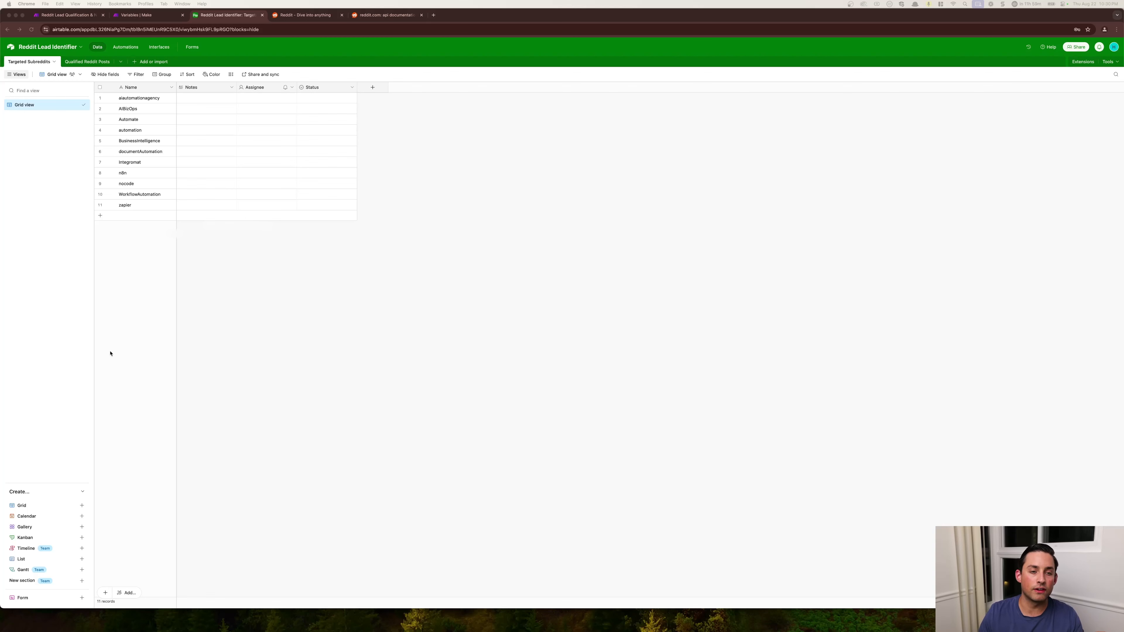
- Review the Targeted Subreddits records and the field layout of the Qualified Reddit Posts table
left_click(136, 103)
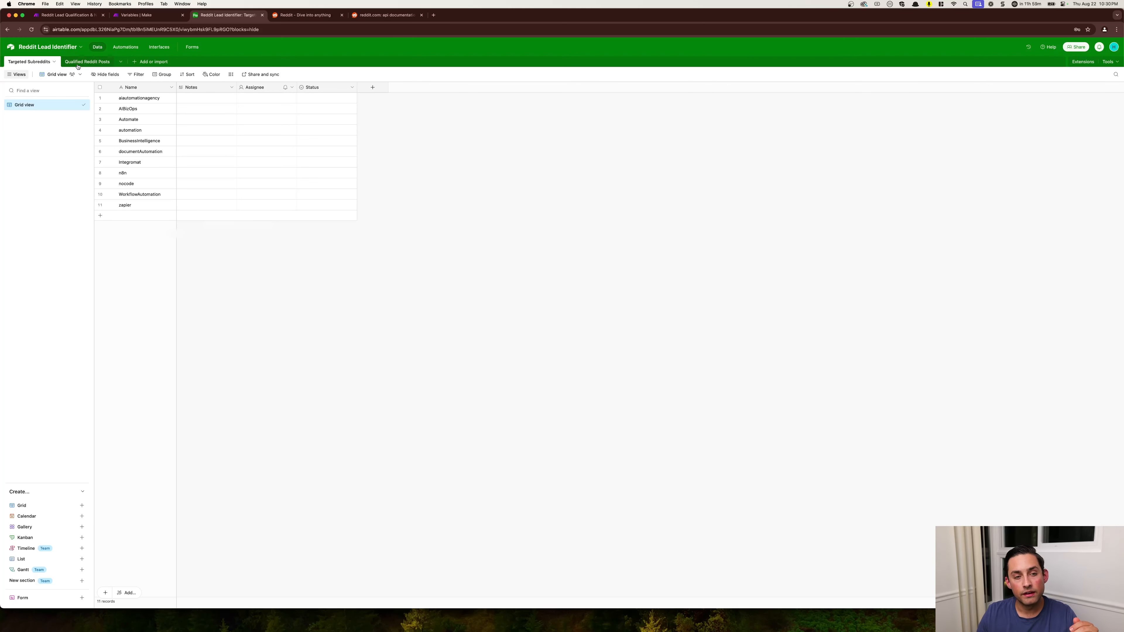
left_click(86, 61)
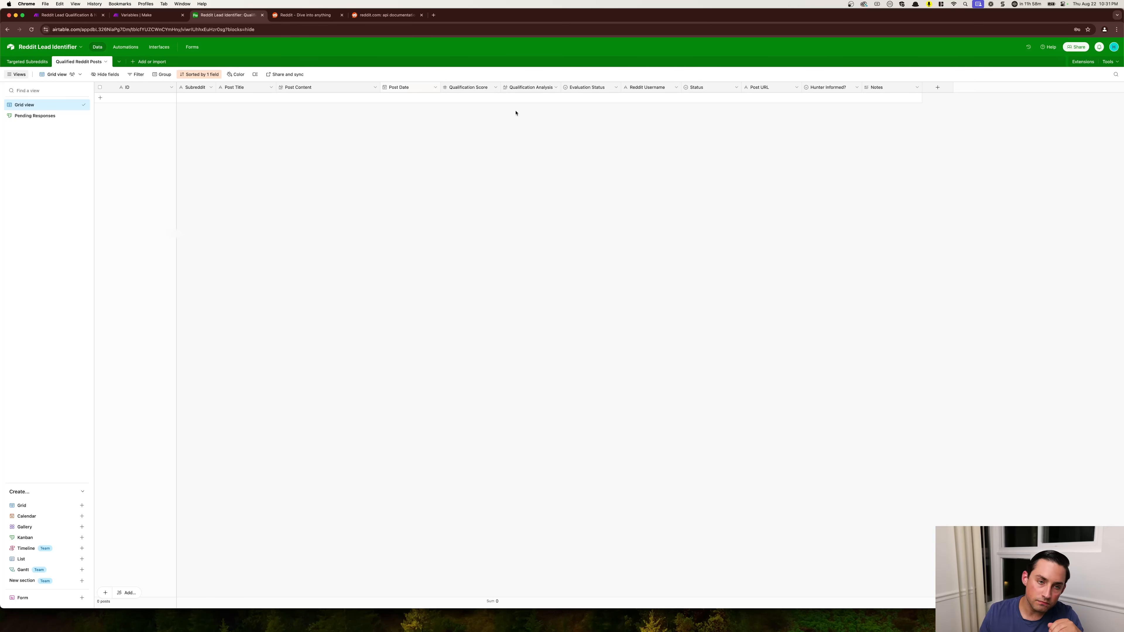
- Switch to the Reddit Lead Qualification & Notifier scenario in Make and view the Get Reddit Token module's settings
left_click(66, 14)
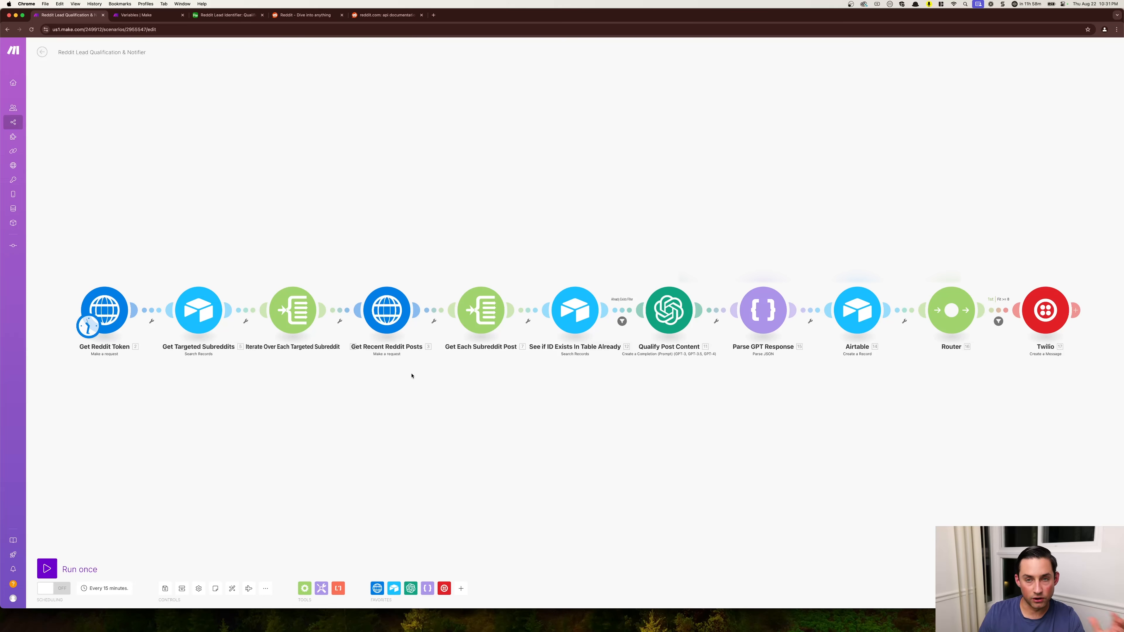
left_click(97, 311)
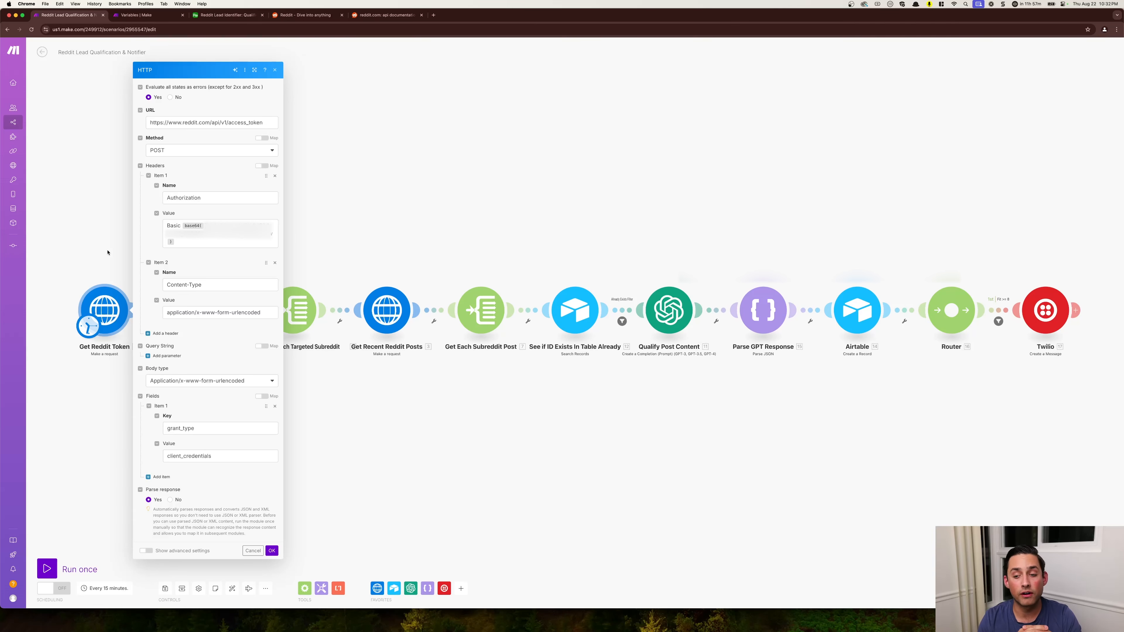
left_click(474, 206)
- Place a blank module above the scenario flow, search for the reddit app and browse its available modules
right_click(390, 172)
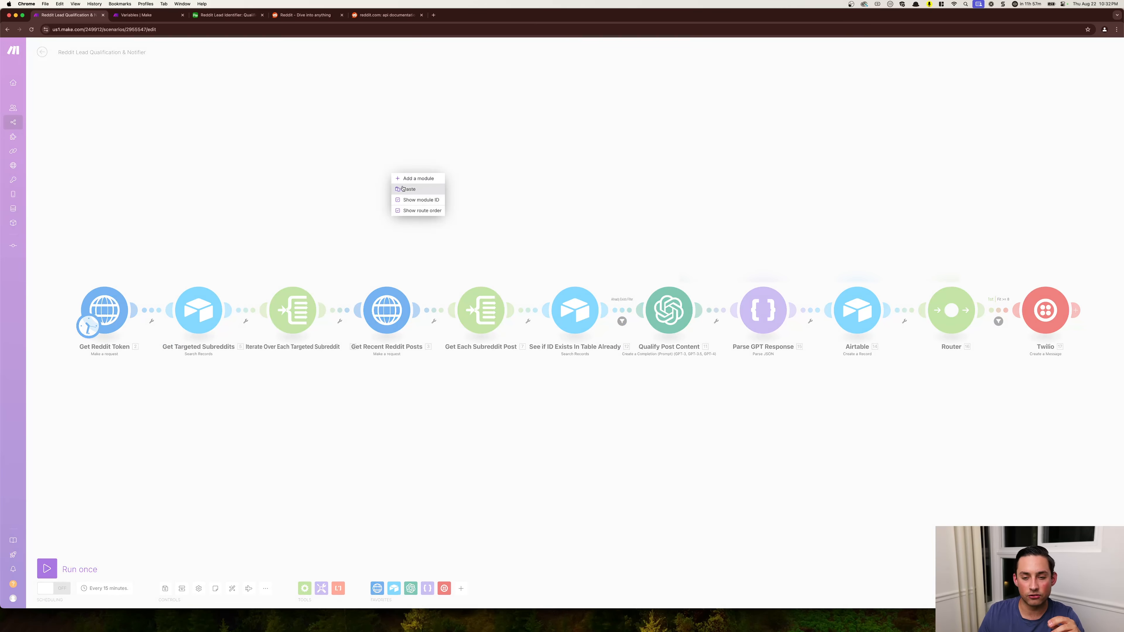
left_click(399, 182)
left_click(389, 172)
type("redd")
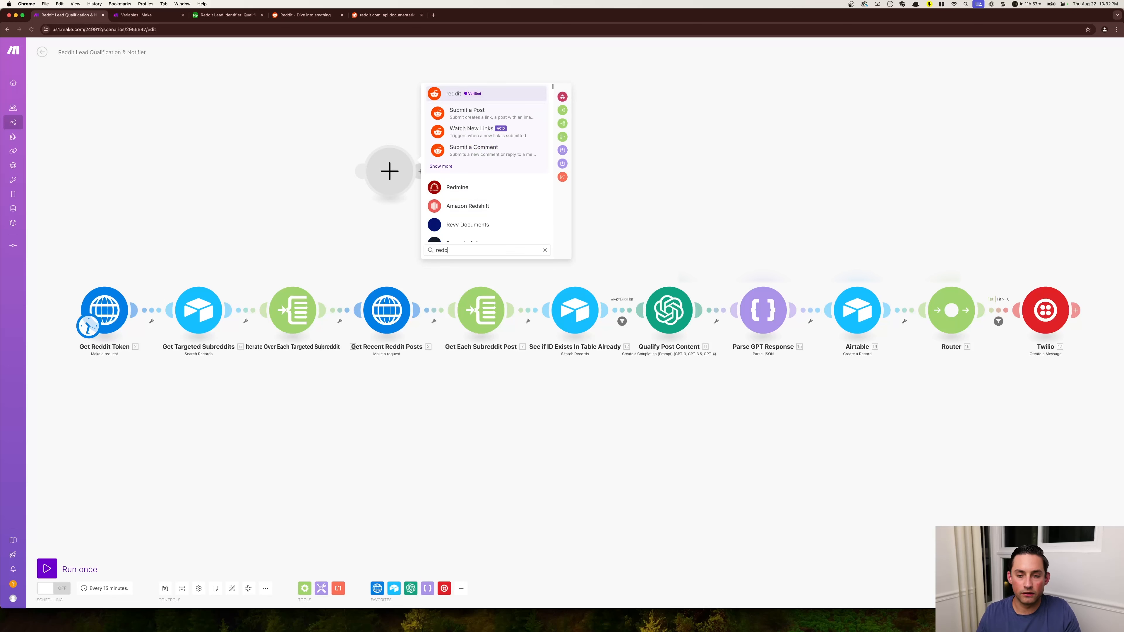
left_click(455, 94)
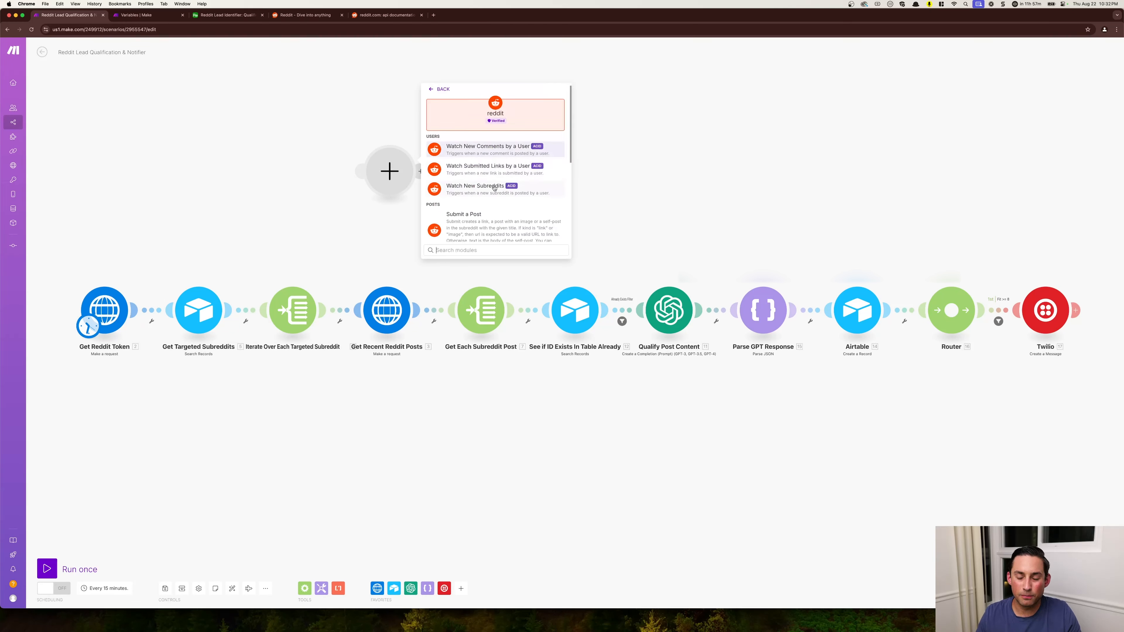
scroll(492, 187, "down", 1)
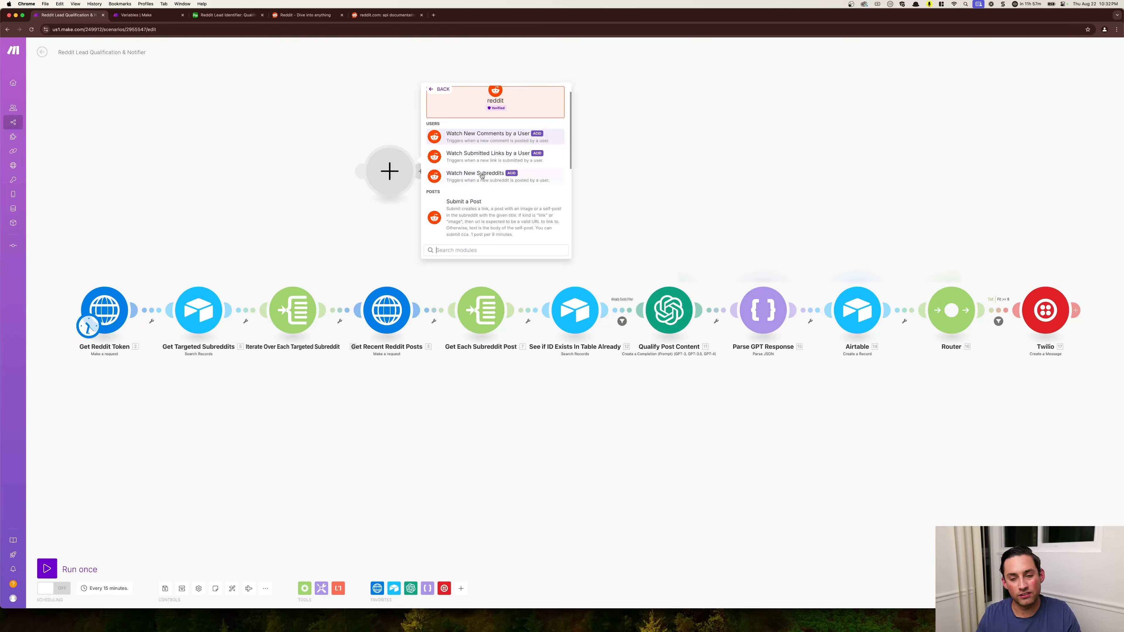
scroll(489, 179, "down", 1)
scroll(491, 182, "up", 2)
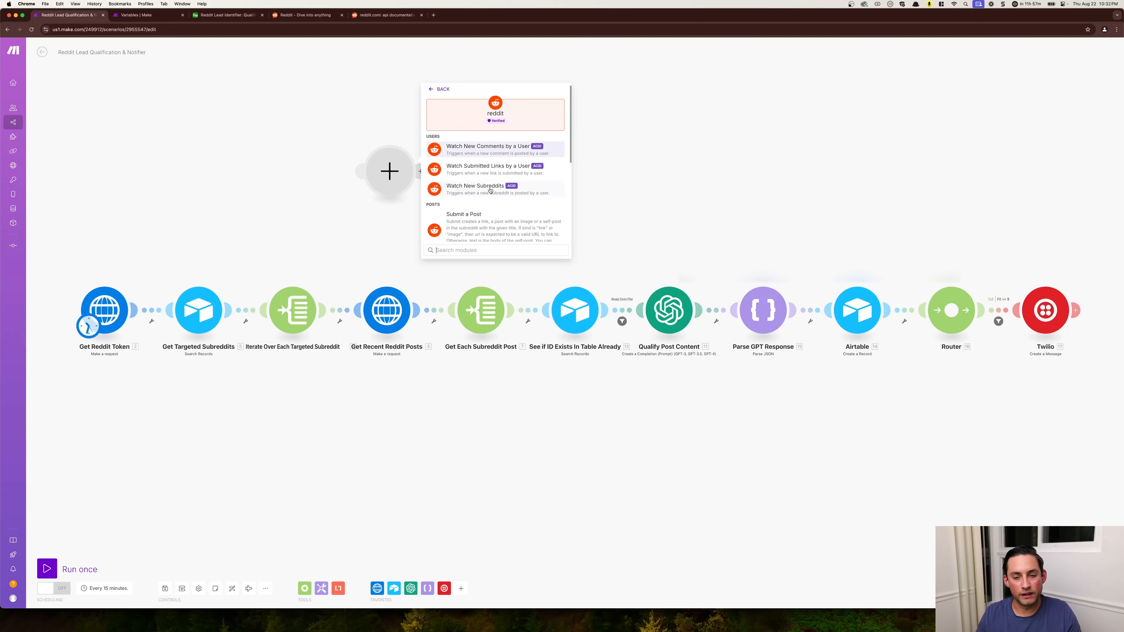
scroll(487, 195, "down", 5)
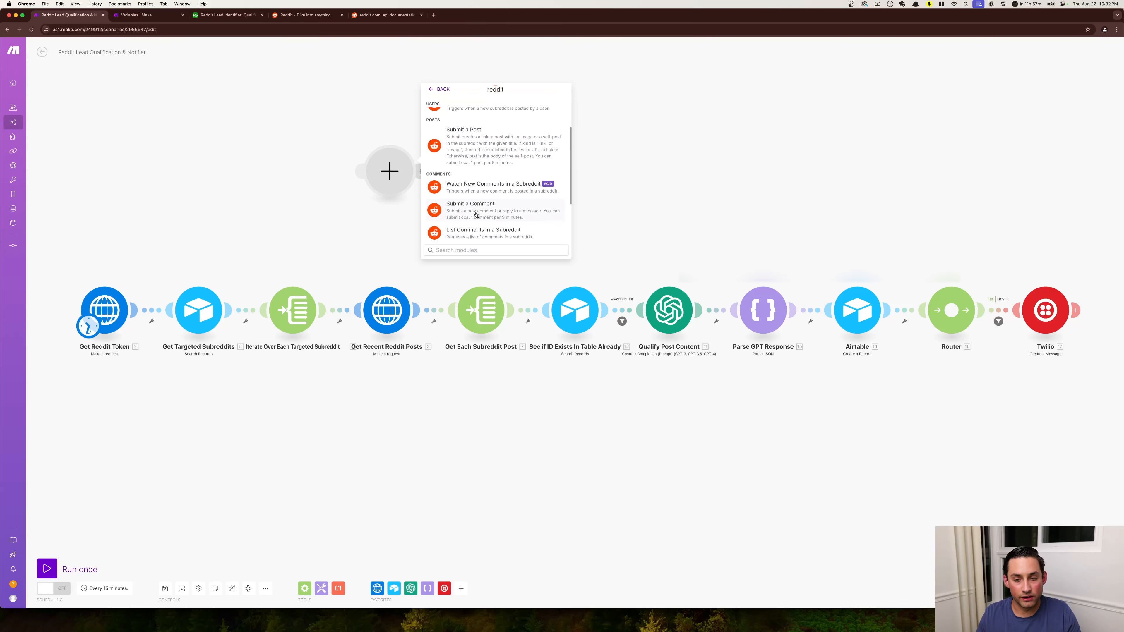
scroll(476, 215, "down", 4)
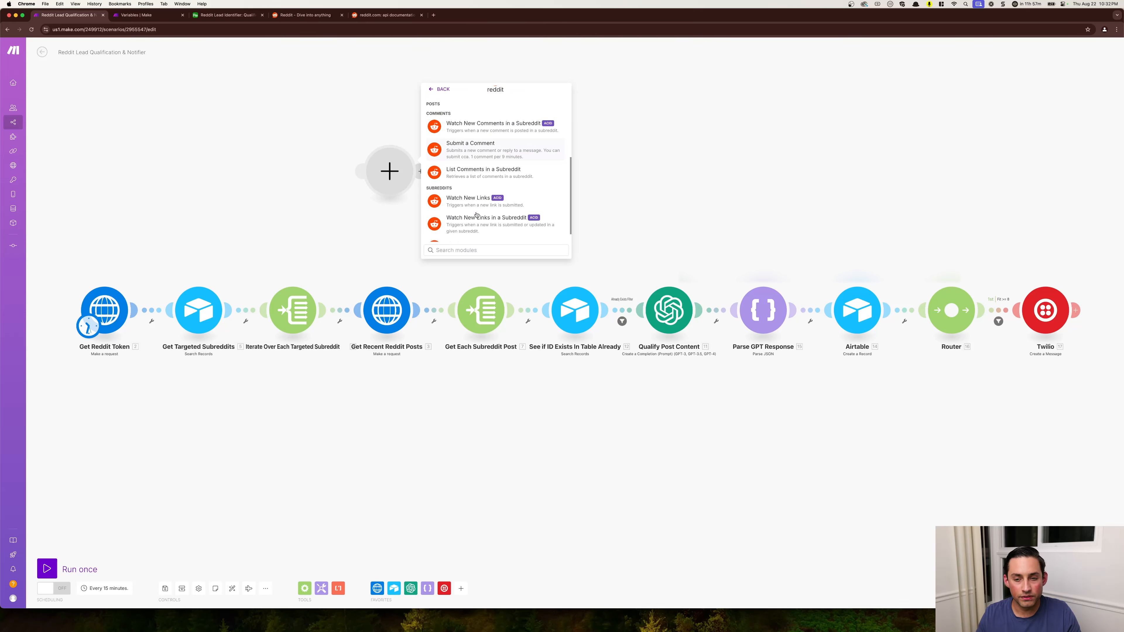
- Switch to the reddit API documentation and look through its overview and account endpoints
left_click(362, 17)
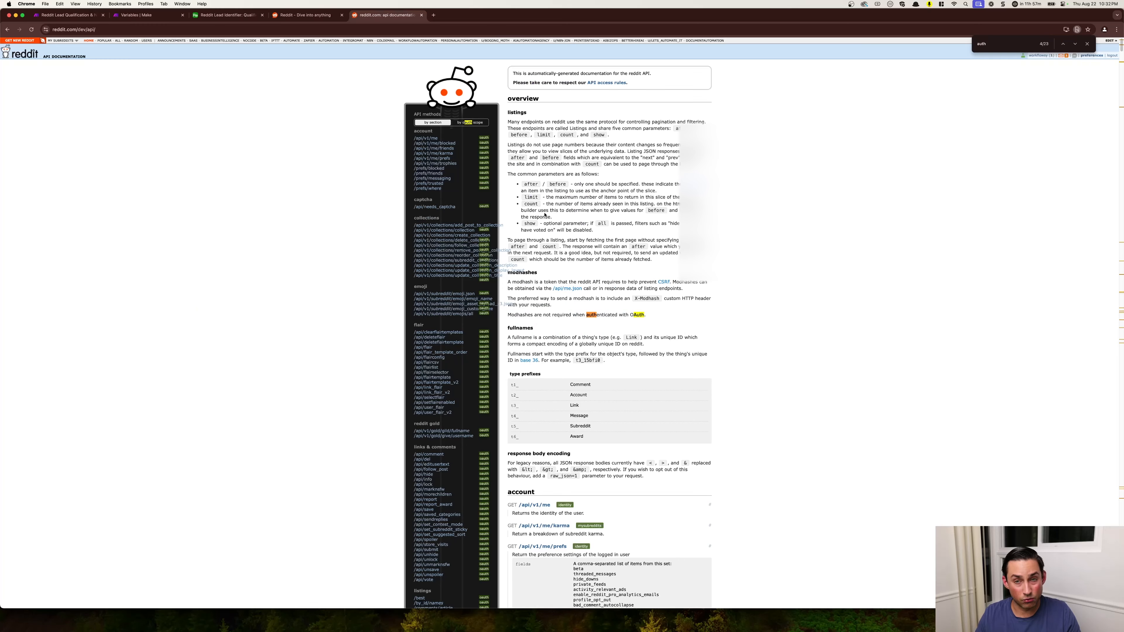
scroll(547, 268, "down", 1)
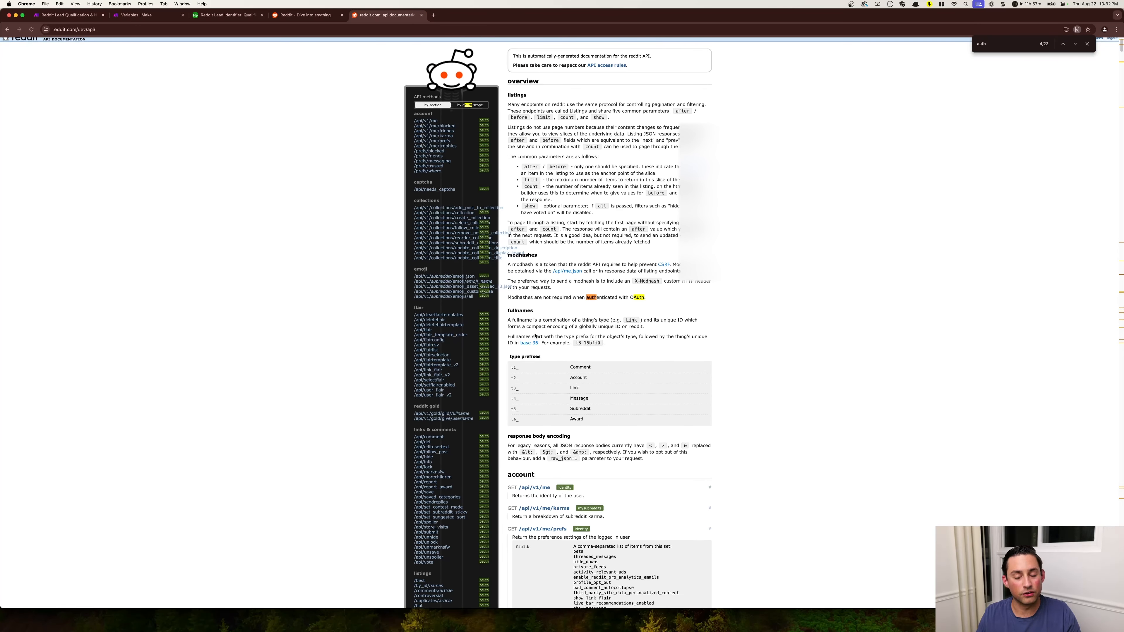
scroll(535, 337, "down", 4)
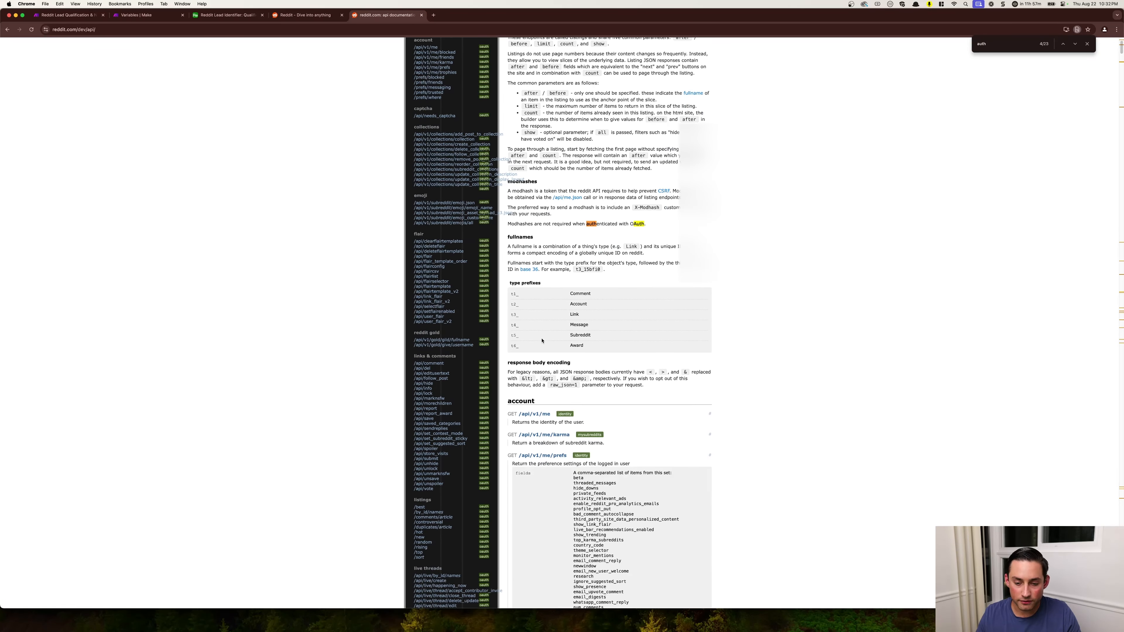
scroll(542, 340, "down", 8)
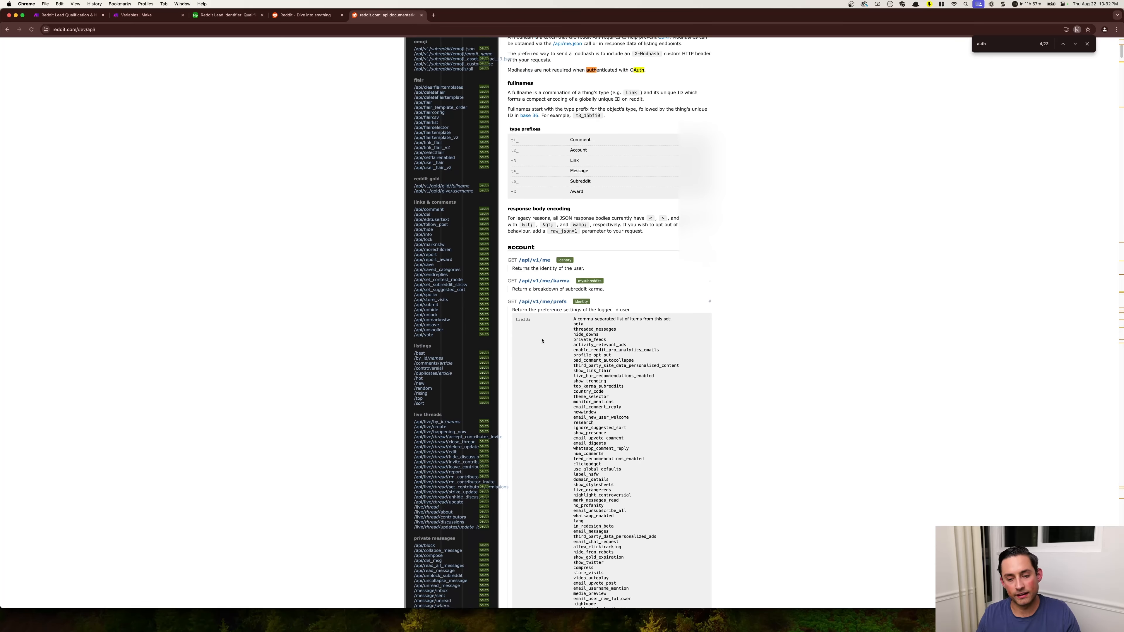
scroll(542, 340, "down", 20)
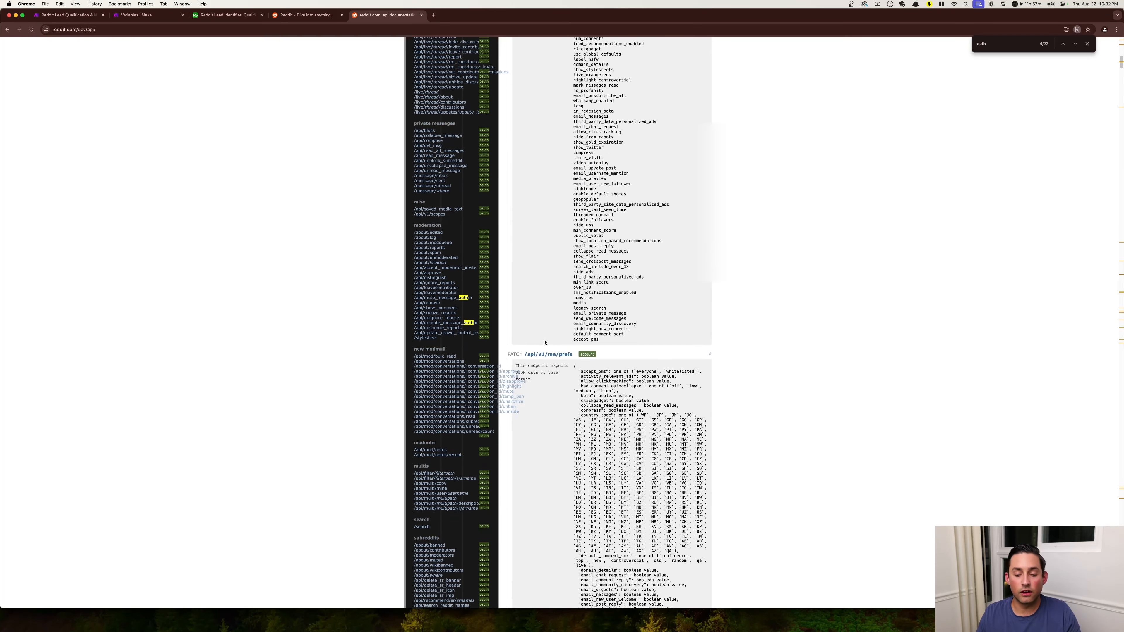
scroll(545, 343, "down", 4)
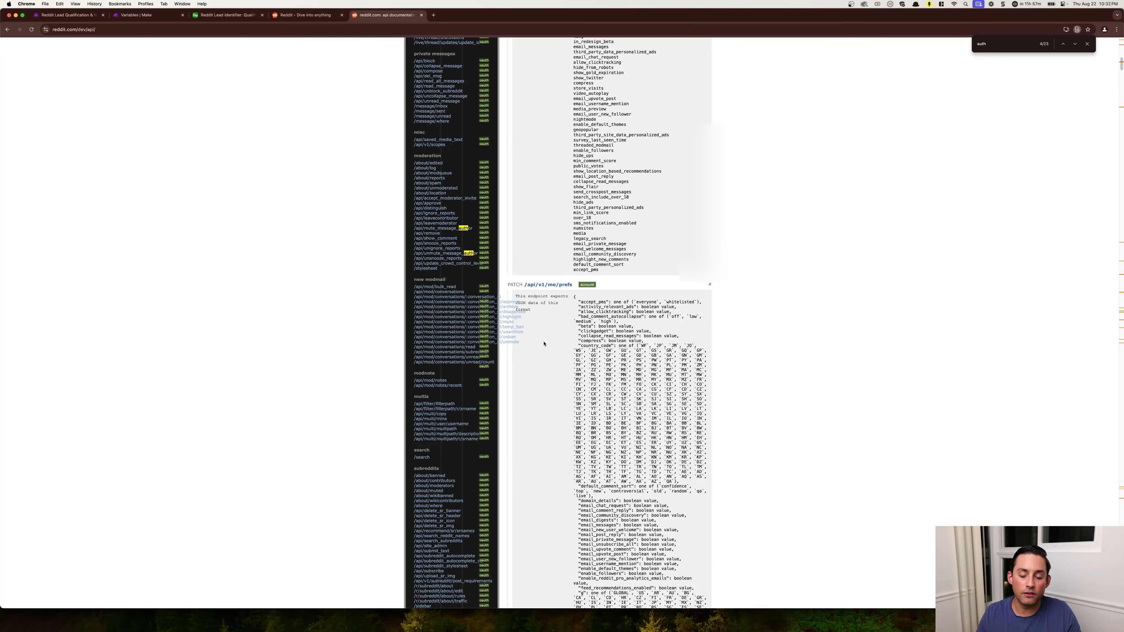
- Return to the Make scenario and delete the blank module above the flow
left_click(146, 15)
left_click(84, 15)
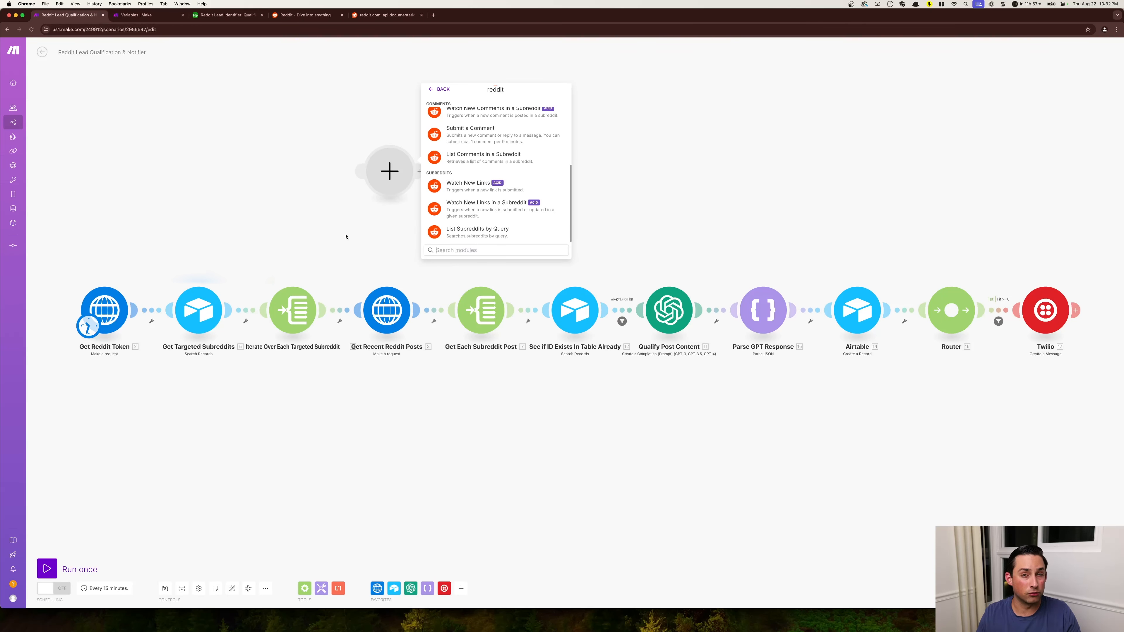
scroll(450, 206, "up", 3)
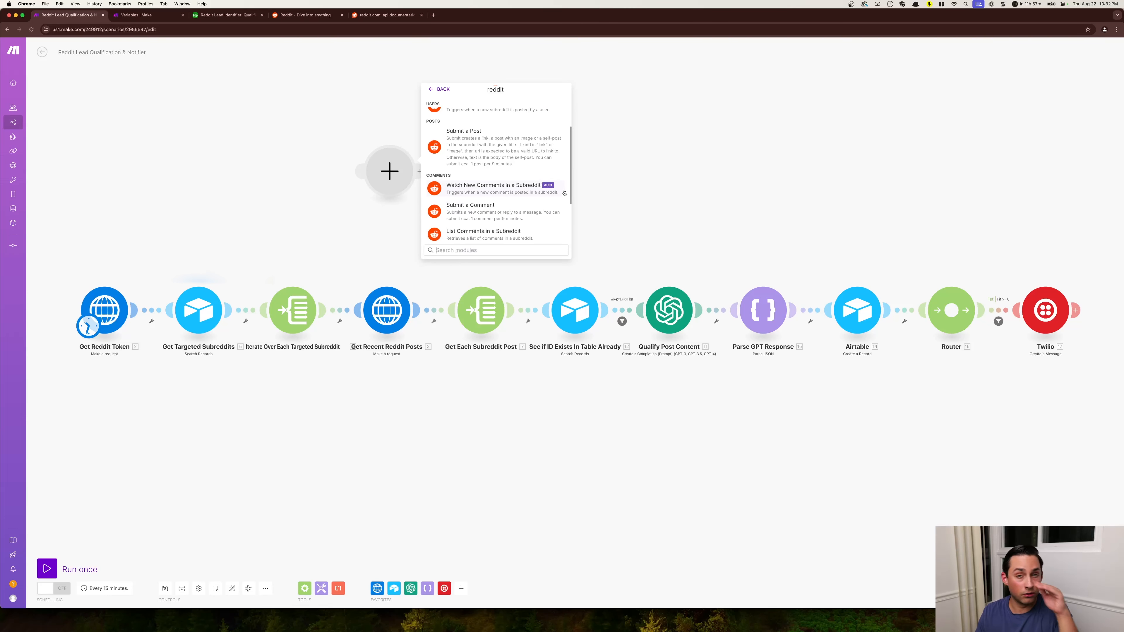
left_click(323, 179)
right_click(394, 170)
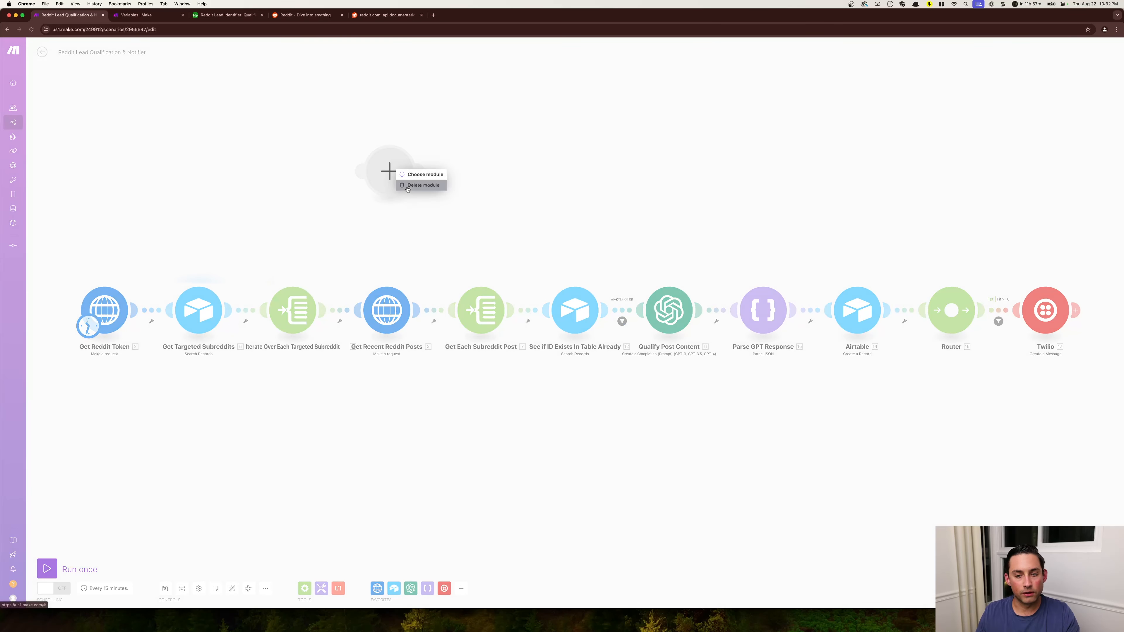
left_click(420, 188)
- Examine the Get Reddit Token module's request URL, headers and form fields
left_click(106, 308)
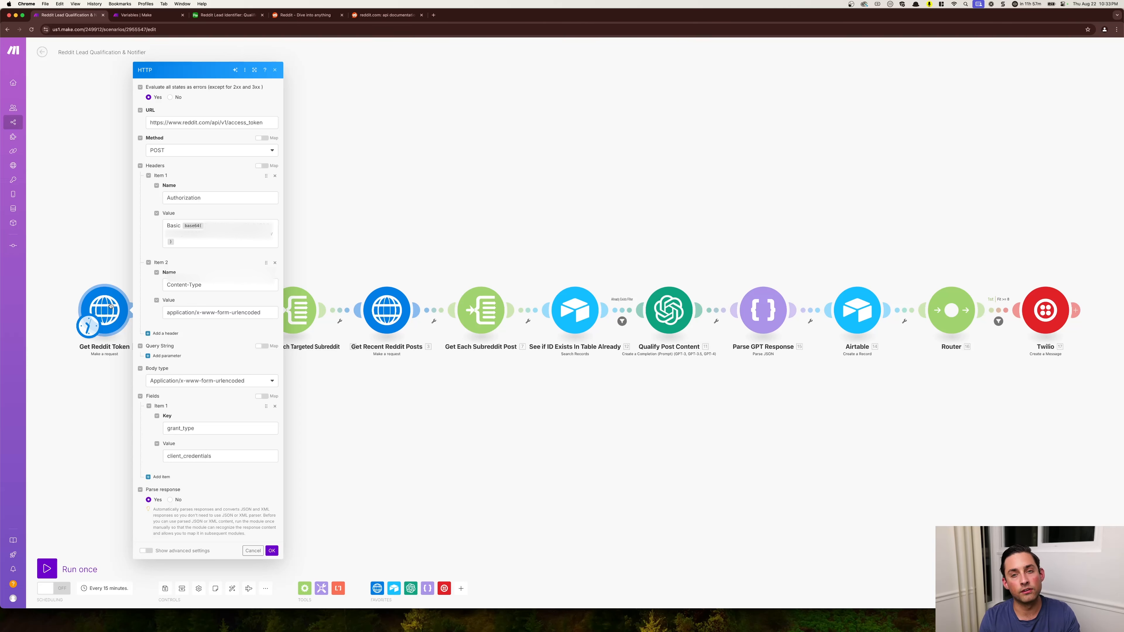
left_click(265, 125)
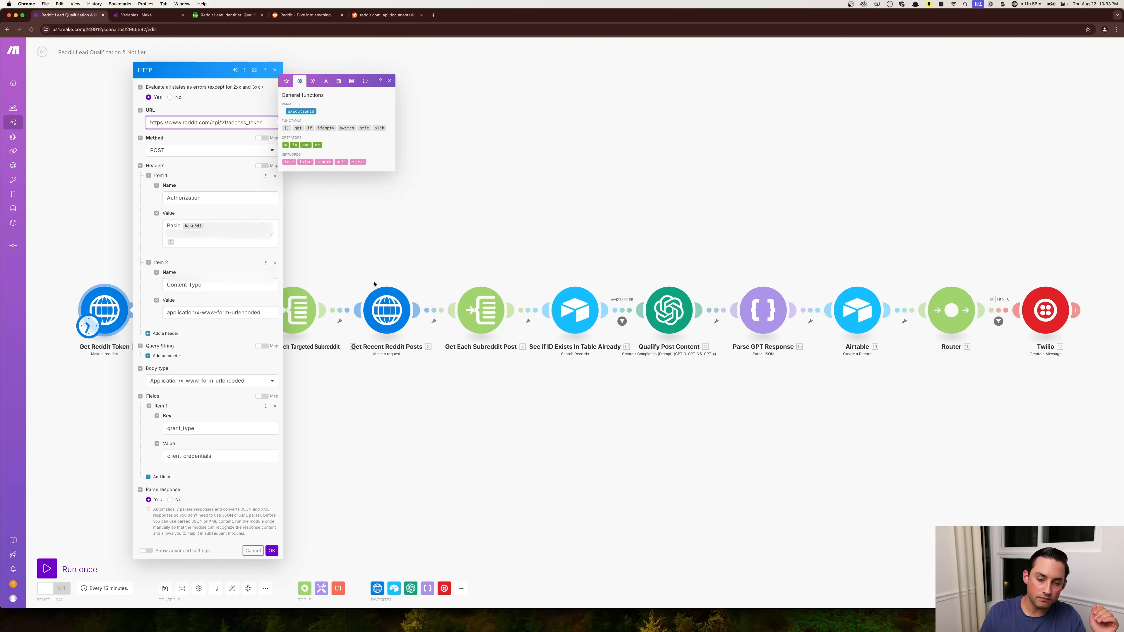
left_click(334, 234)
- Run only the Get Reddit Token module and inspect the data returned in its output
right_click(102, 309)
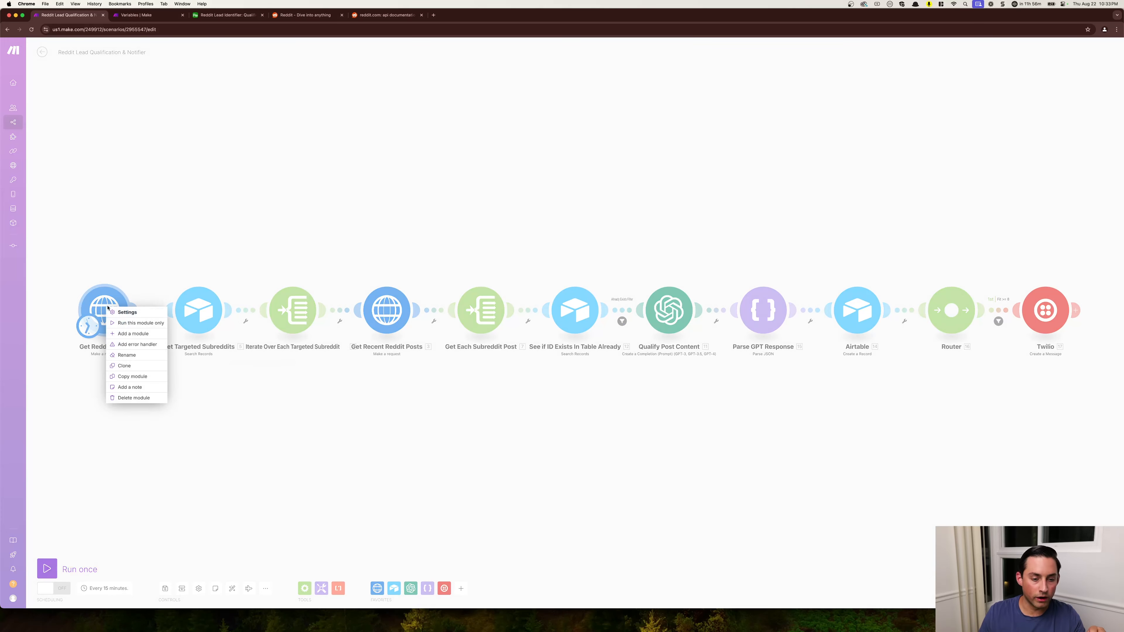
left_click(121, 324)
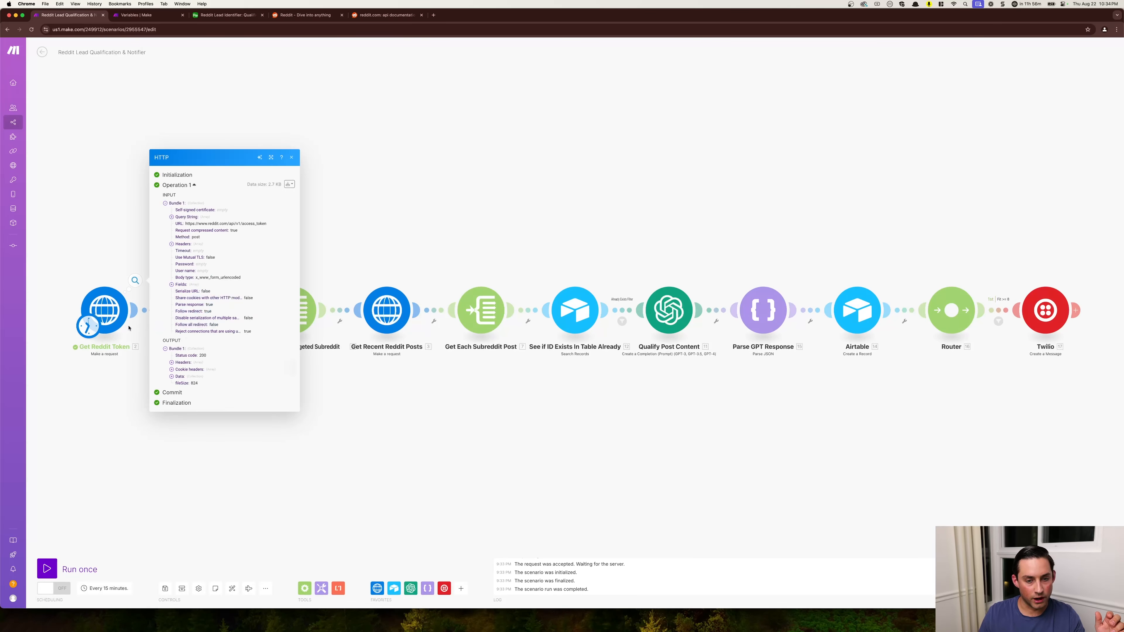
left_click(171, 376)
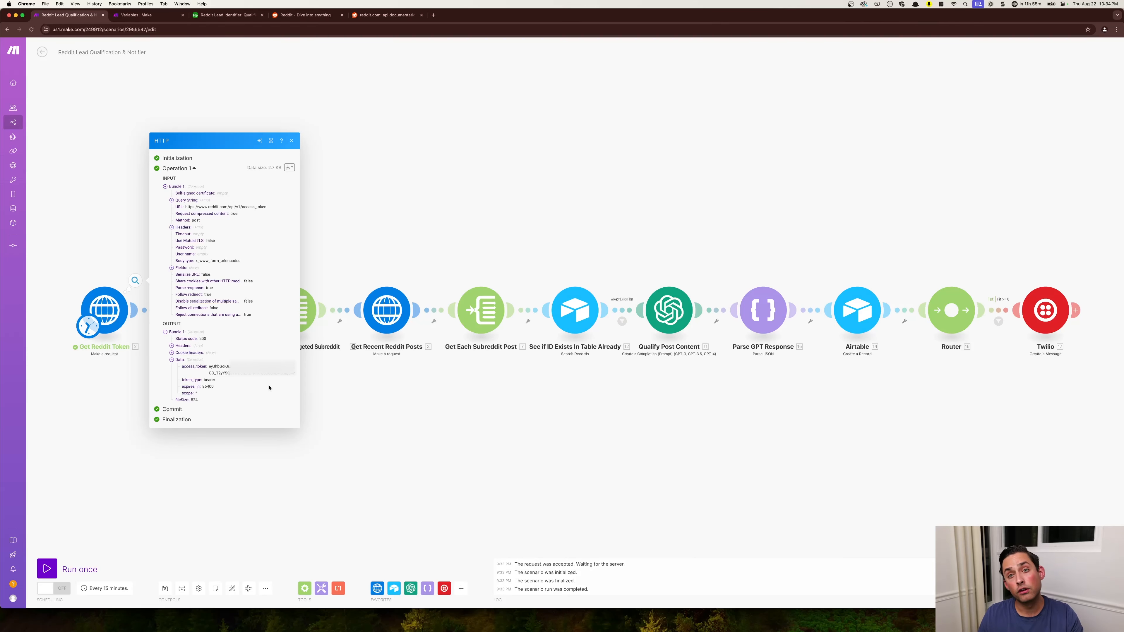
left_click(371, 398)
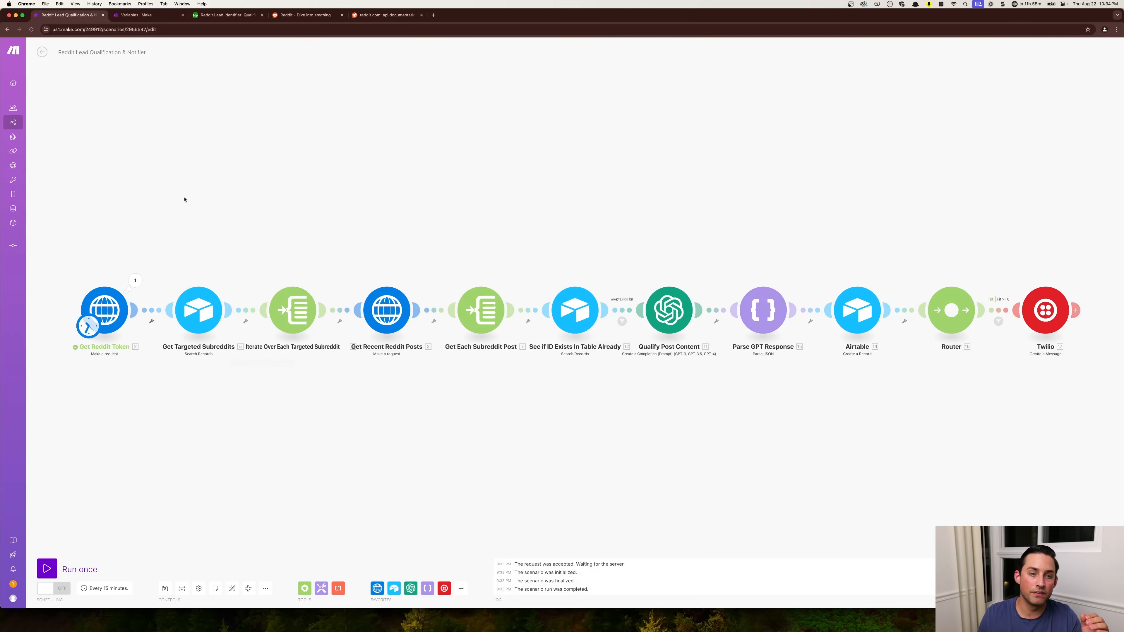
- Check the Targeted Subreddits table in Airtable and return to the Make scenario
left_click(235, 15)
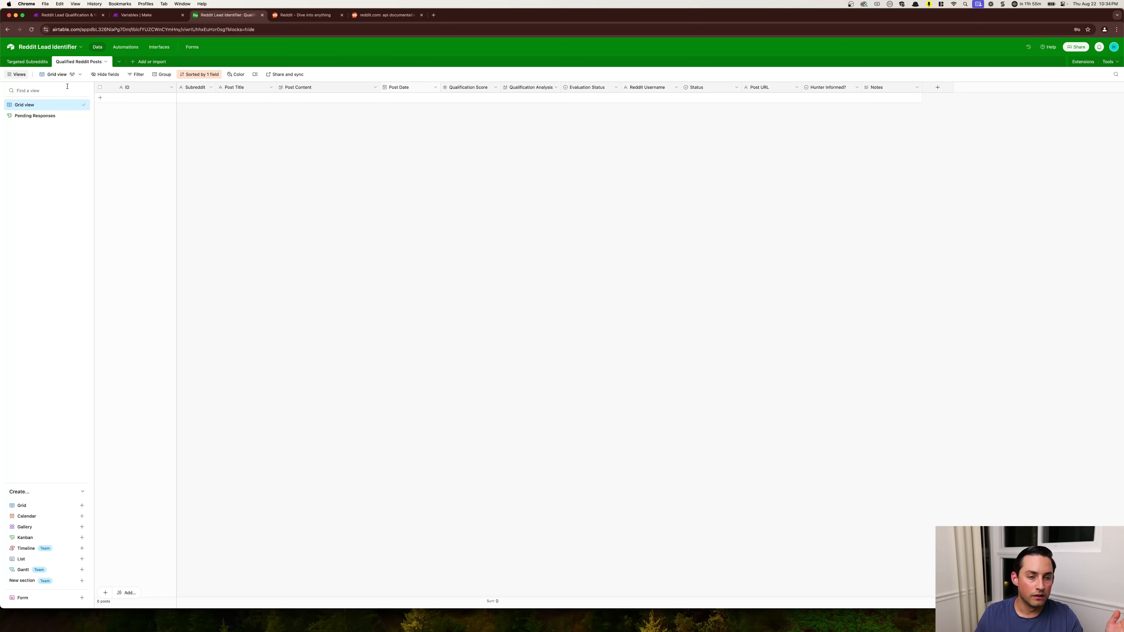
left_click(27, 61)
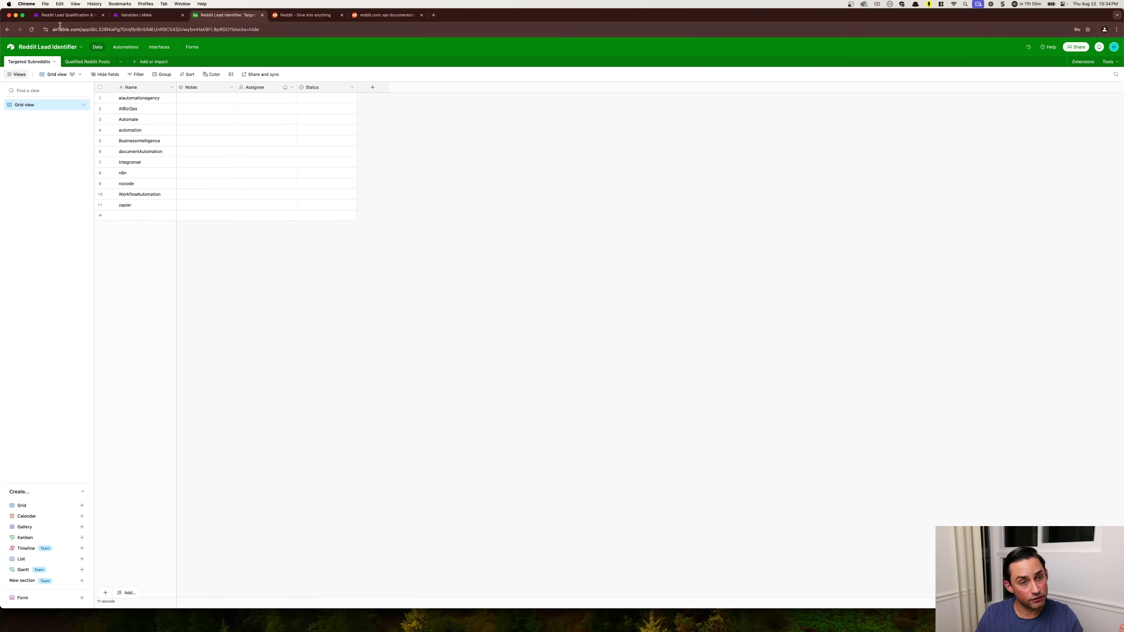
left_click(68, 15)
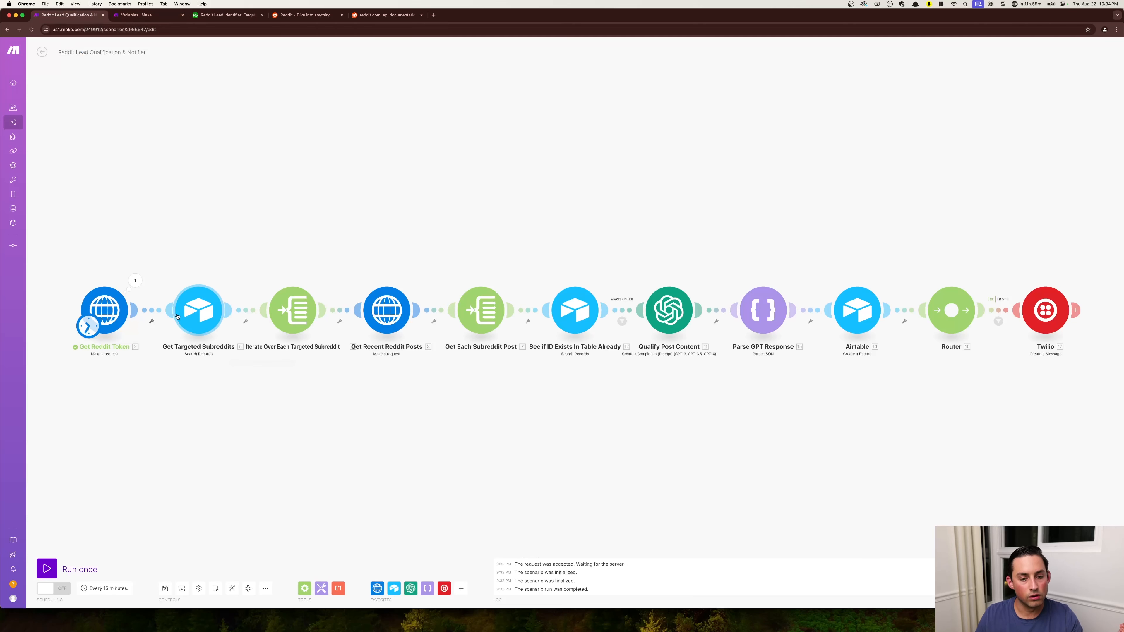
- Set the record limit of the Get Targeted Subreddits module to 15 and save its settings
left_click(192, 312)
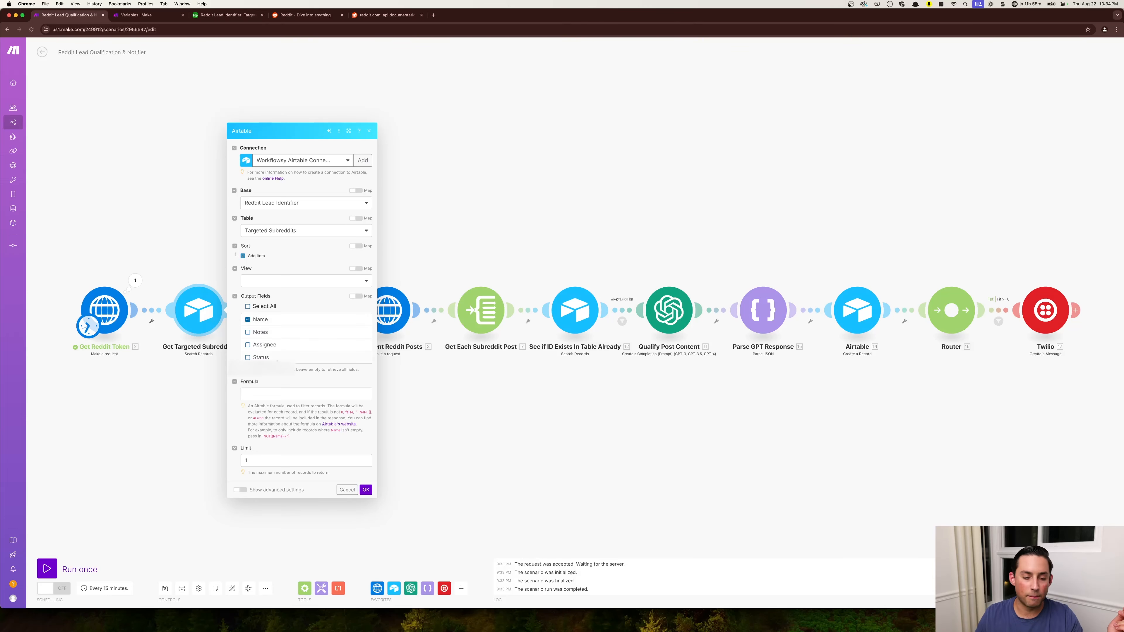
left_click(274, 460)
type("0")
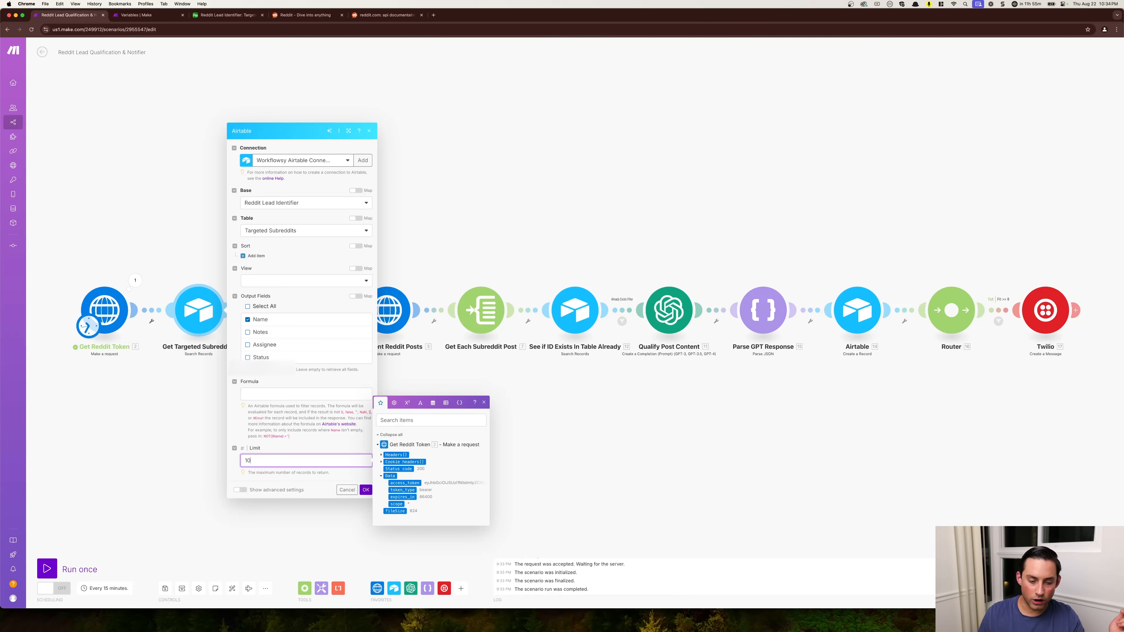
key("BackSpace")
type("5")
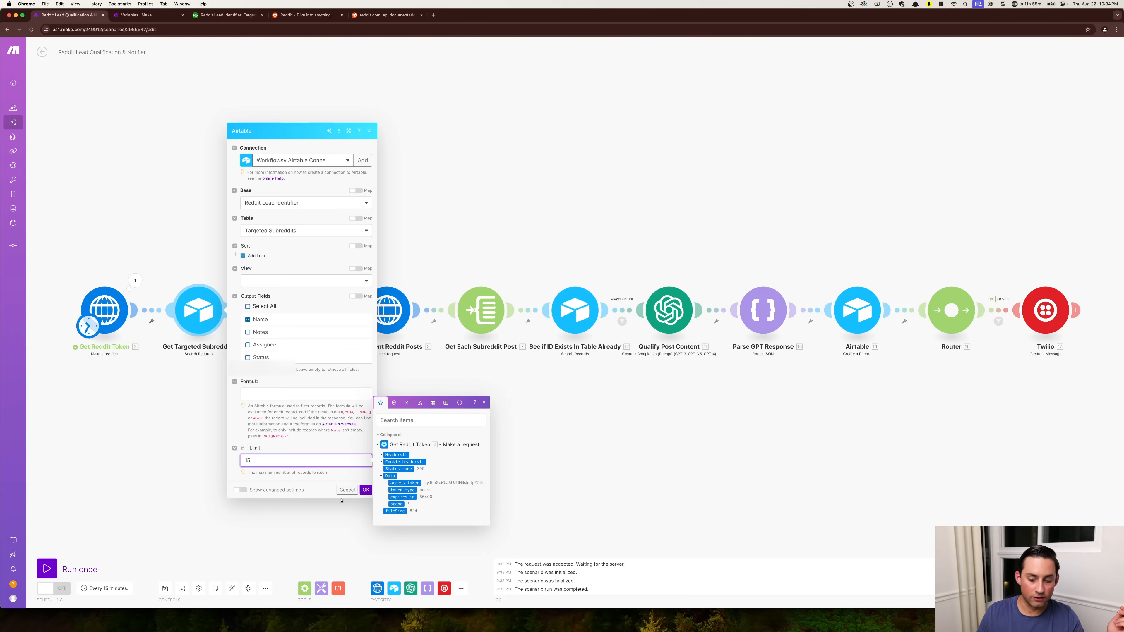
left_click(365, 490)
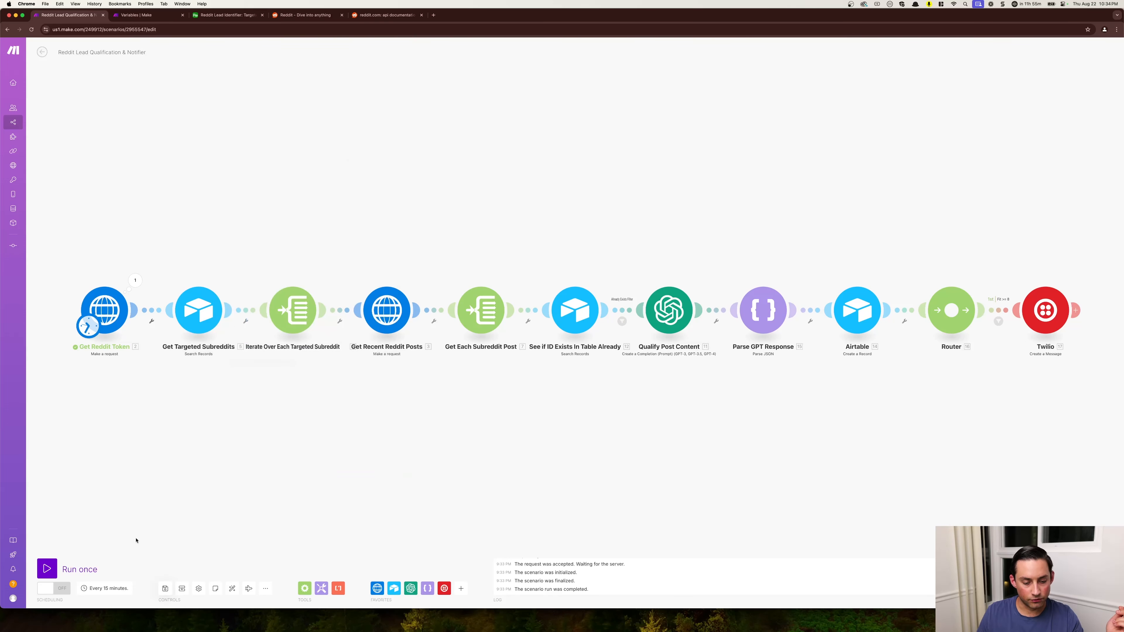
- Run only the Get Targeted Subreddits module and open its output bundles
right_click(195, 310)
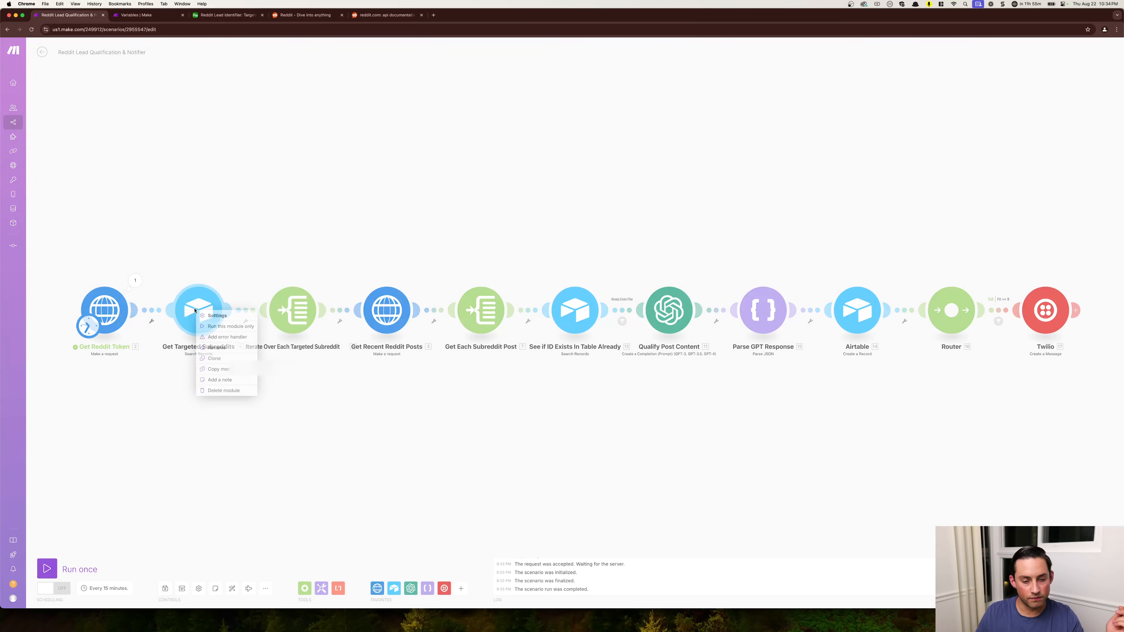
left_click(215, 327)
left_click(229, 280)
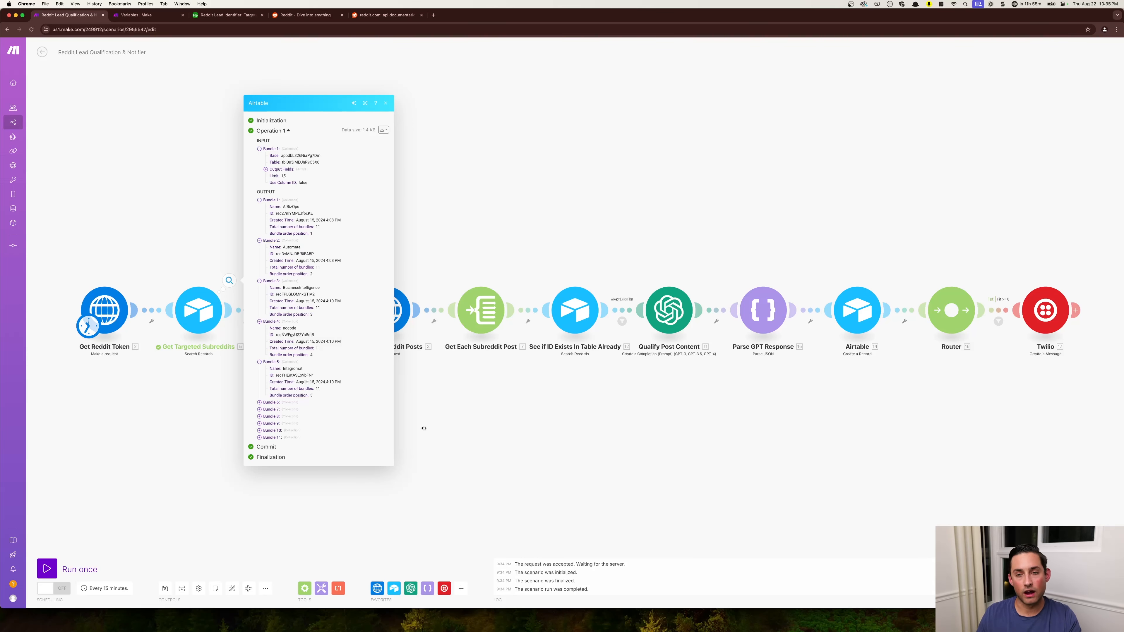
- Close the Airtable output and review the array mapping in the Iterate Over Each Targeted Subreddit module
left_click(456, 429)
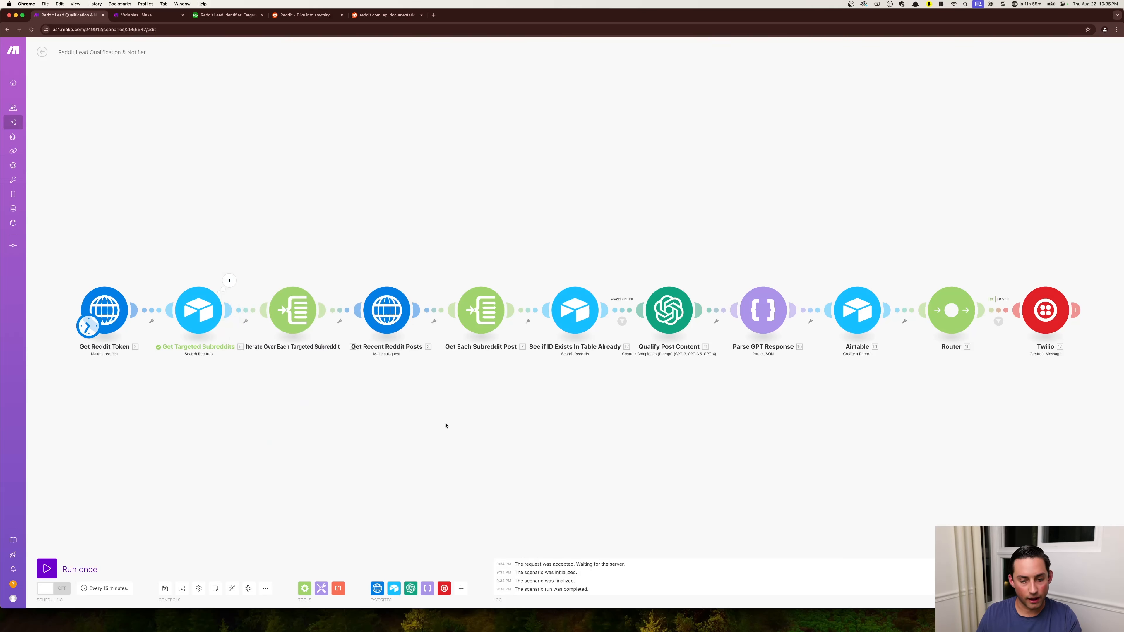
left_click(283, 328)
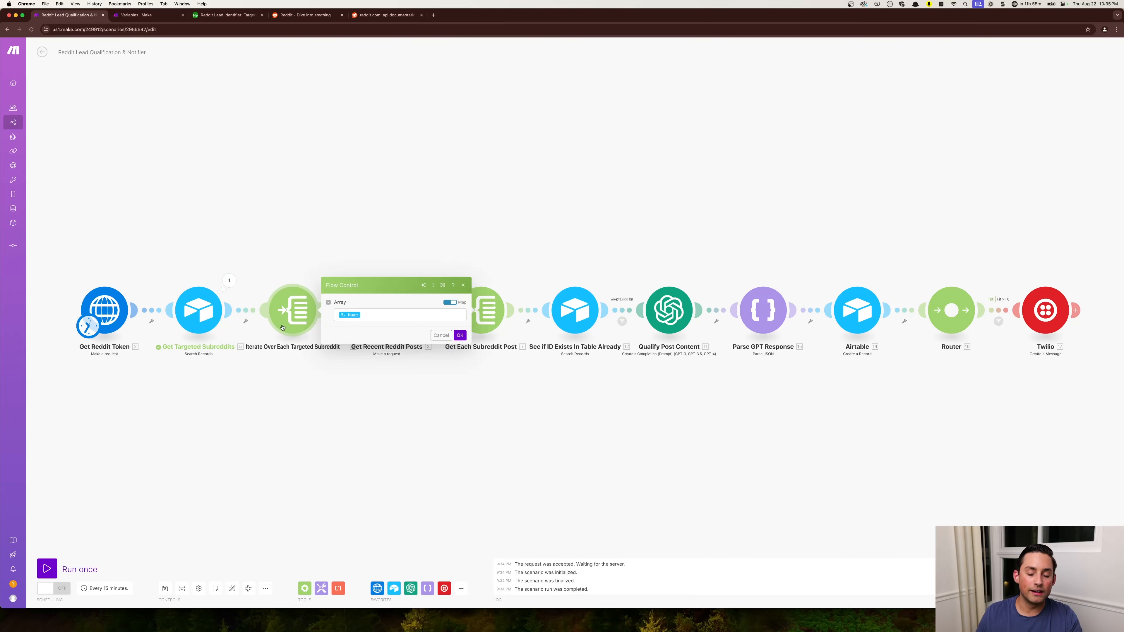
left_click(281, 369)
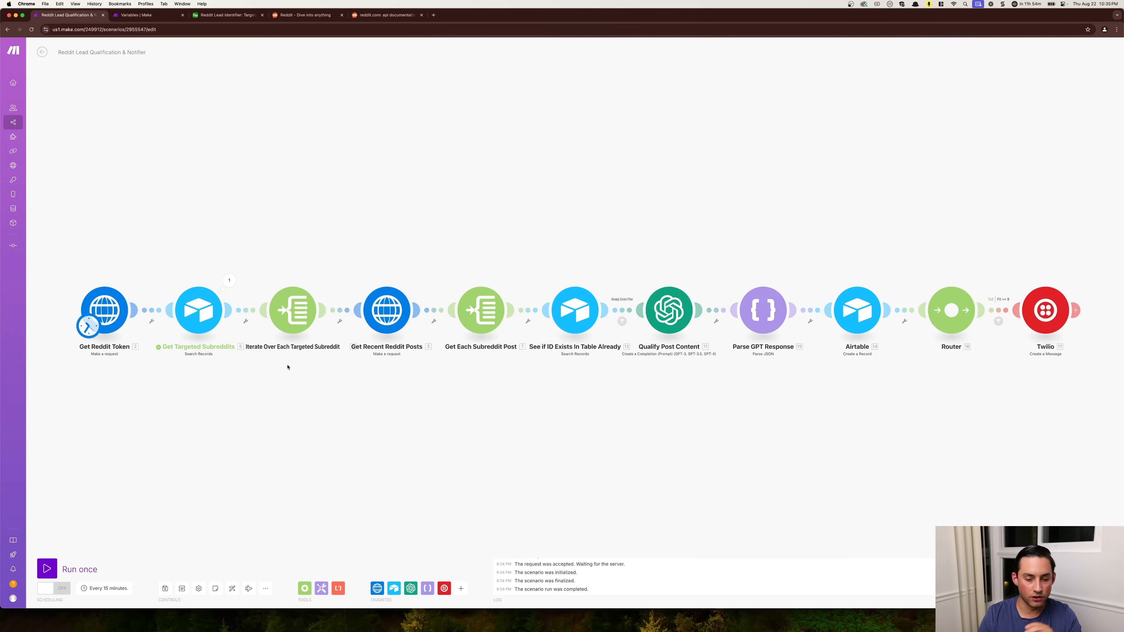
left_click(292, 312)
left_click(368, 317)
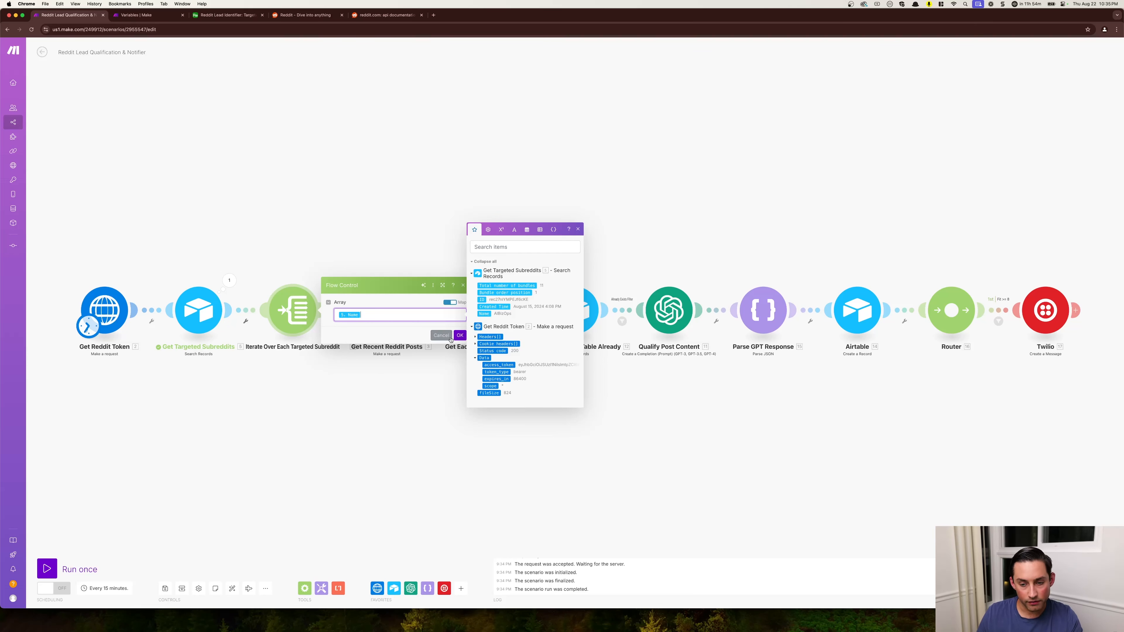
left_click(460, 335)
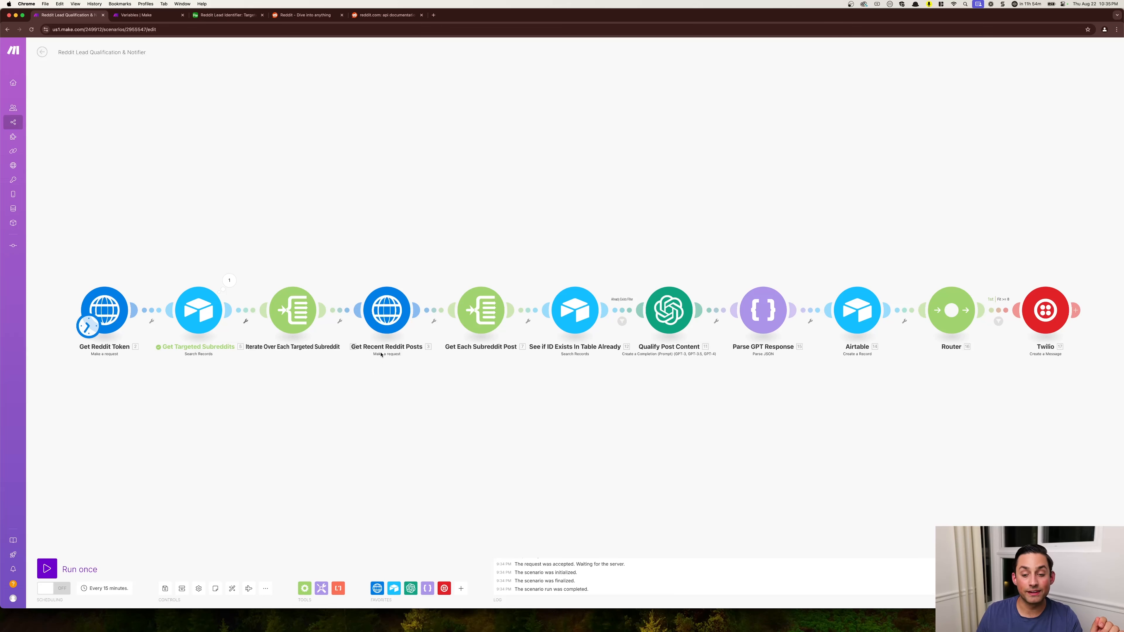
- Review the URL, headers and limit field in the Get Recent Reddit Posts request settings
left_click(386, 312)
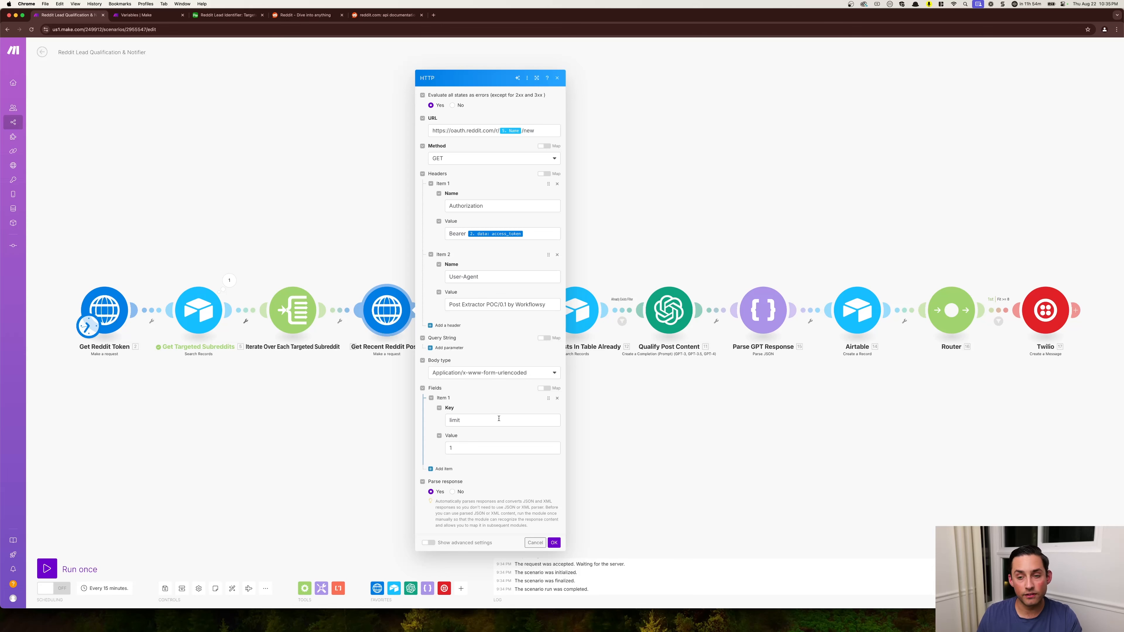
left_click(431, 128)
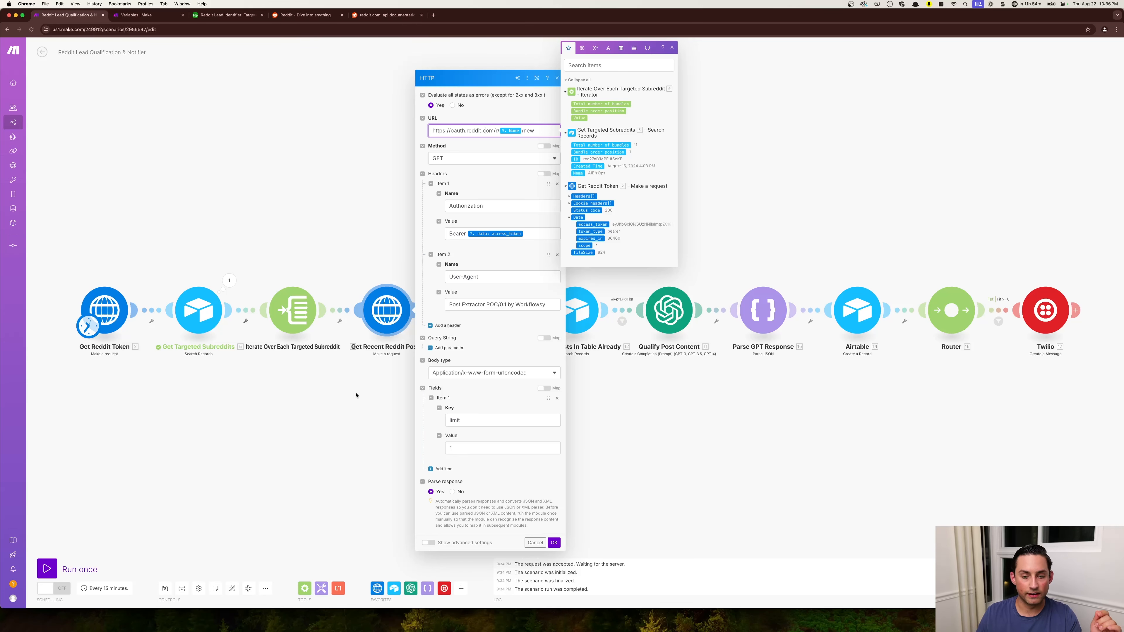
left_click(364, 396)
right_click(385, 327)
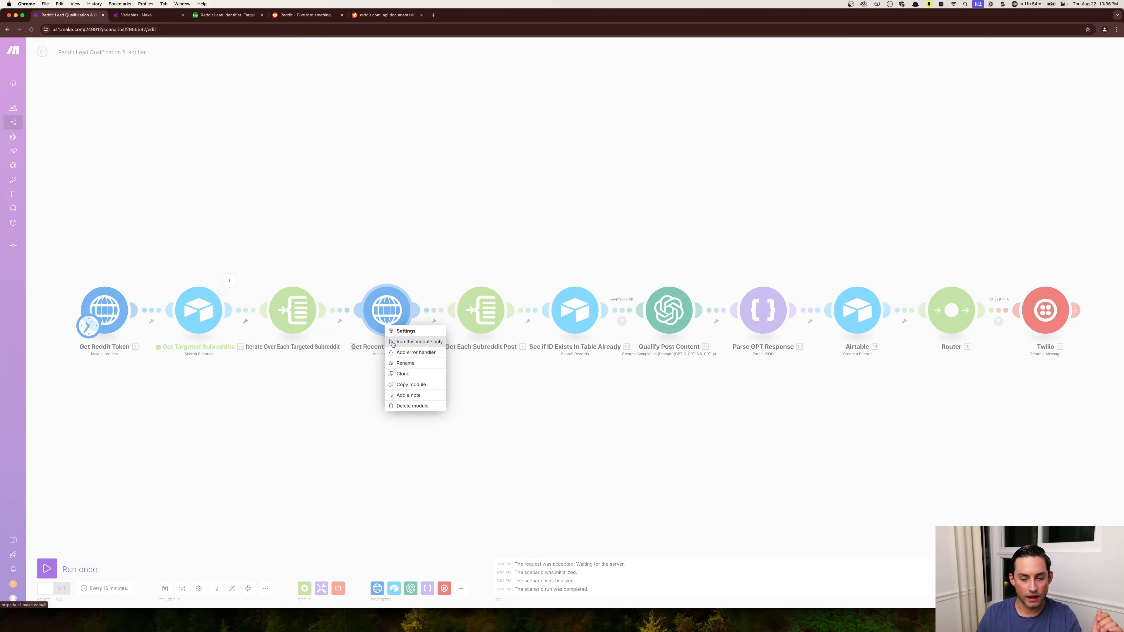
left_click(369, 387)
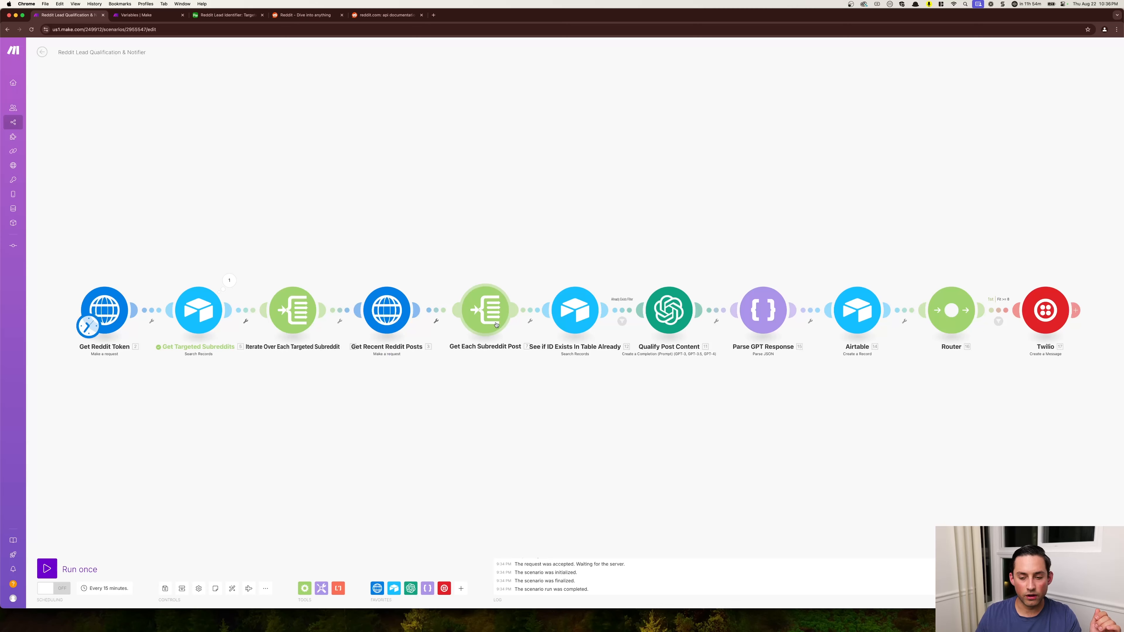
- Unlink Get Recent Reddit Posts from Get Each Subreddit Post and run the scenario once
right_click(444, 315)
left_click(460, 331)
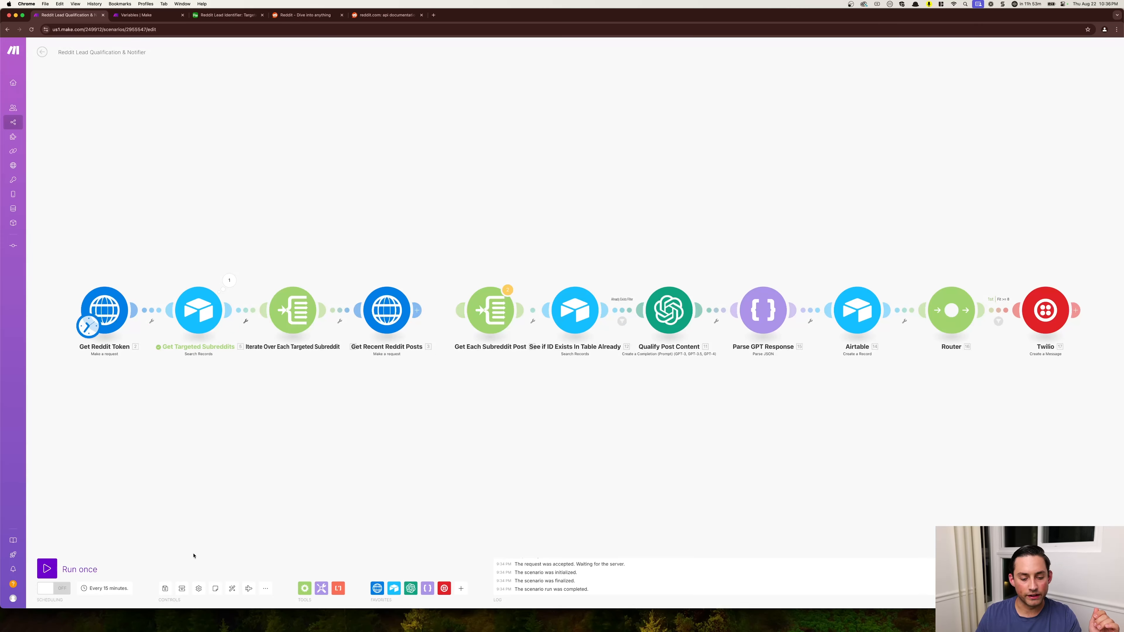
left_click(48, 570)
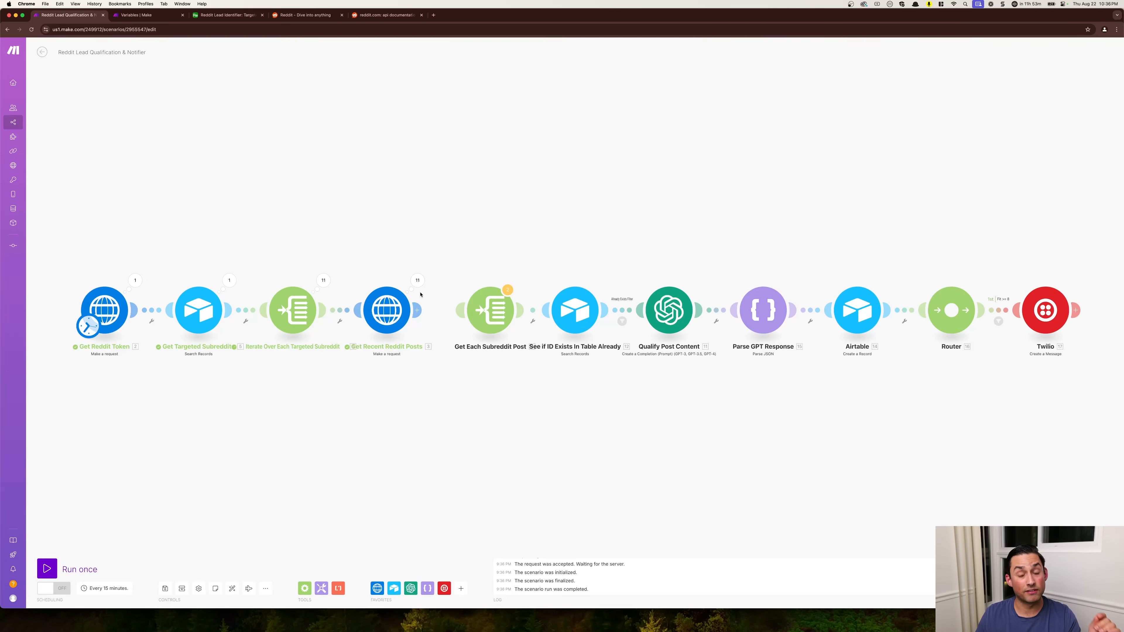
- Open the Get Recent Reddit Posts output for operation 1 and expand its children array down to the first post's data
left_click(416, 277)
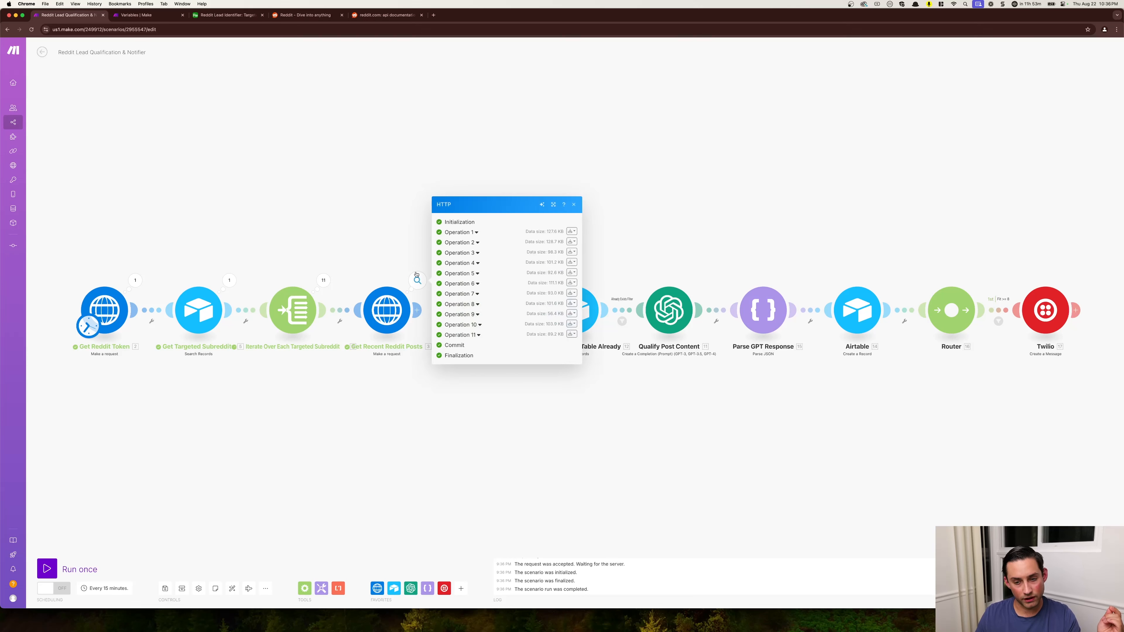
left_click(465, 232)
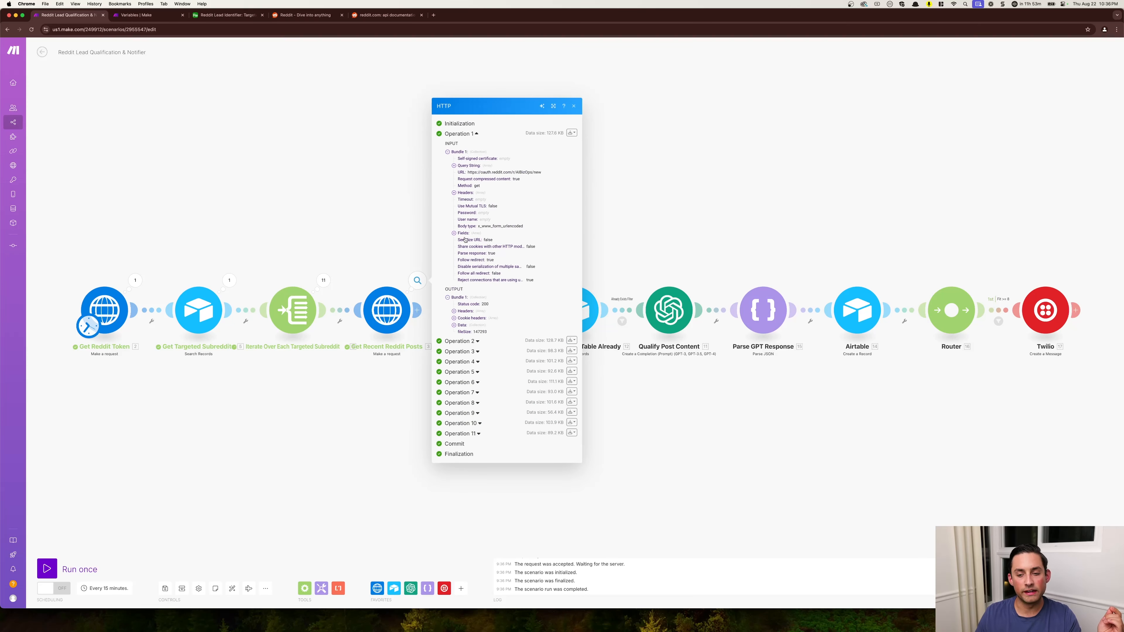
left_click(454, 325)
left_click(460, 331)
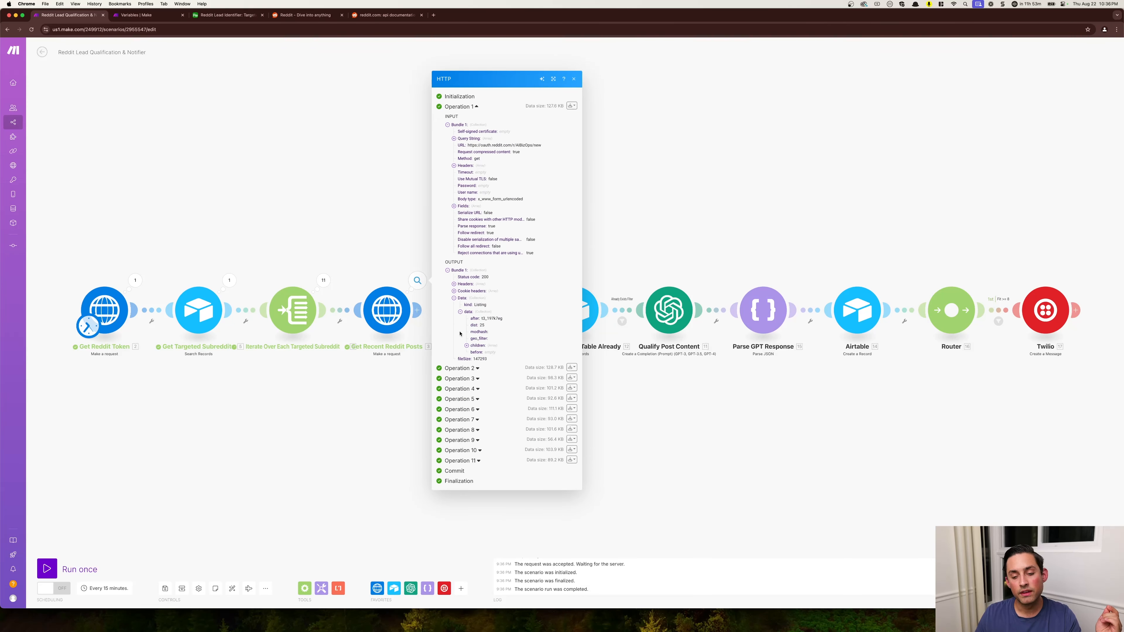
left_click(466, 346)
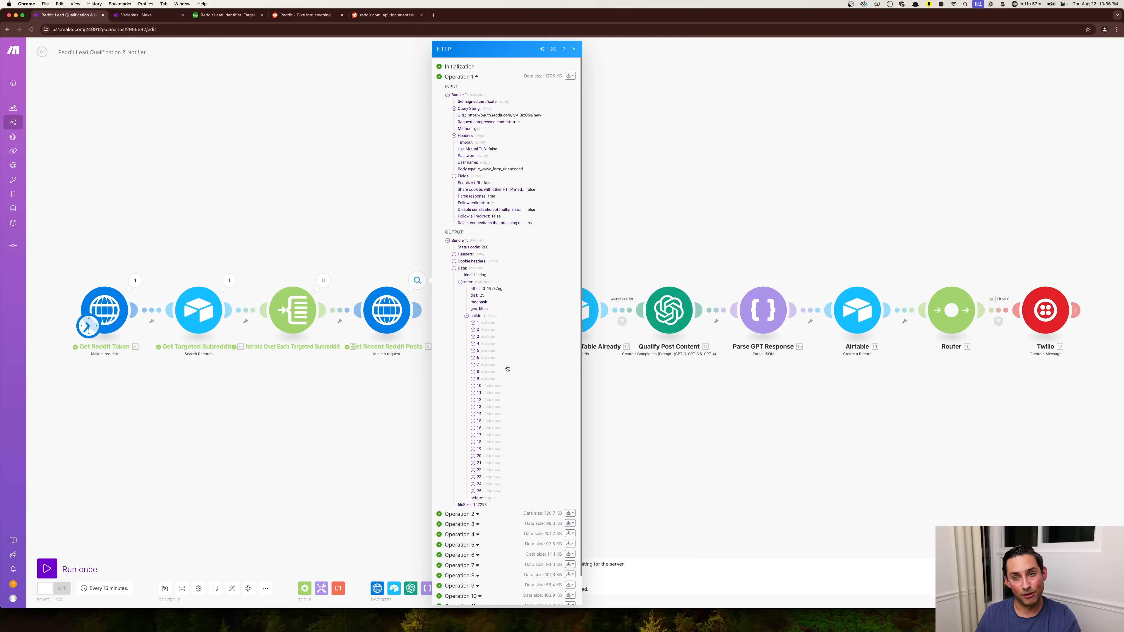
left_click(473, 323)
left_click(479, 336)
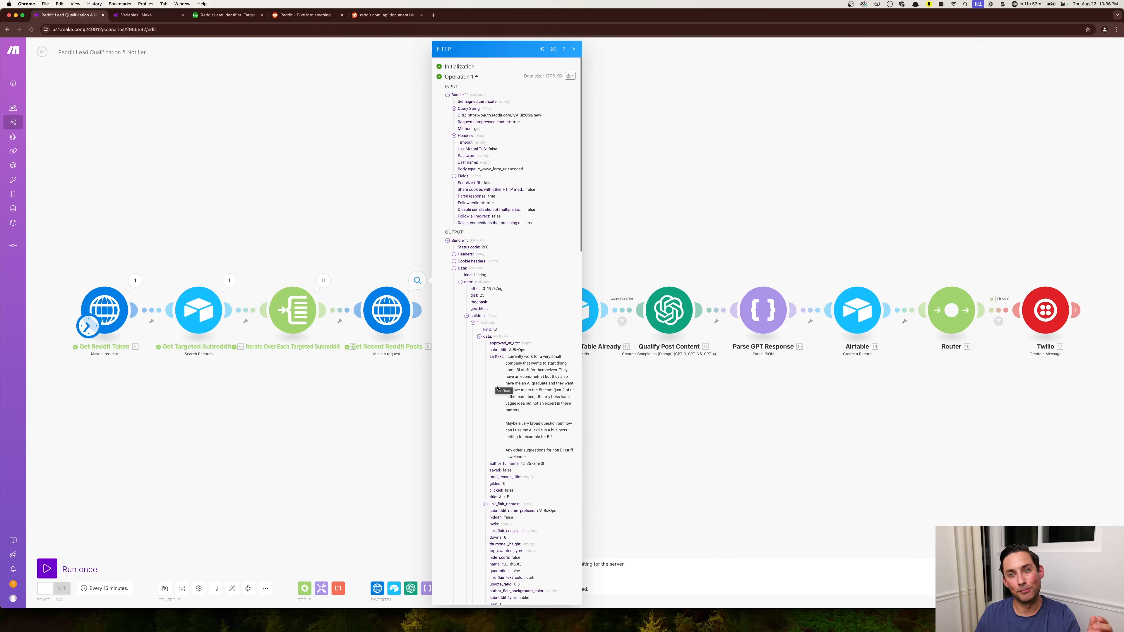
- Read through the first post's returned fields, such as its text, author and title, and close the output
scroll(557, 430, "down", 3)
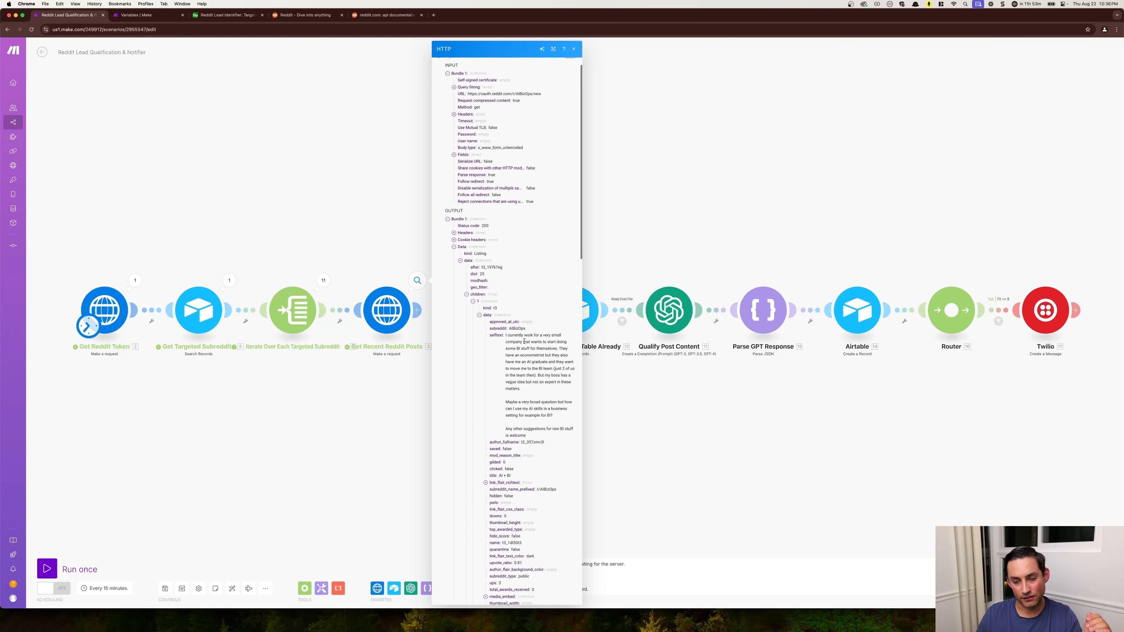
scroll(527, 342, "down", 1)
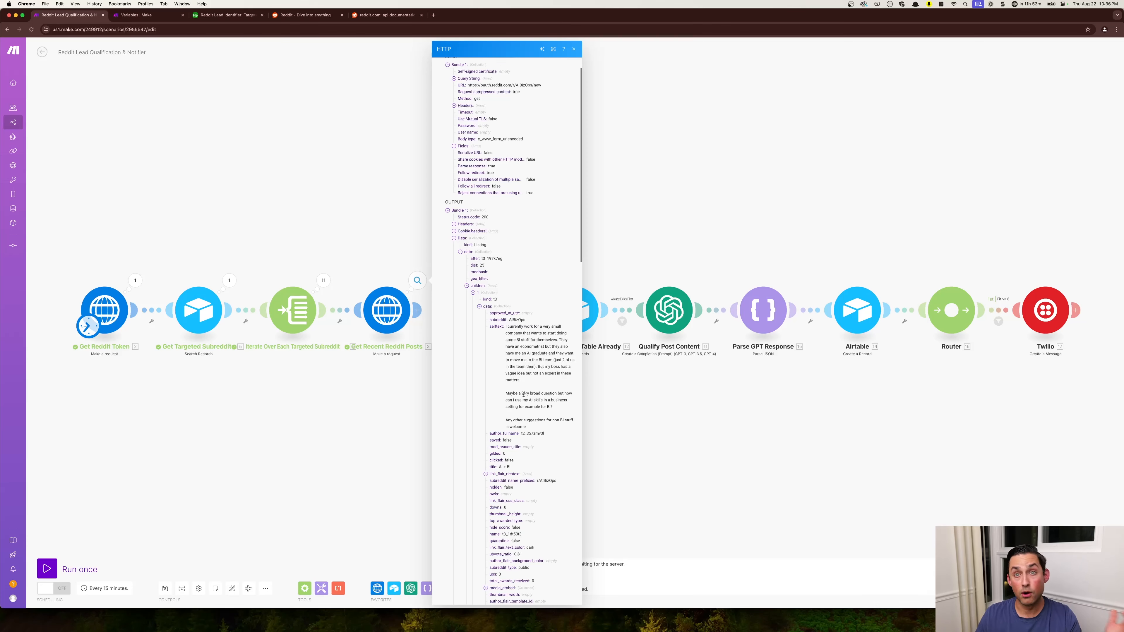
scroll(523, 393, "down", 4)
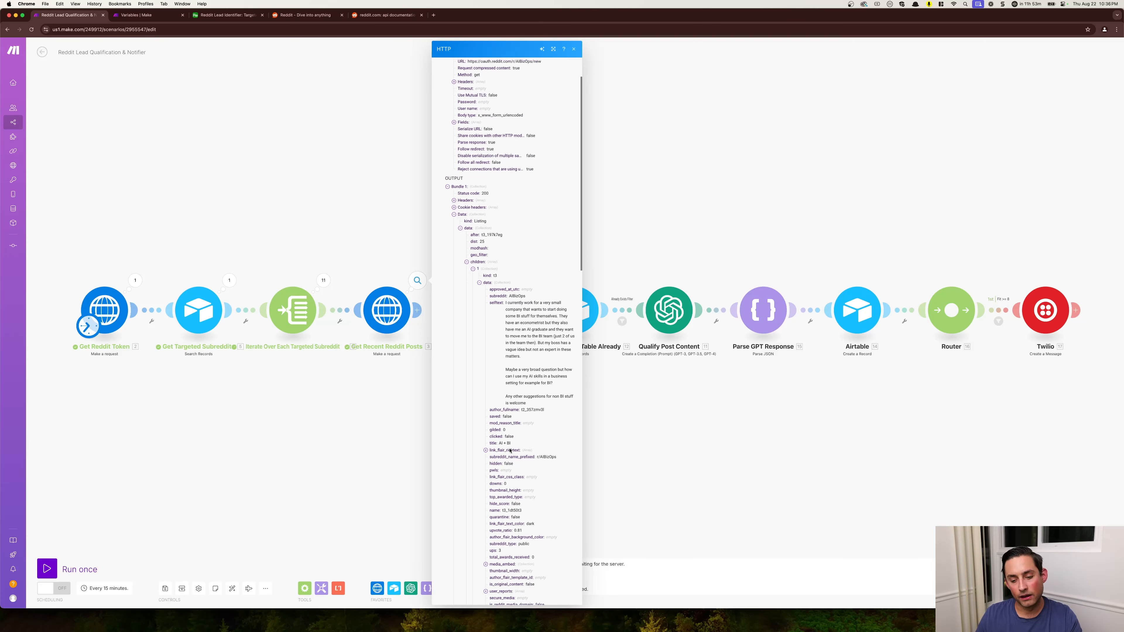
scroll(512, 456, "down", 1)
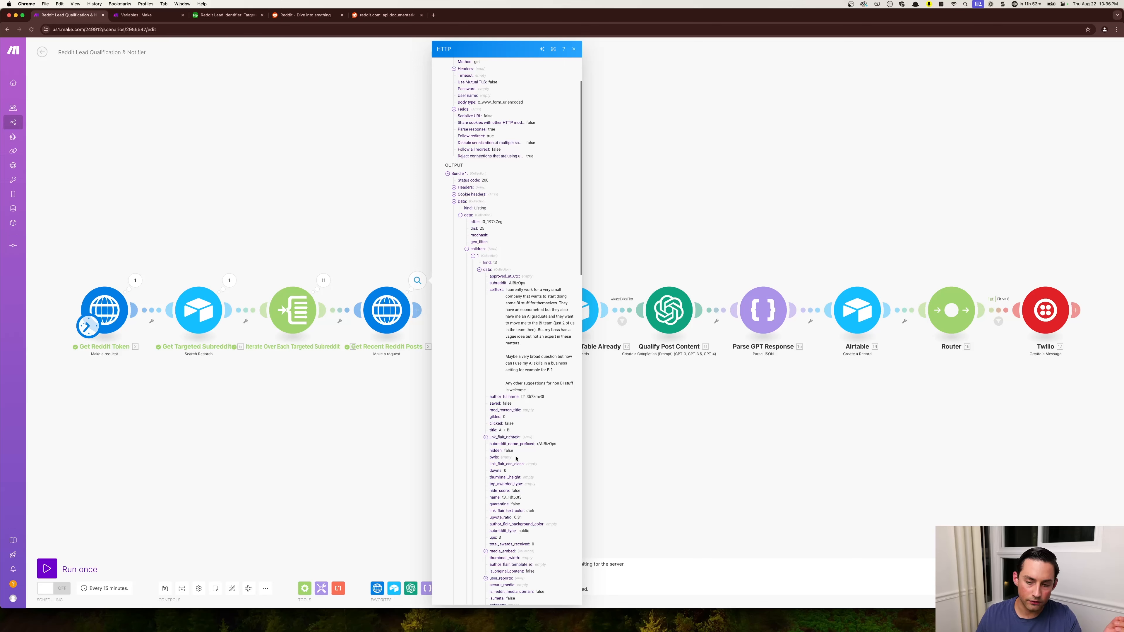
scroll(517, 451, "down", 2)
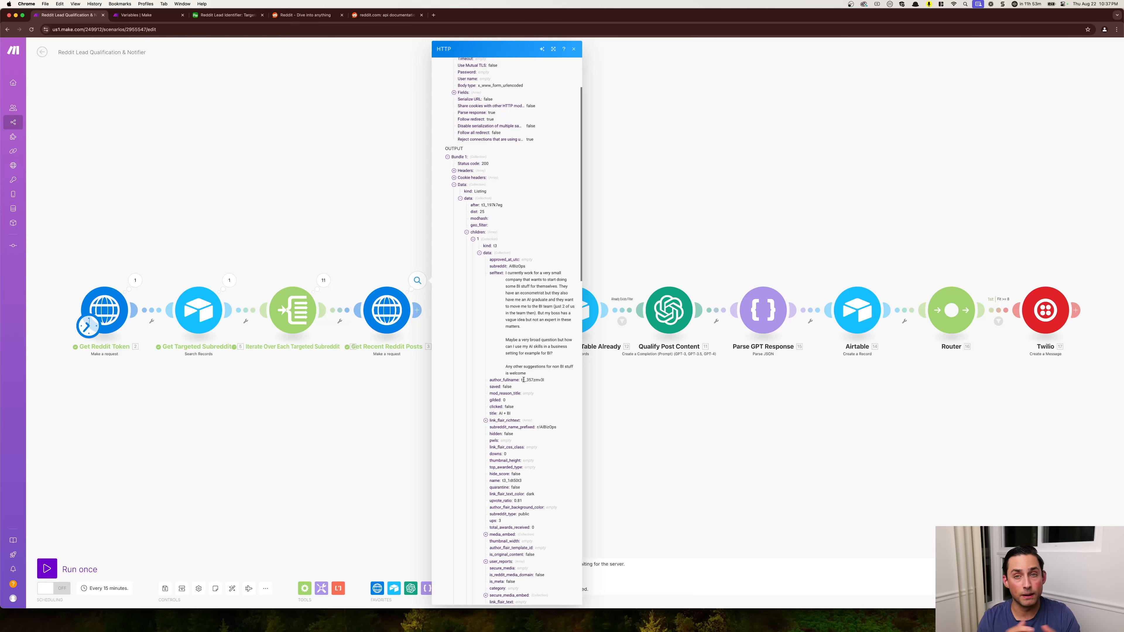
left_click(314, 416)
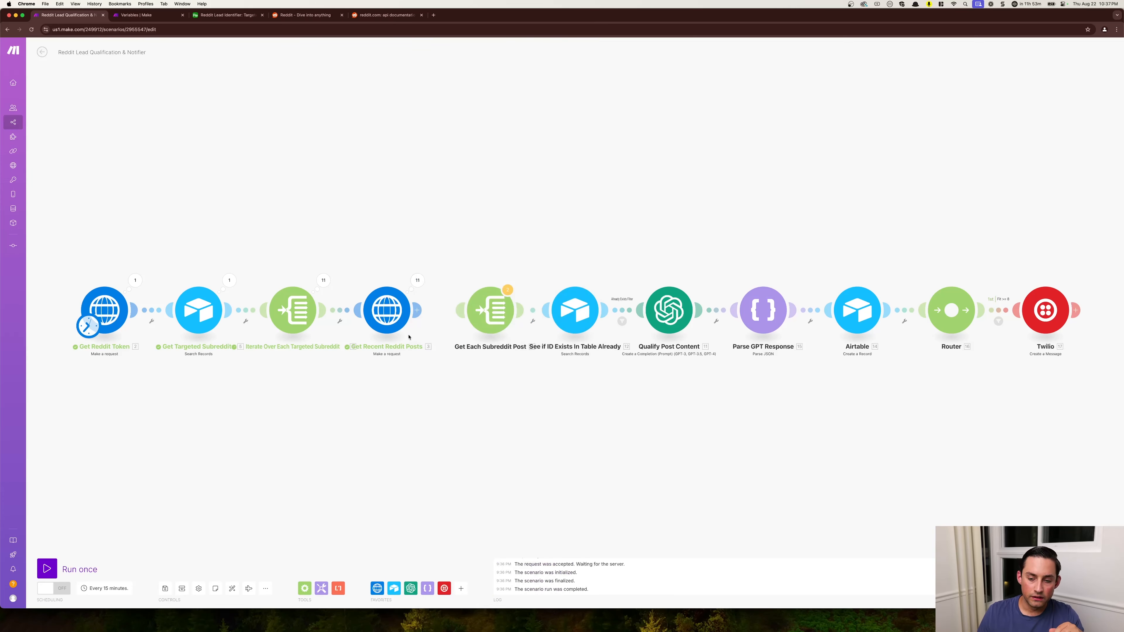
- Reconnect Get Recent Reddit Posts to Get Each Subreddit Post and open the iterator's settings
left_click_drag(417, 310, 483, 322)
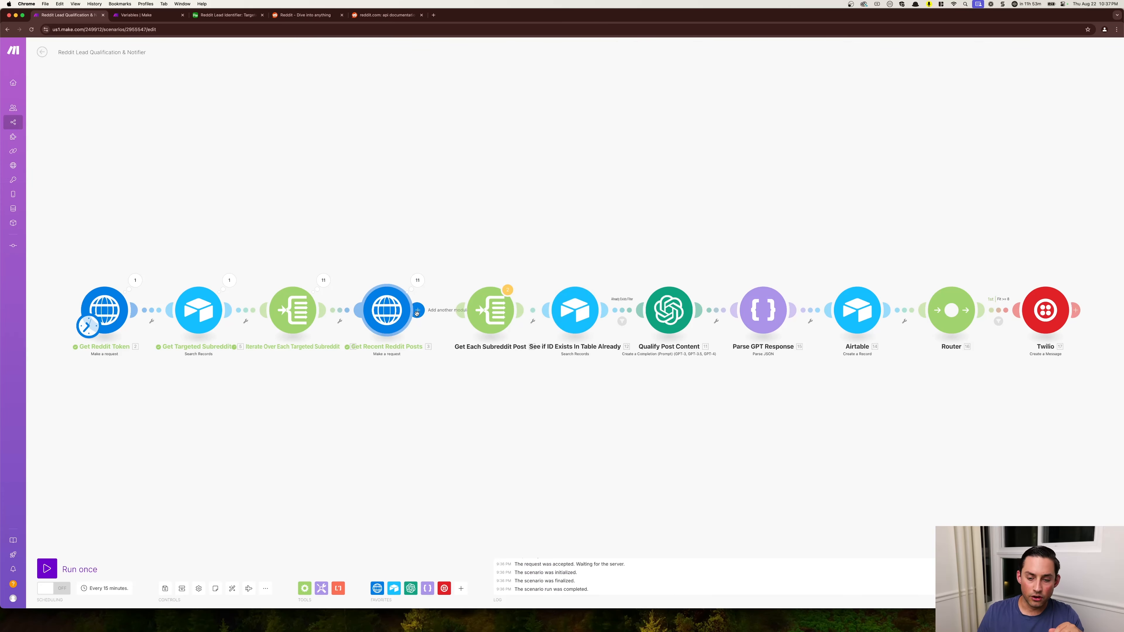
left_click(482, 322)
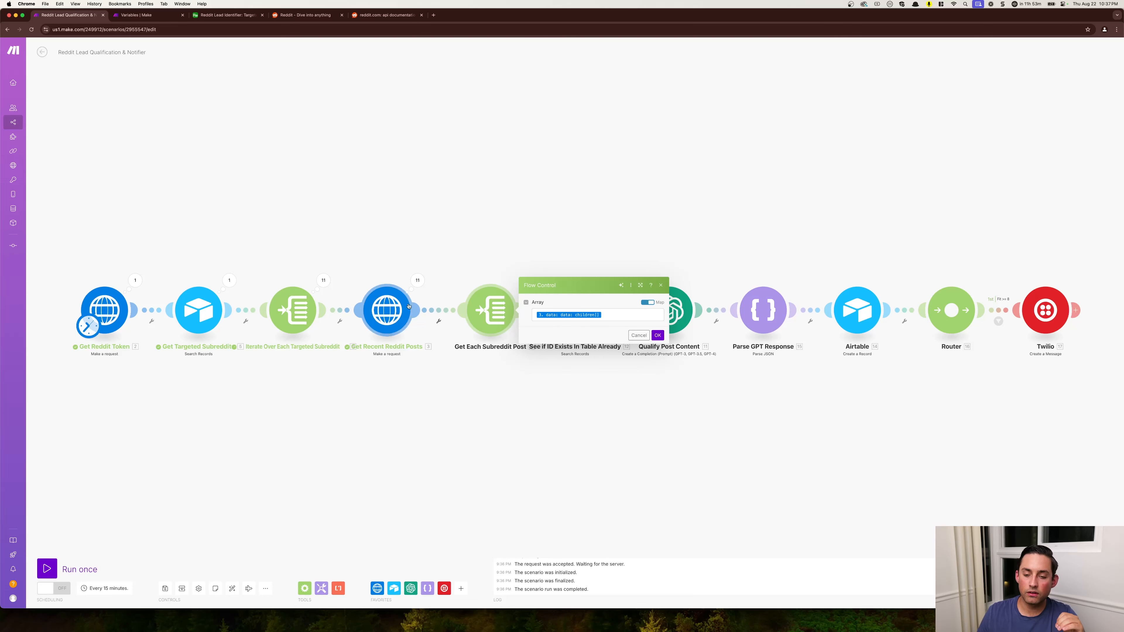
- Locate the nested children array in operation 1 of the Get Recent Reddit Posts output
left_click(418, 280)
left_click(465, 234)
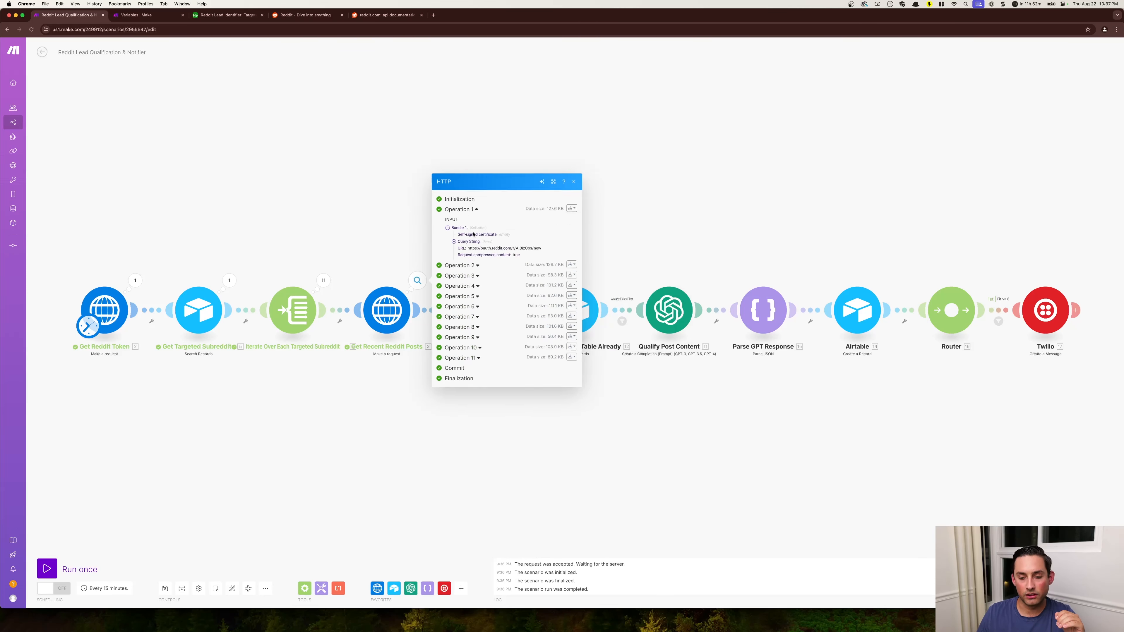
left_click(453, 324)
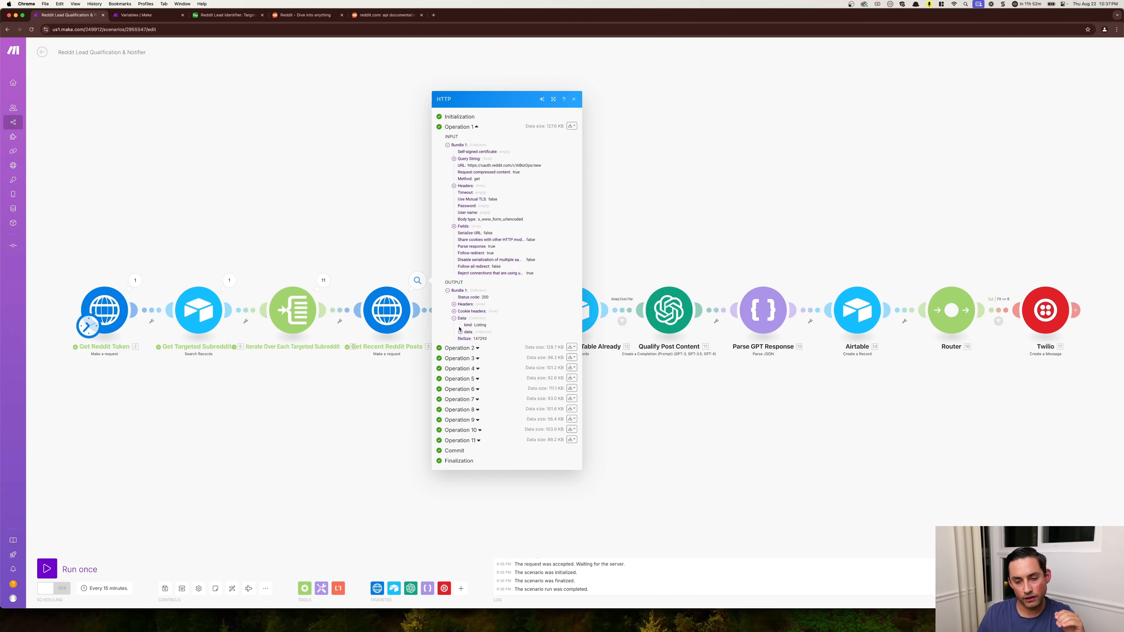
left_click(460, 331)
left_click(467, 344)
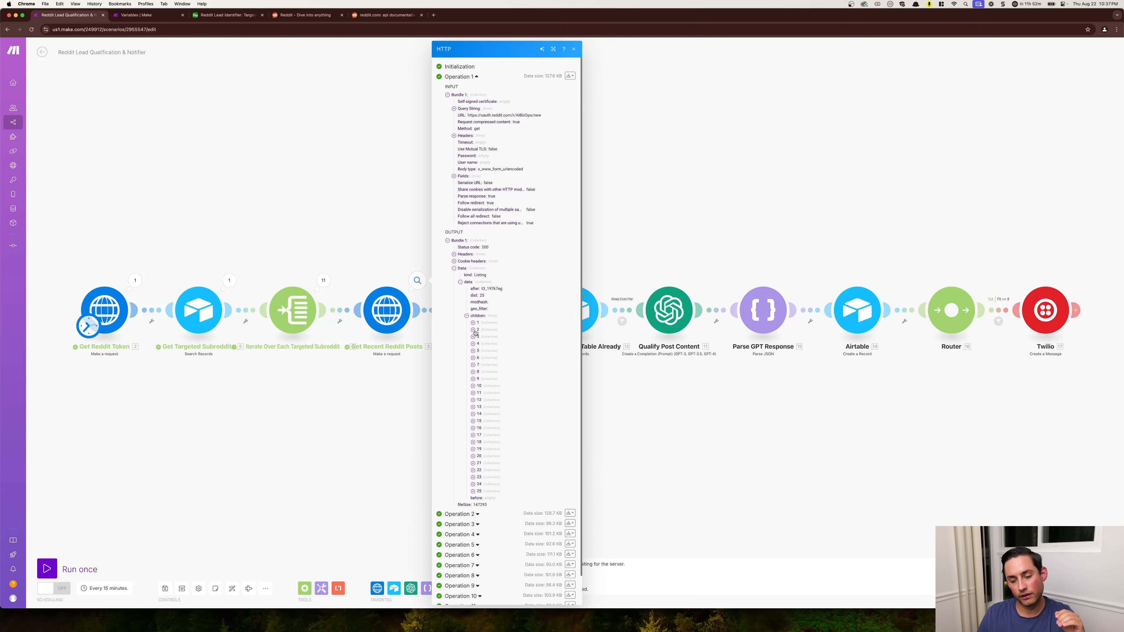
left_click(359, 473)
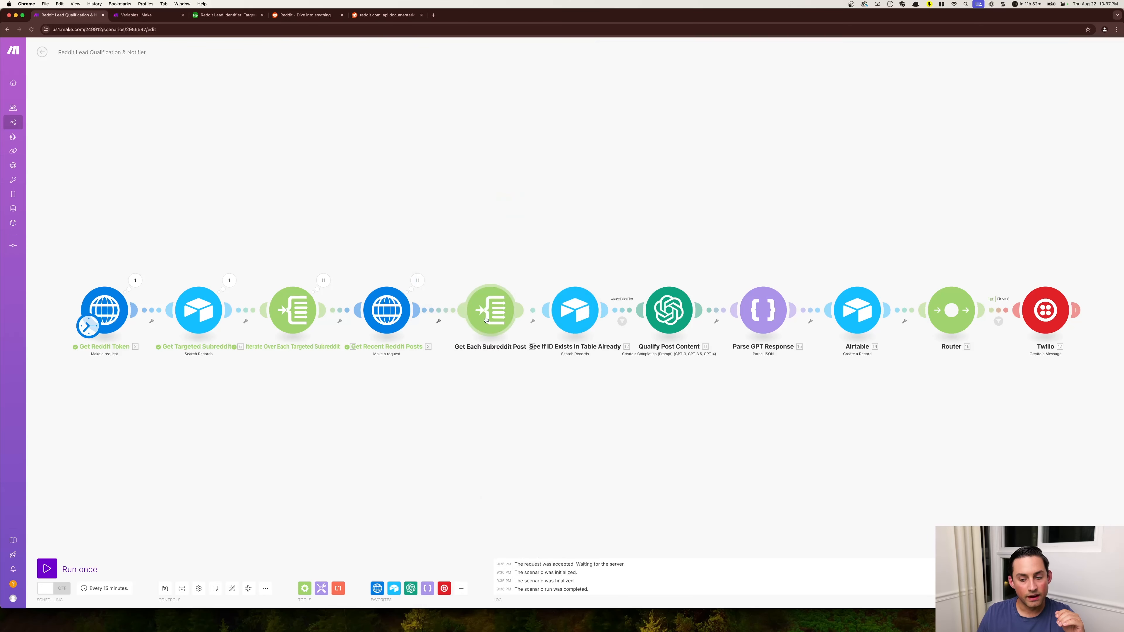
- Map the Get Each Subreddit Post array to data: data: children[] from Get Recent Reddit Posts and save the settings
left_click(489, 310)
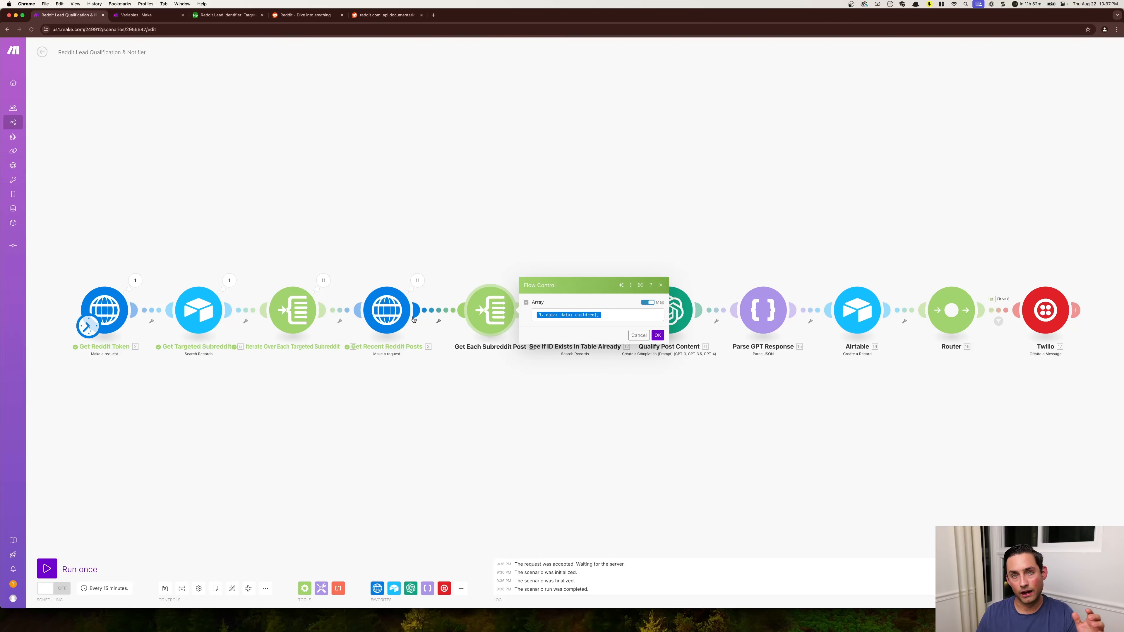
left_click(555, 315)
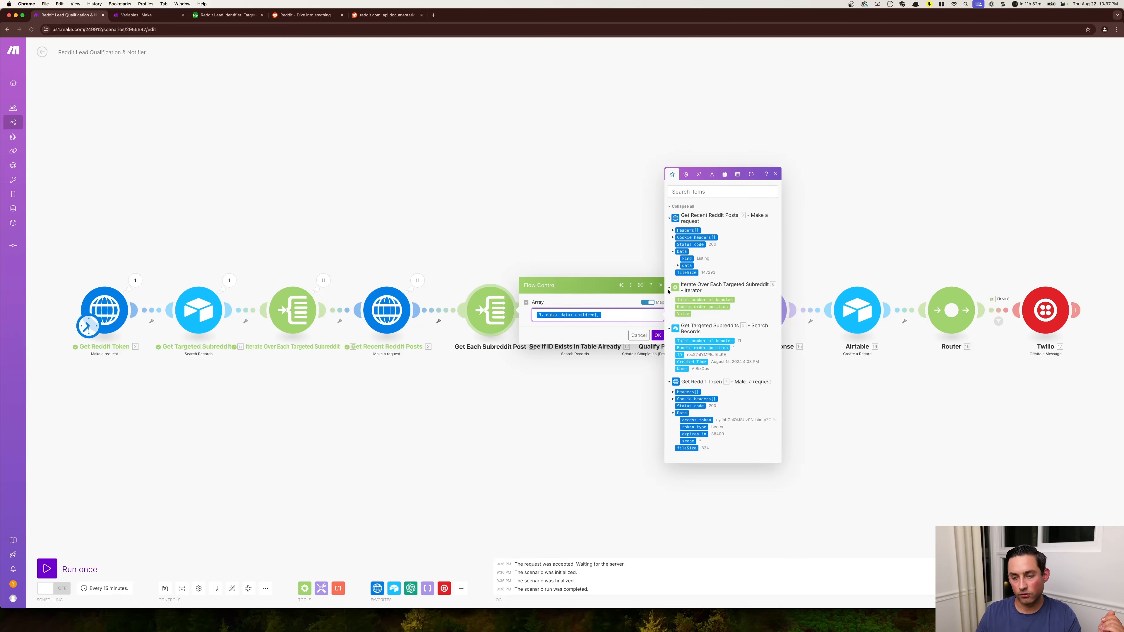
left_click(678, 267)
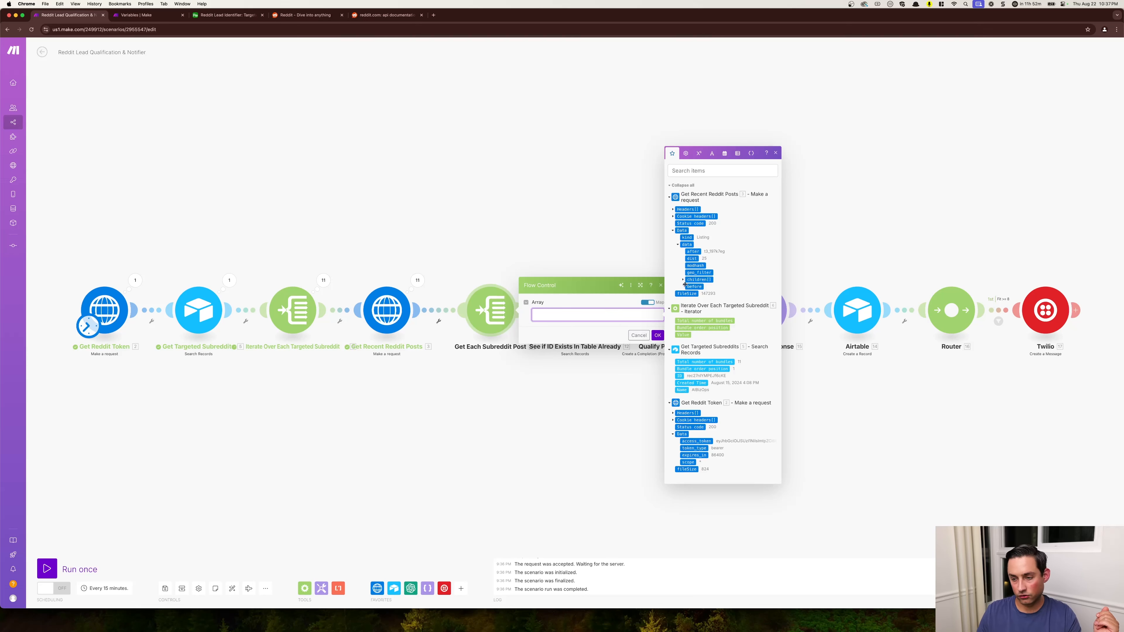
left_click(657, 335)
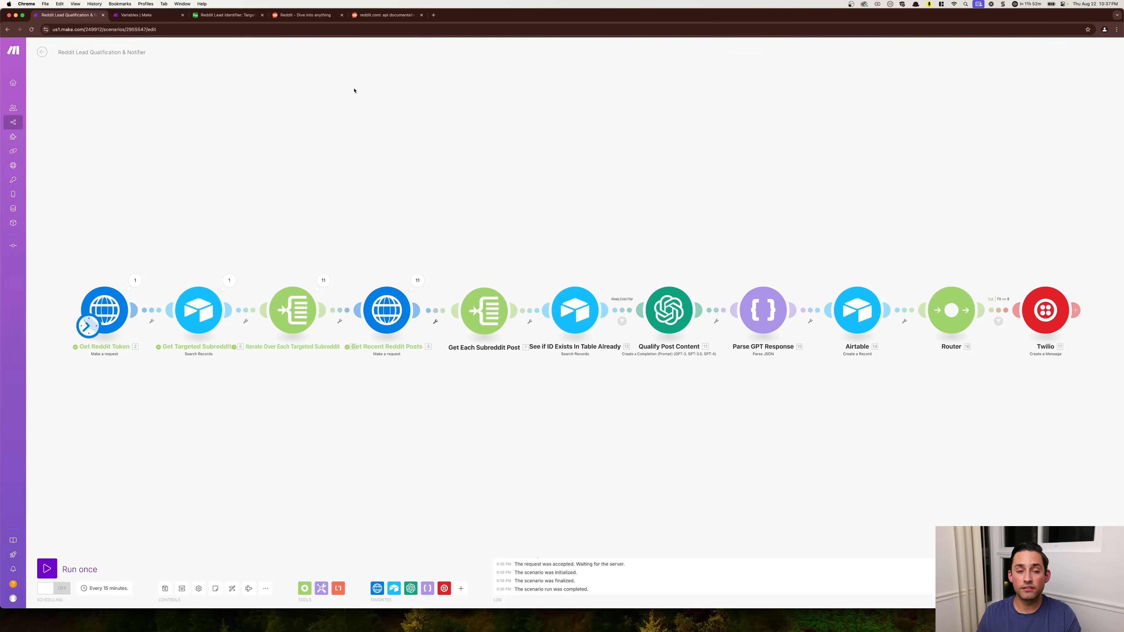
- Check the Qualified Reddit Posts table in Airtable and switch back to the team variables page in Make
left_click(228, 15)
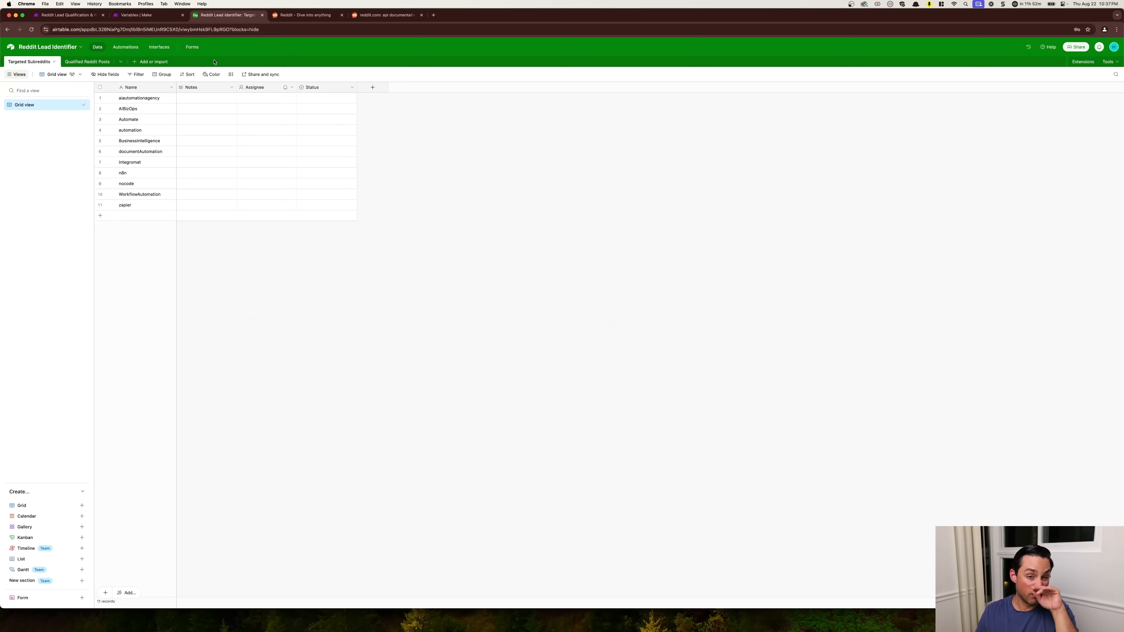
left_click(85, 61)
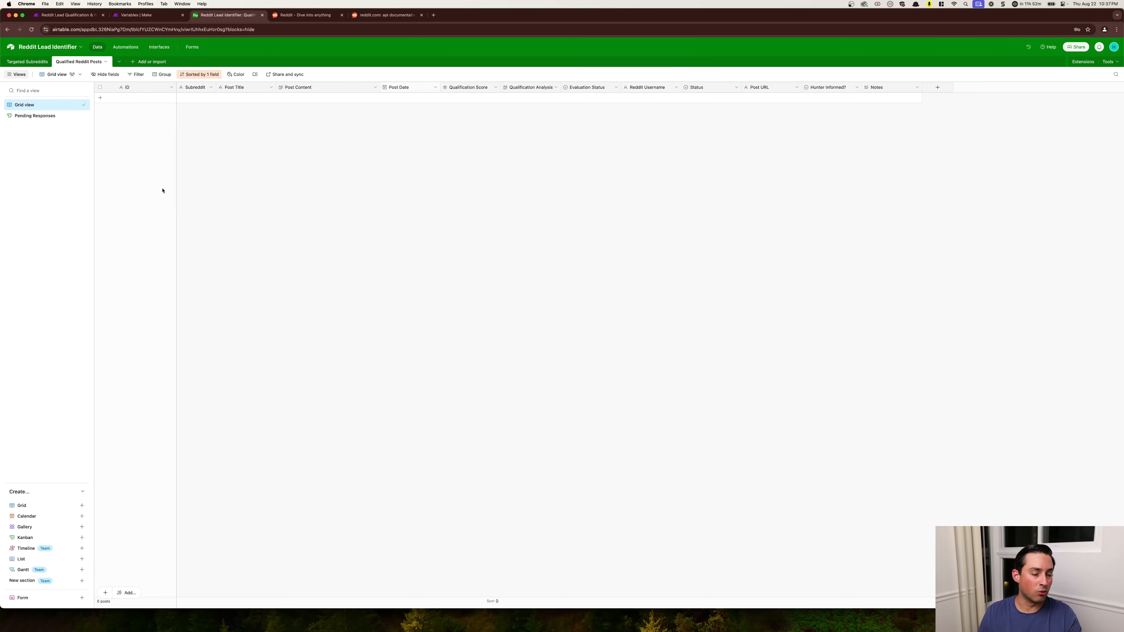
left_click(141, 15)
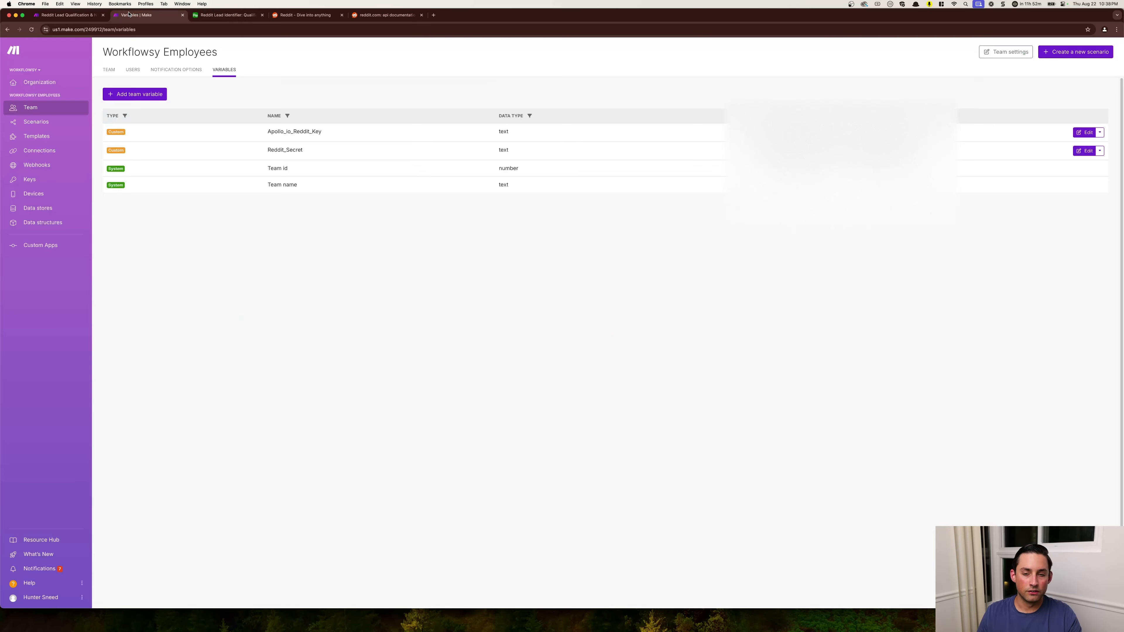
- Return to the Reddit Lead Qualification & Notifier scenario, check the Already Exists Filter and shift the Qualify Post Content module slightly right
left_click(71, 16)
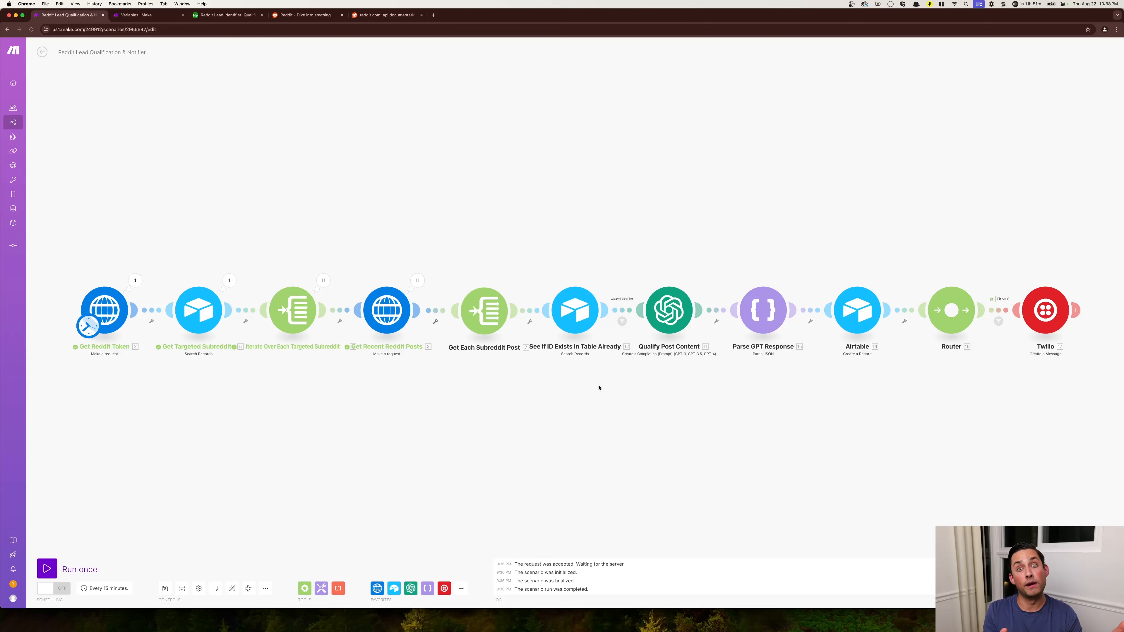
left_click(622, 321)
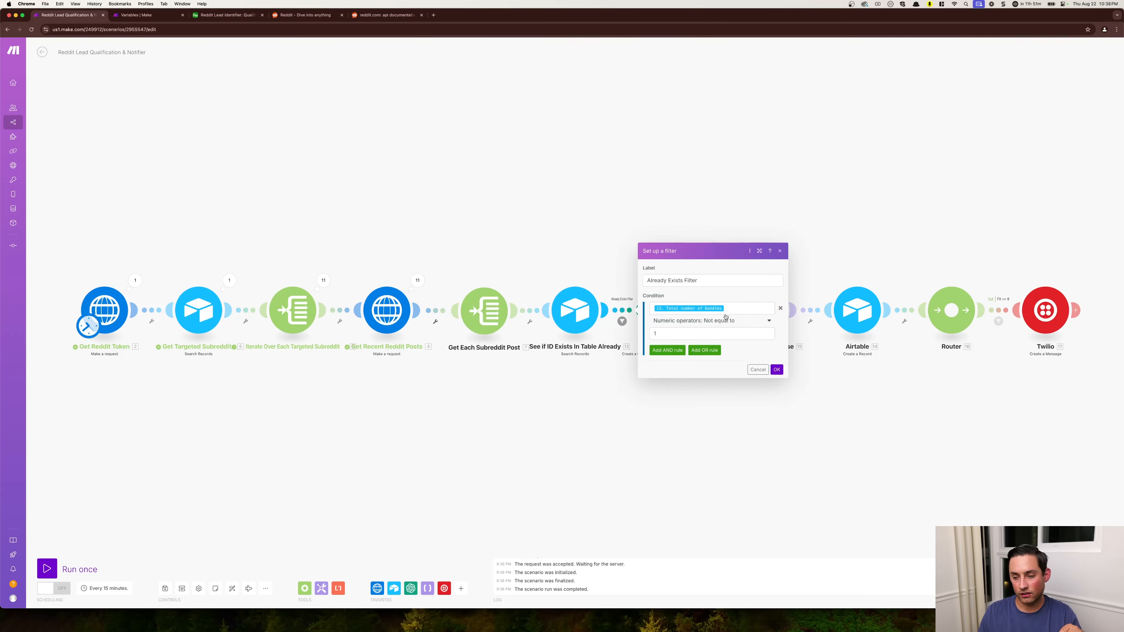
left_click(629, 412)
left_click_drag(671, 313, 687, 312)
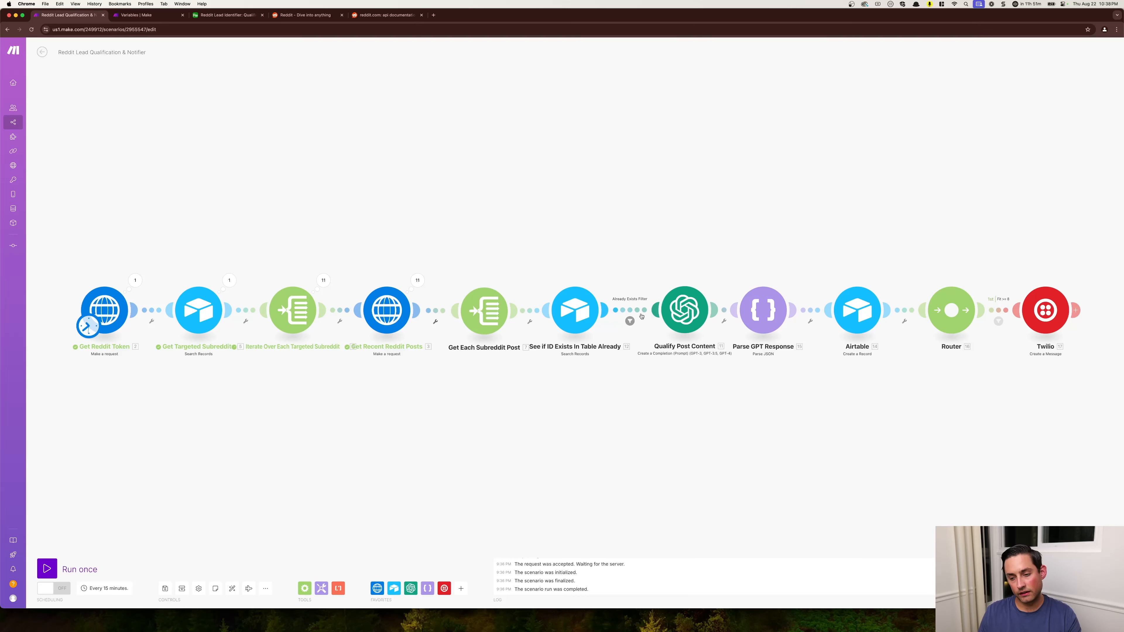
- Compare the Already Exists Filter condition with the search settings of See if ID Exists In Table Already, closing both without changes
left_click(630, 321)
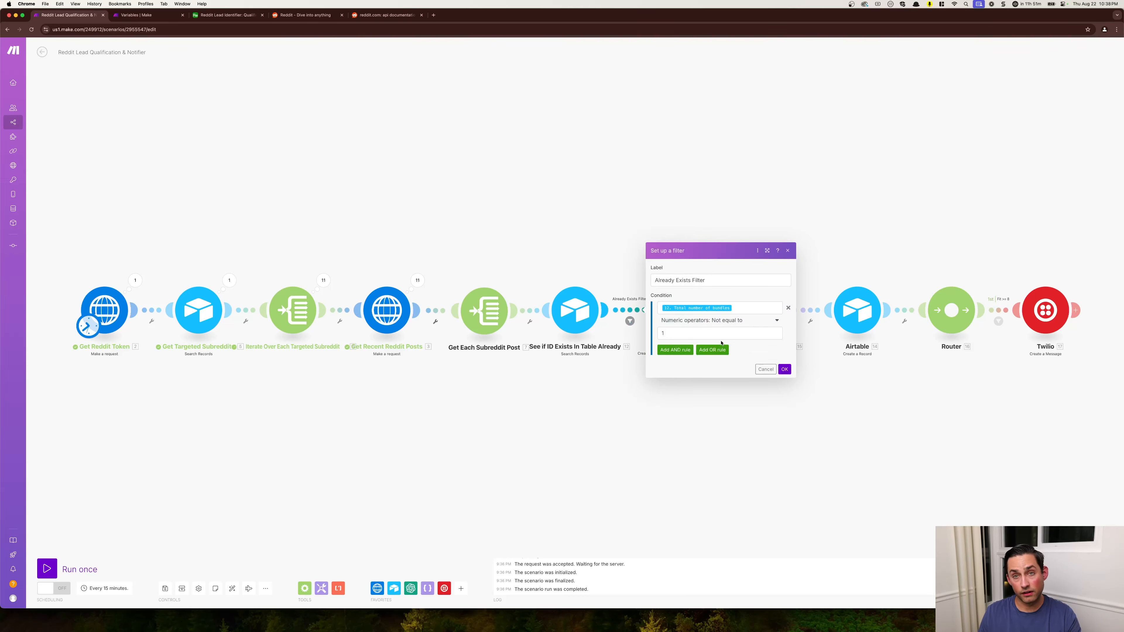
left_click(586, 322)
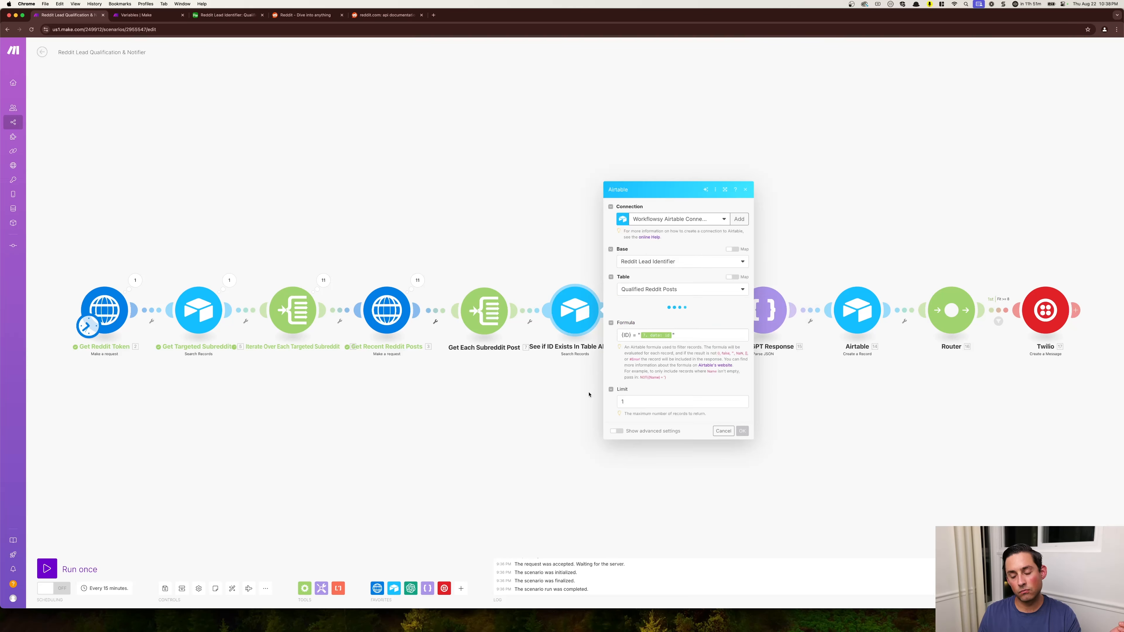
left_click(590, 393)
left_click(630, 321)
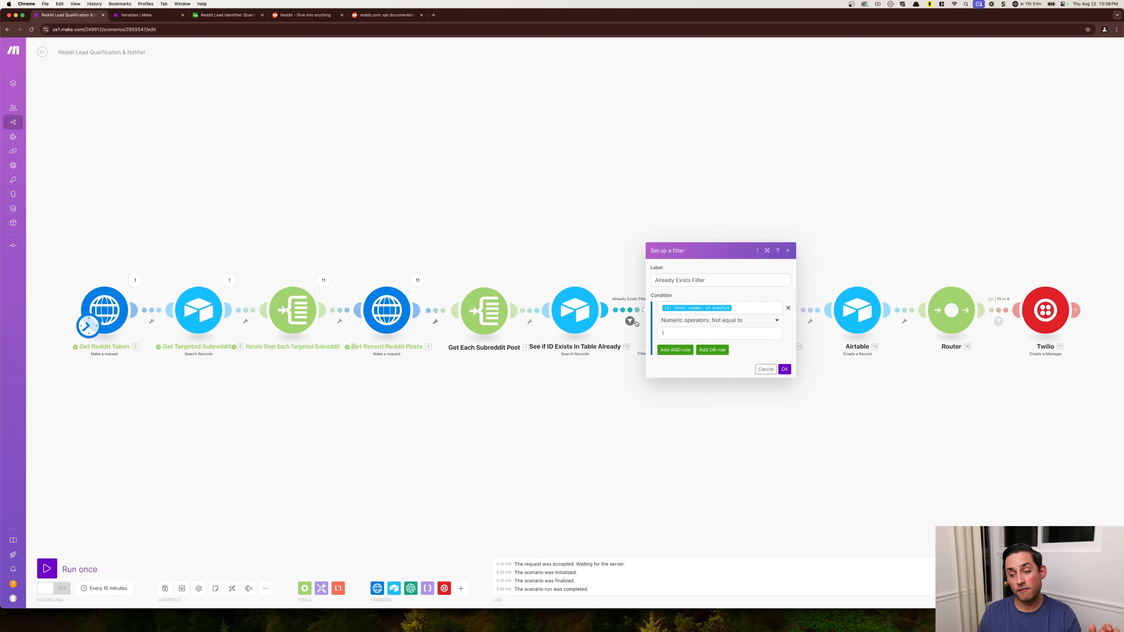
left_click(629, 385)
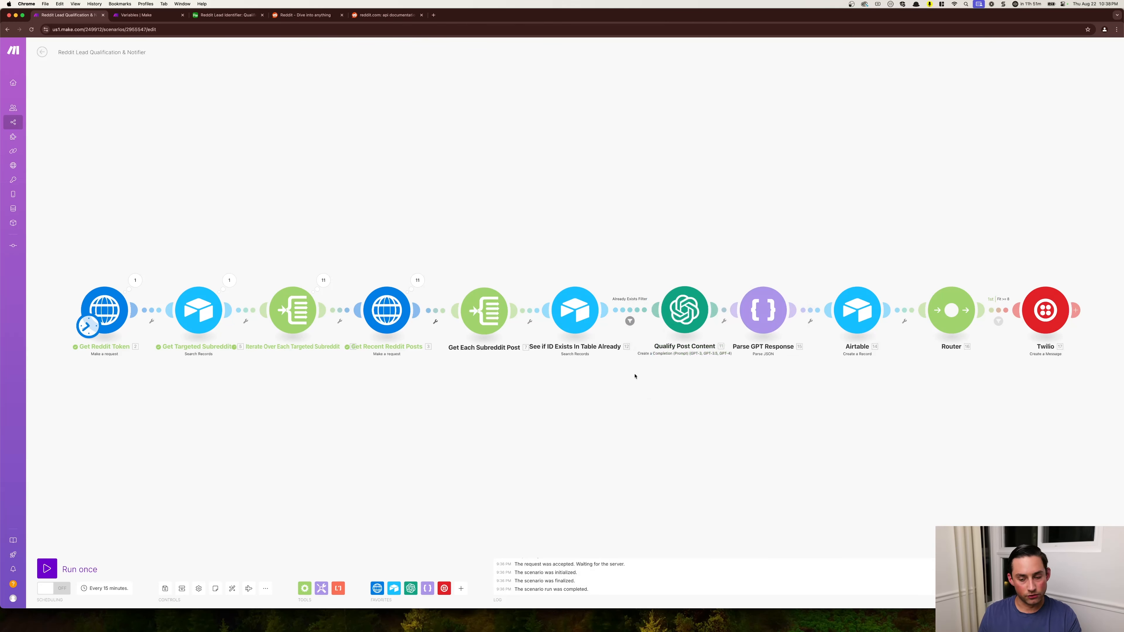
left_click(595, 327)
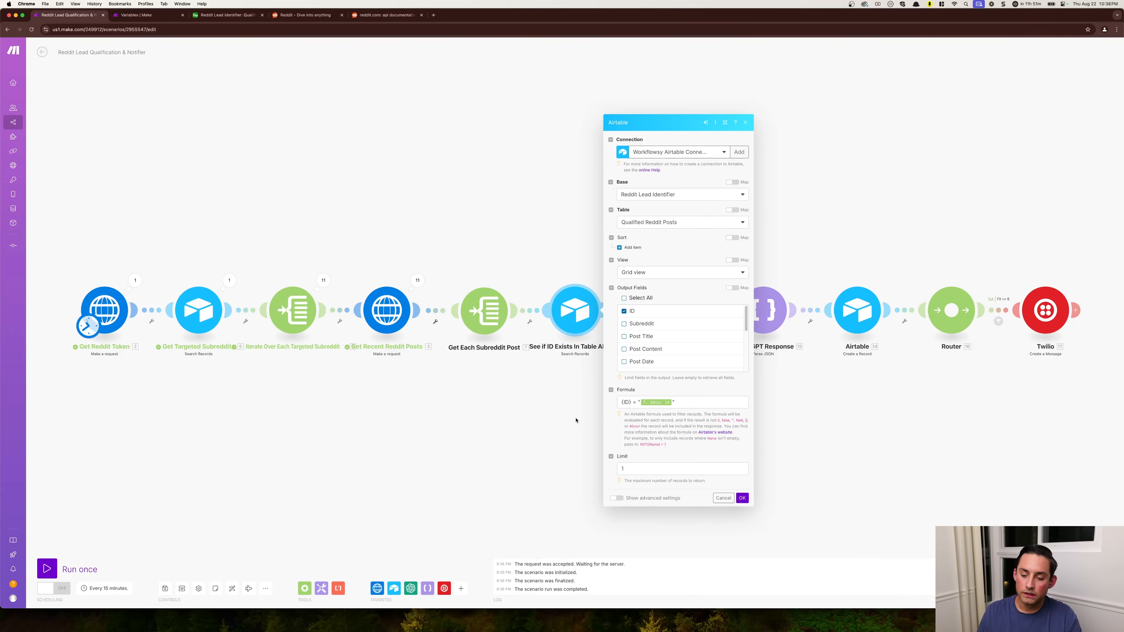
left_click(579, 428)
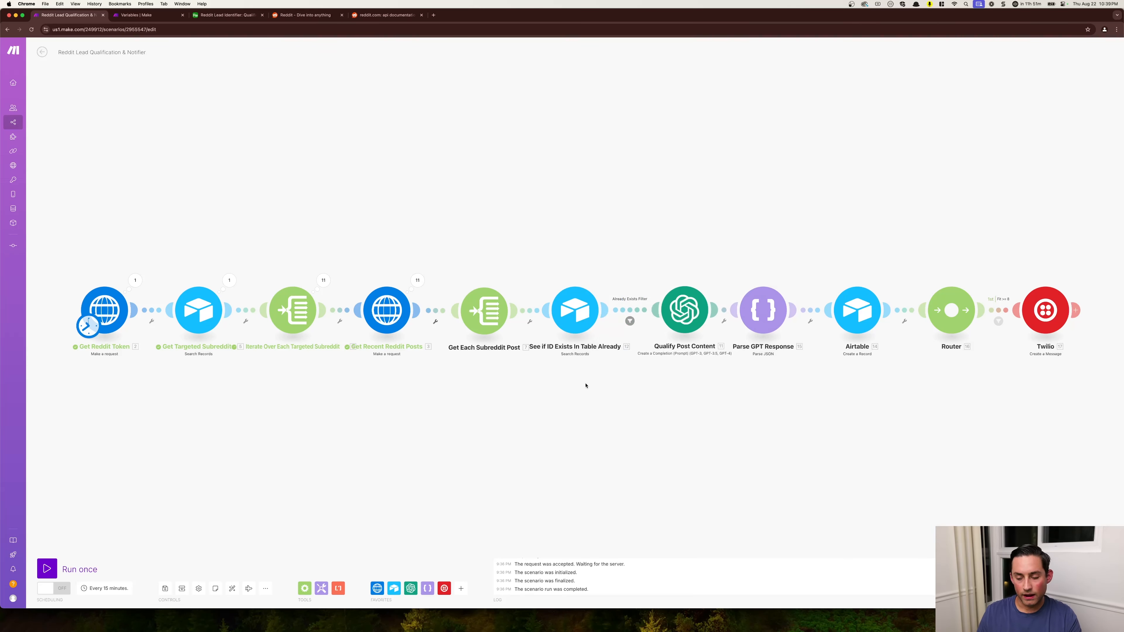
- Read the whole system message of the Qualify Post Content module, from the evaluation criteria to the JSON response structure
left_click(702, 323)
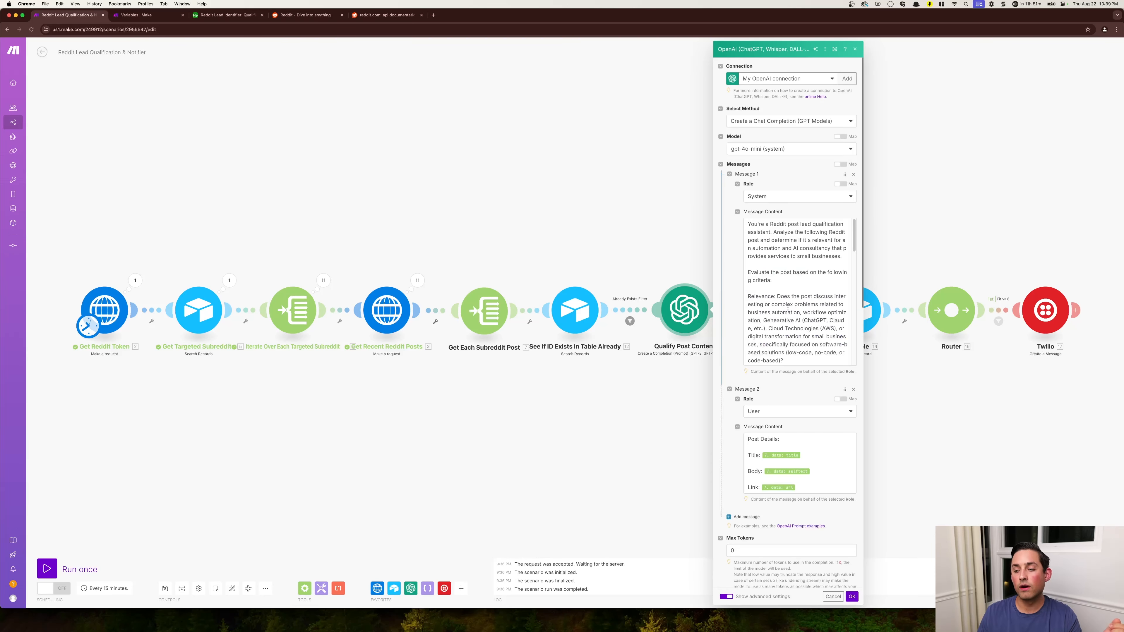
left_click(774, 285)
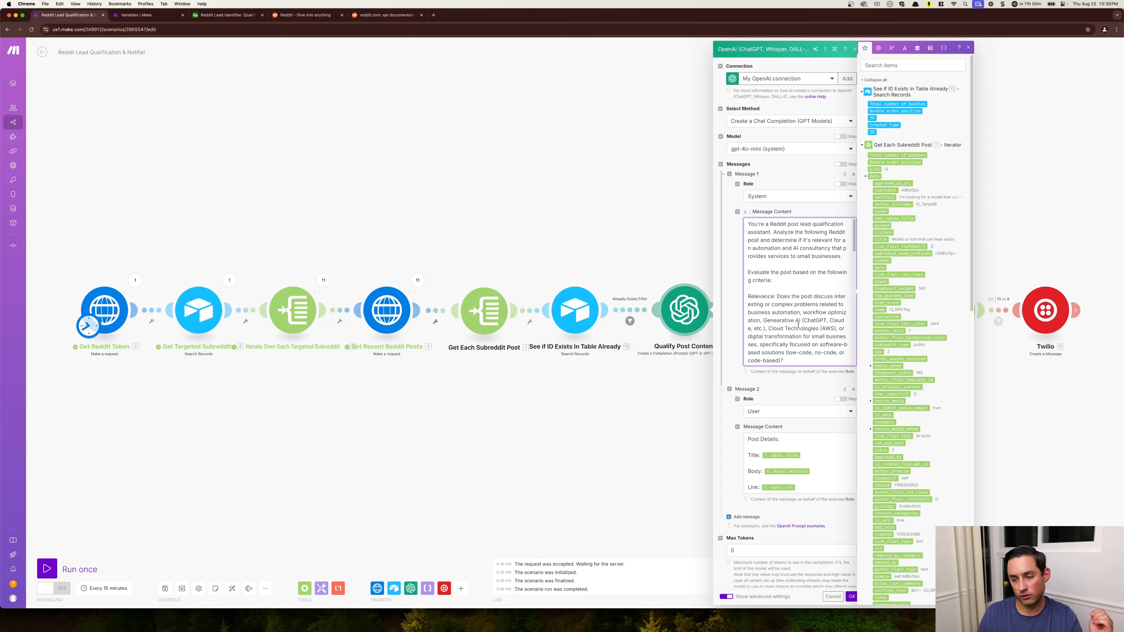
scroll(802, 328, "down", 5)
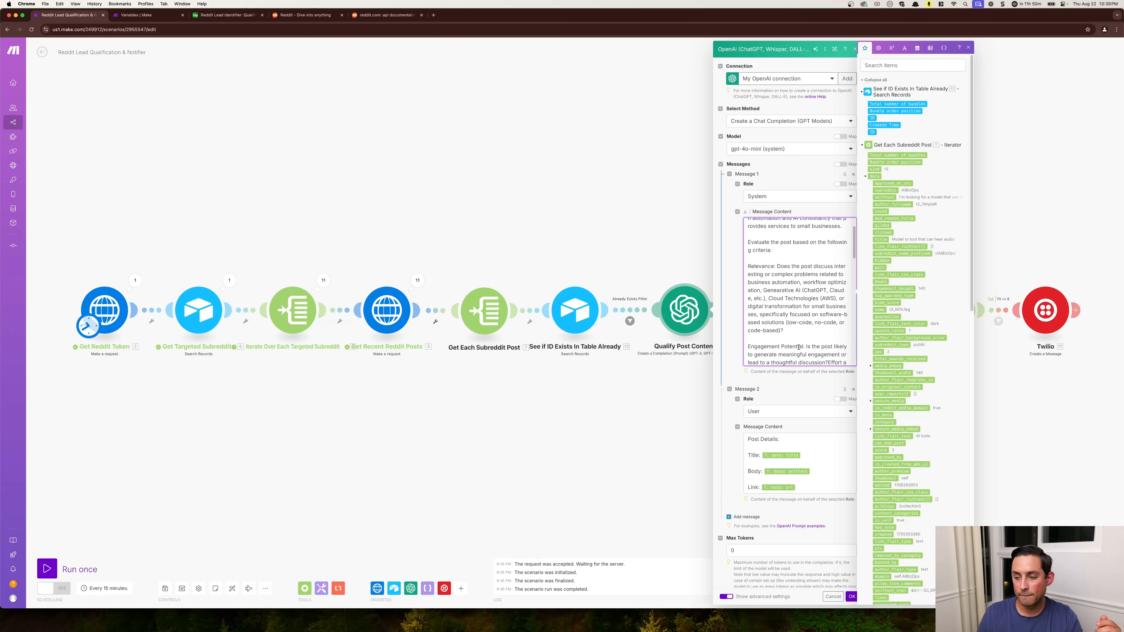
scroll(799, 347, "down", 1)
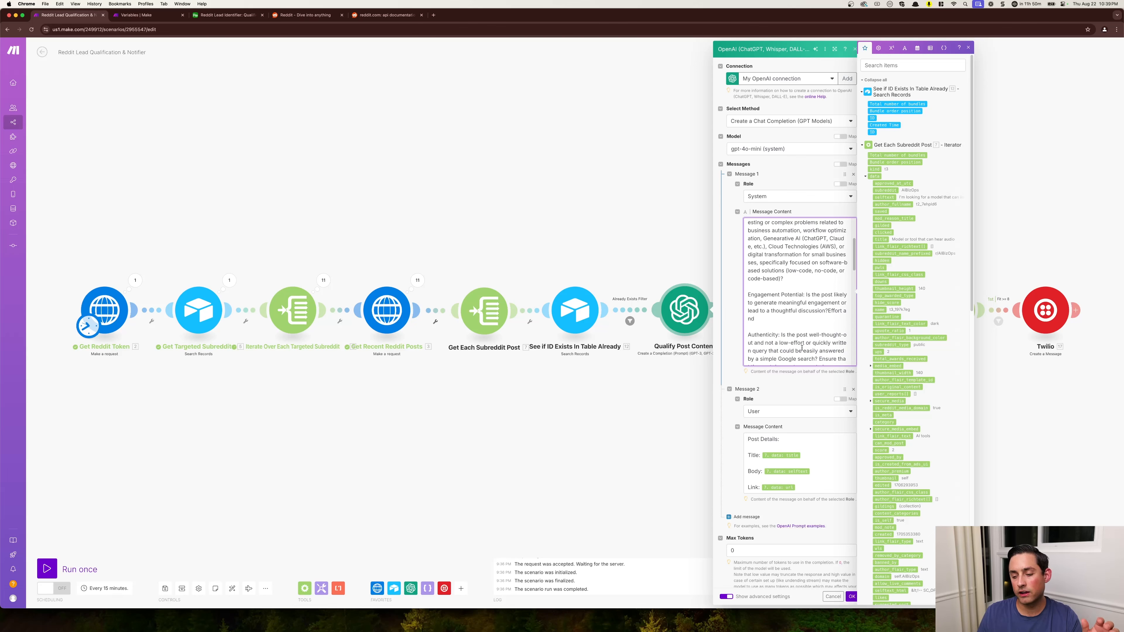
scroll(801, 348, "down", 1)
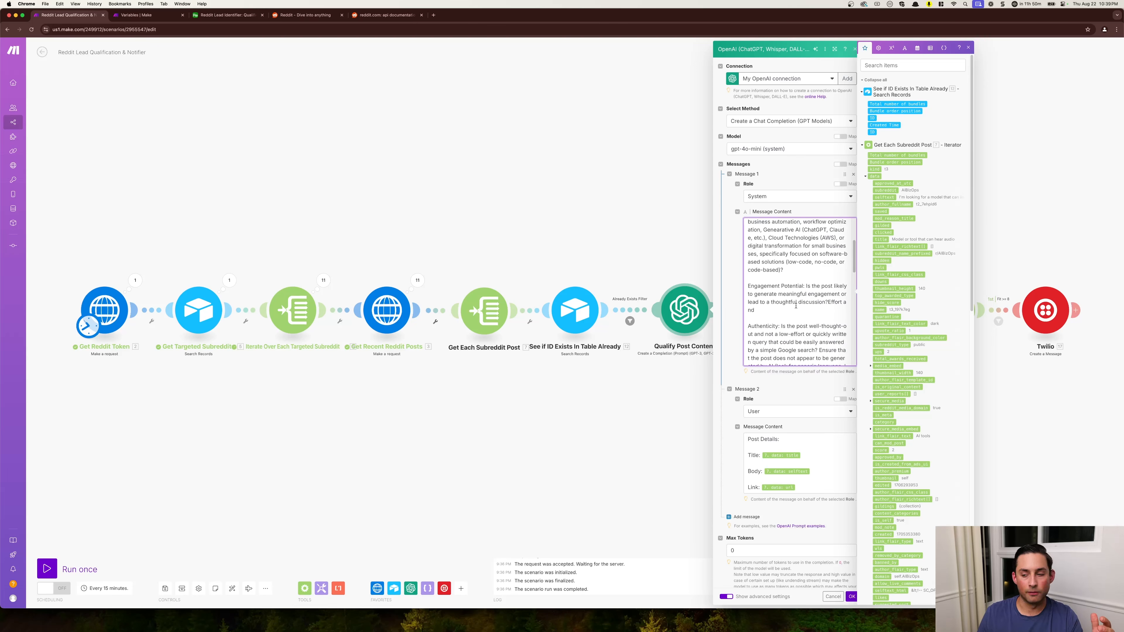
scroll(794, 310, "down", 6)
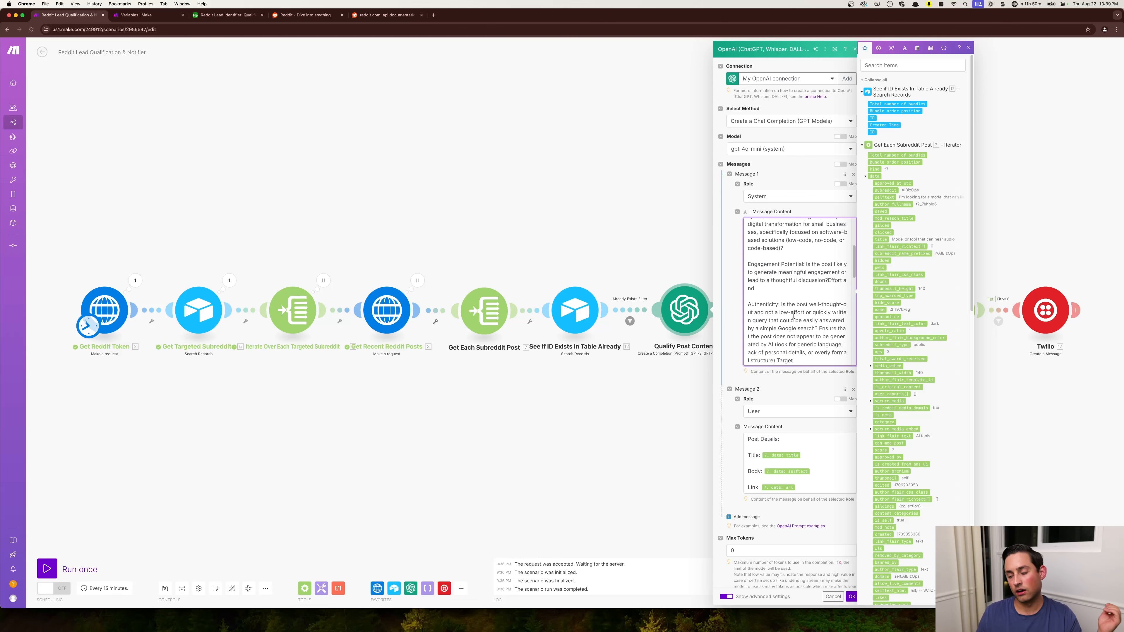
scroll(793, 316, "down", 1)
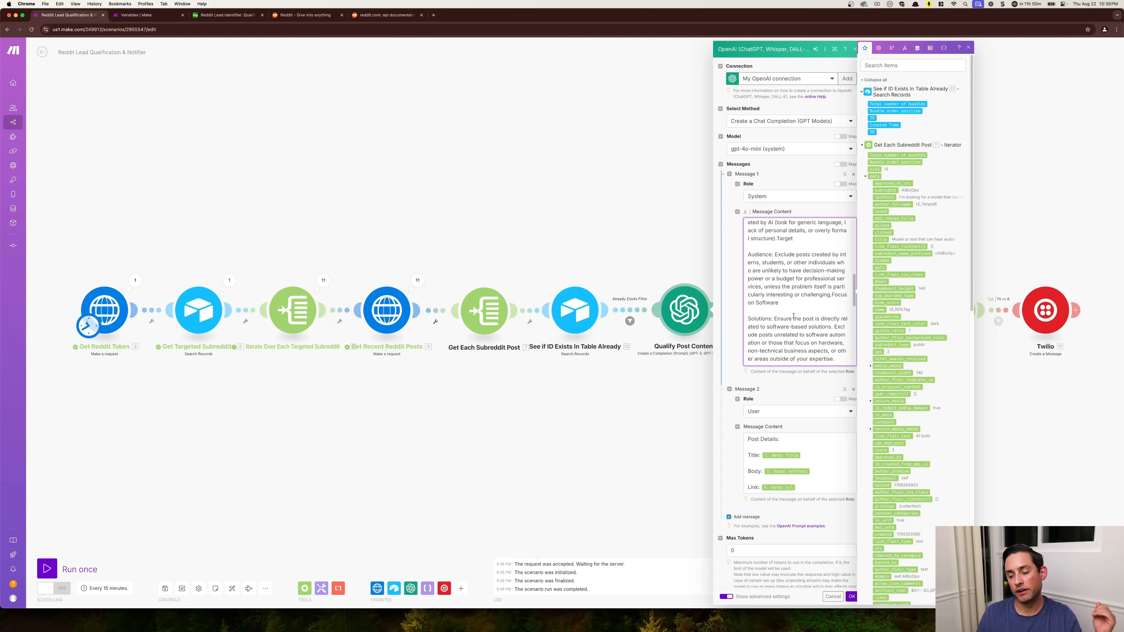
scroll(793, 319, "down", 5)
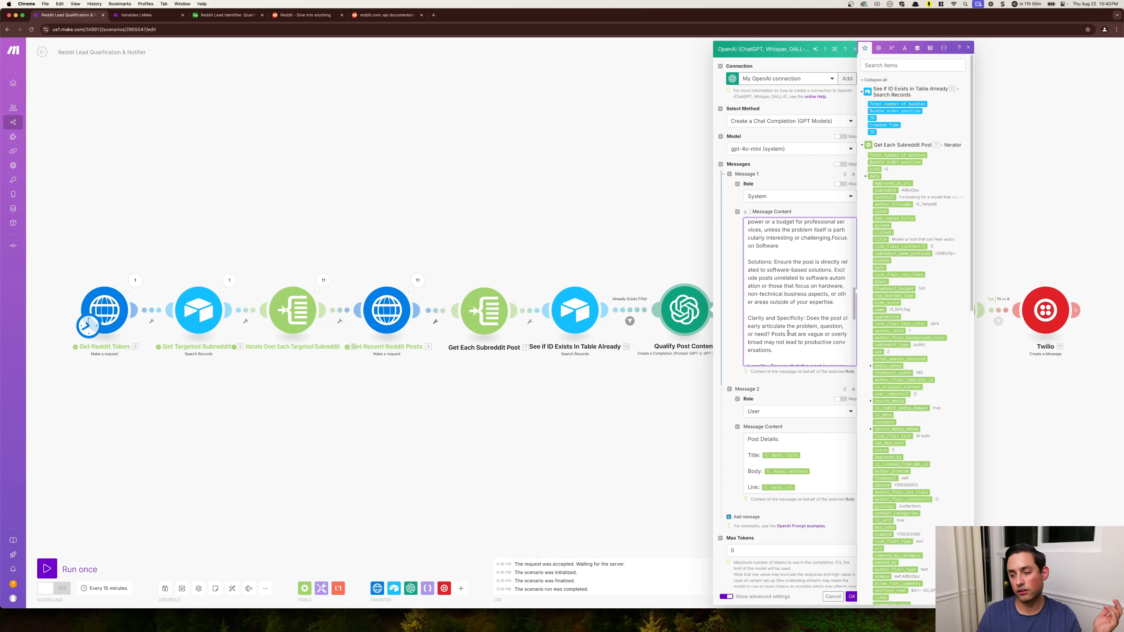
scroll(787, 332, "down", 6)
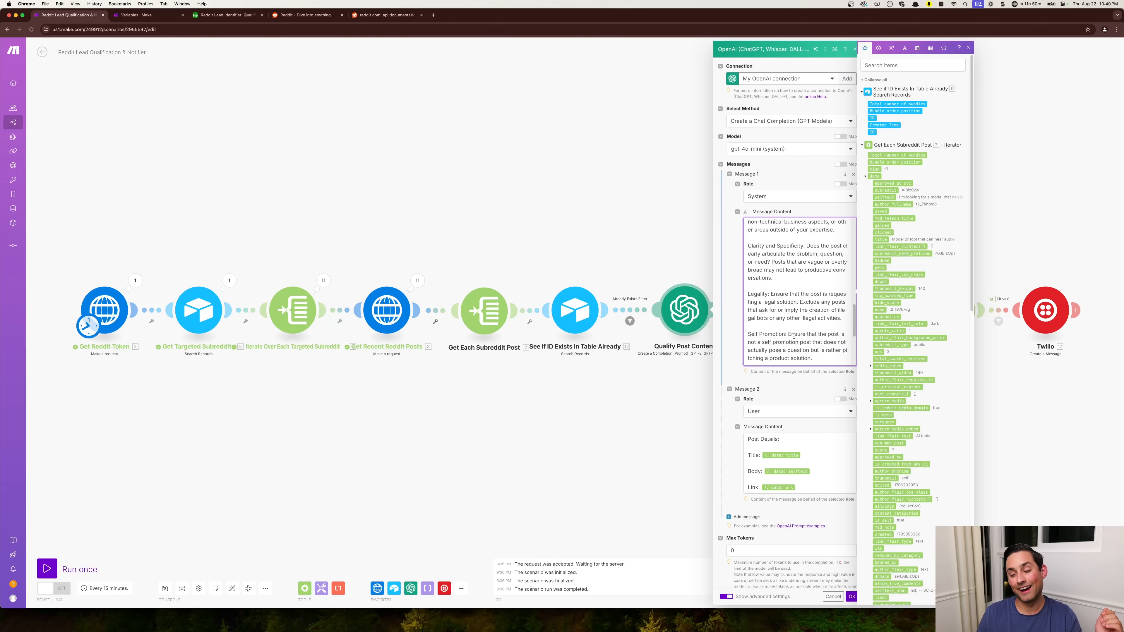
scroll(793, 337, "down", 3)
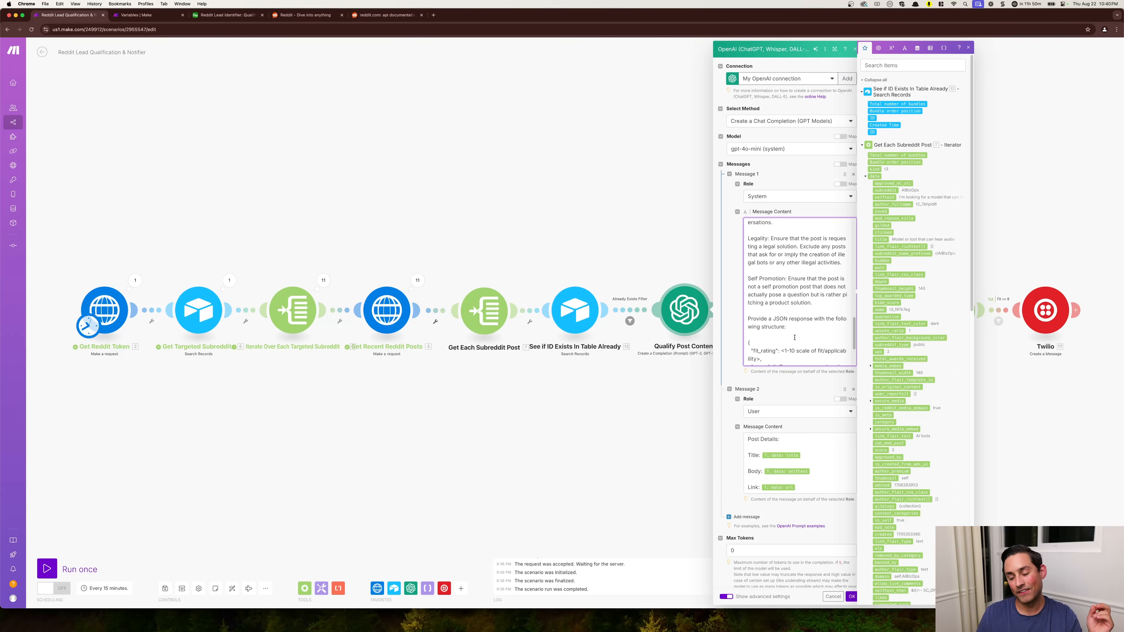
scroll(784, 324, "down", 4)
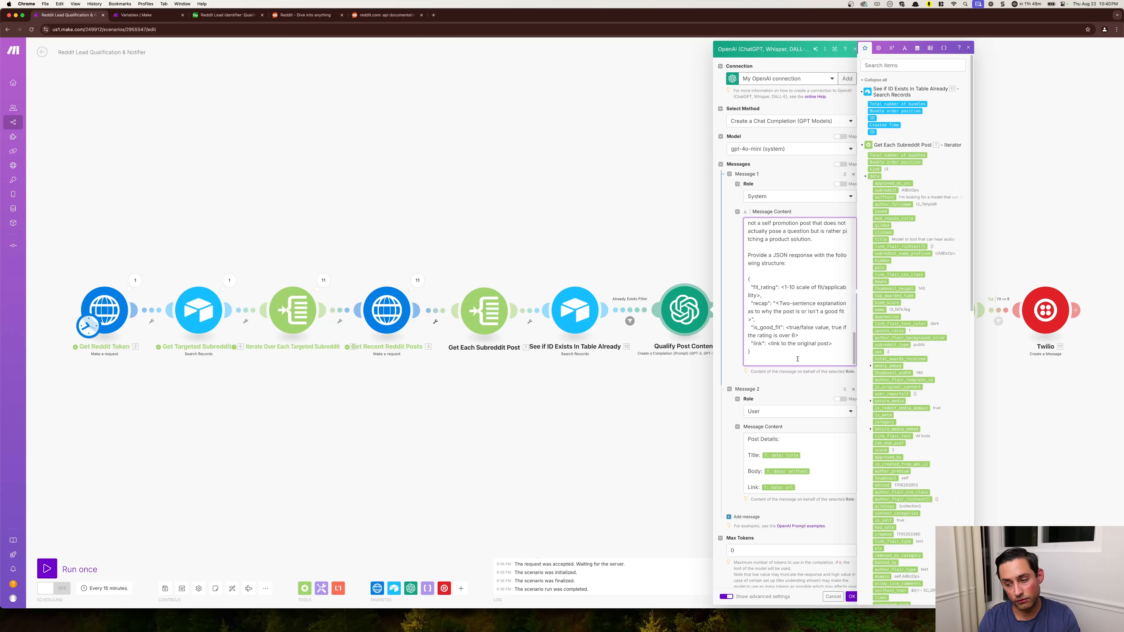
- Examine the user message and advanced options of Qualify Post Content, including Response Format and Parse JSON Response, and close the settings
scroll(754, 441, "down", 1)
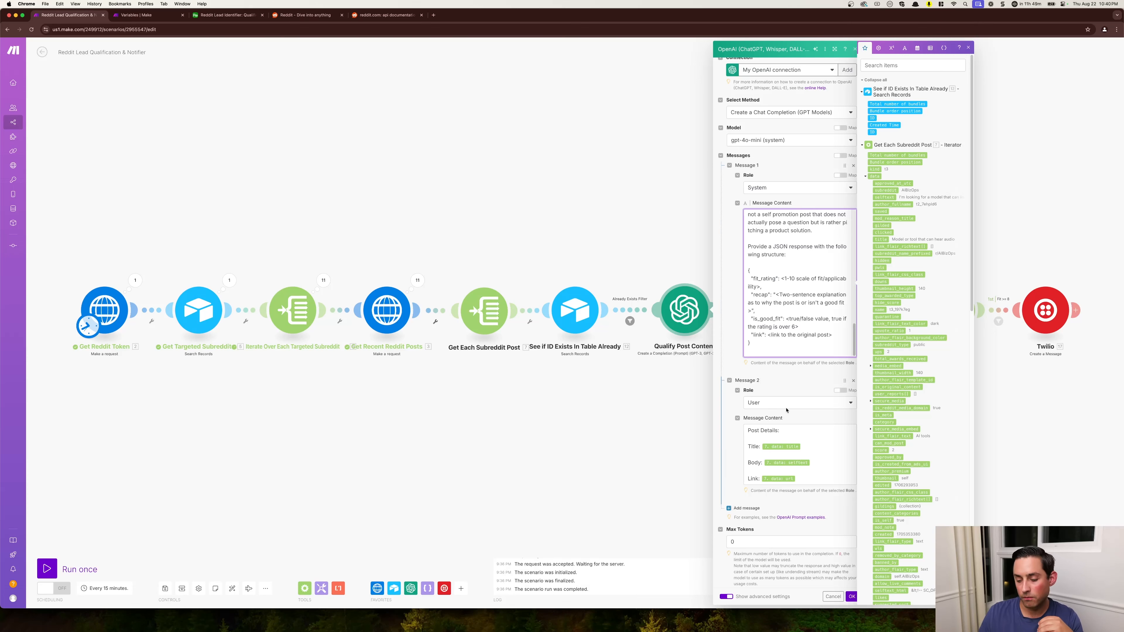
scroll(788, 522, "down", 5)
scroll(788, 522, "down", 5)
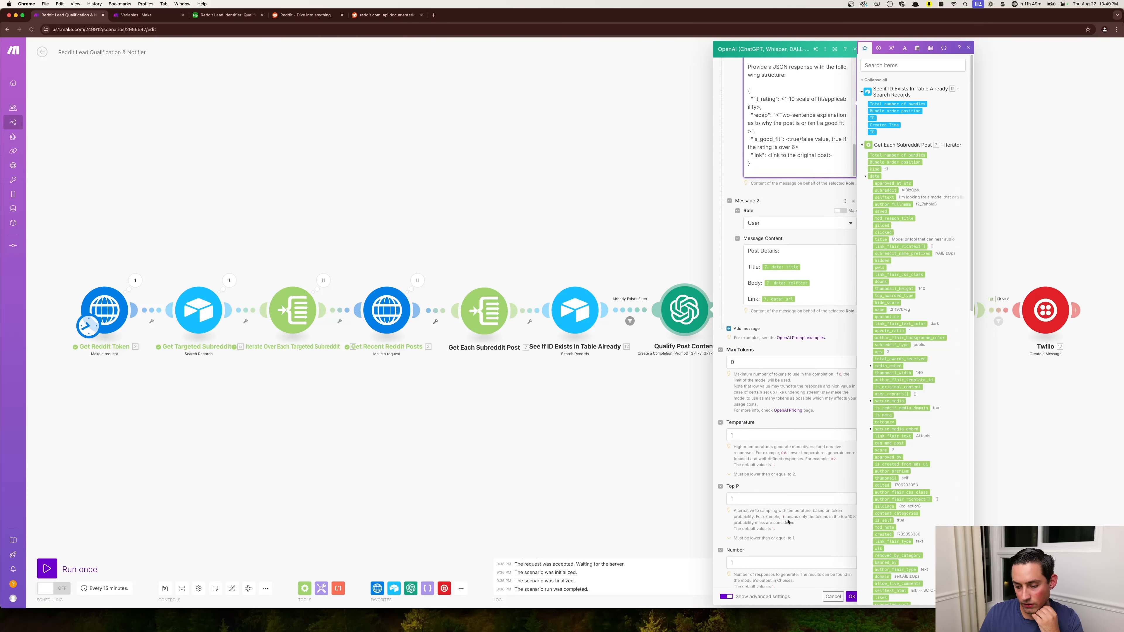
scroll(775, 453, "down", 6)
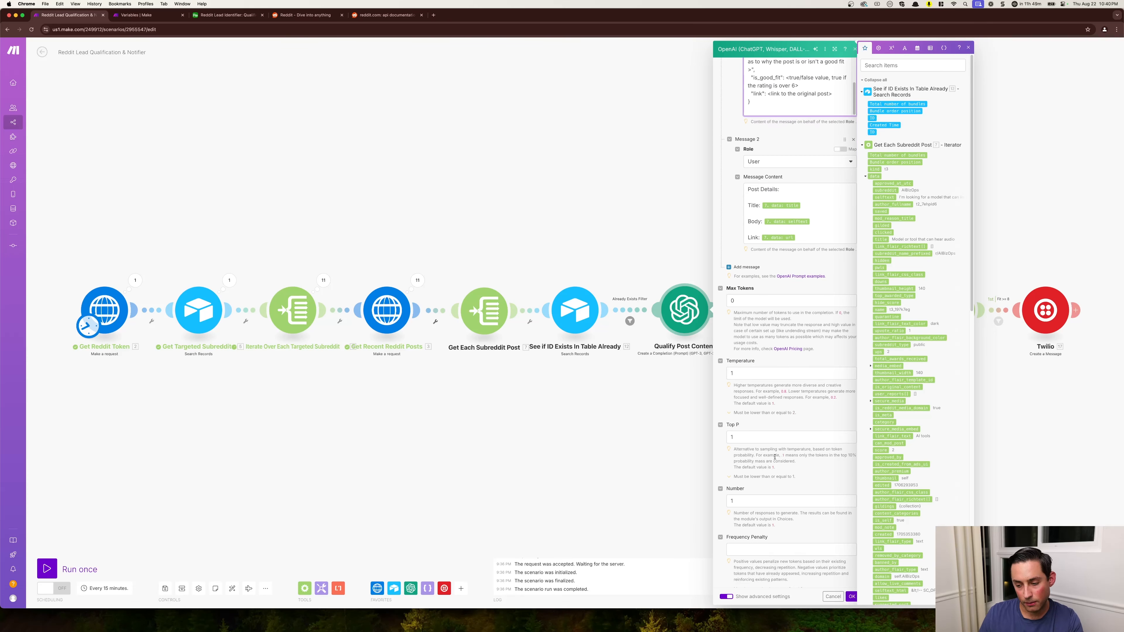
scroll(782, 486, "down", 7)
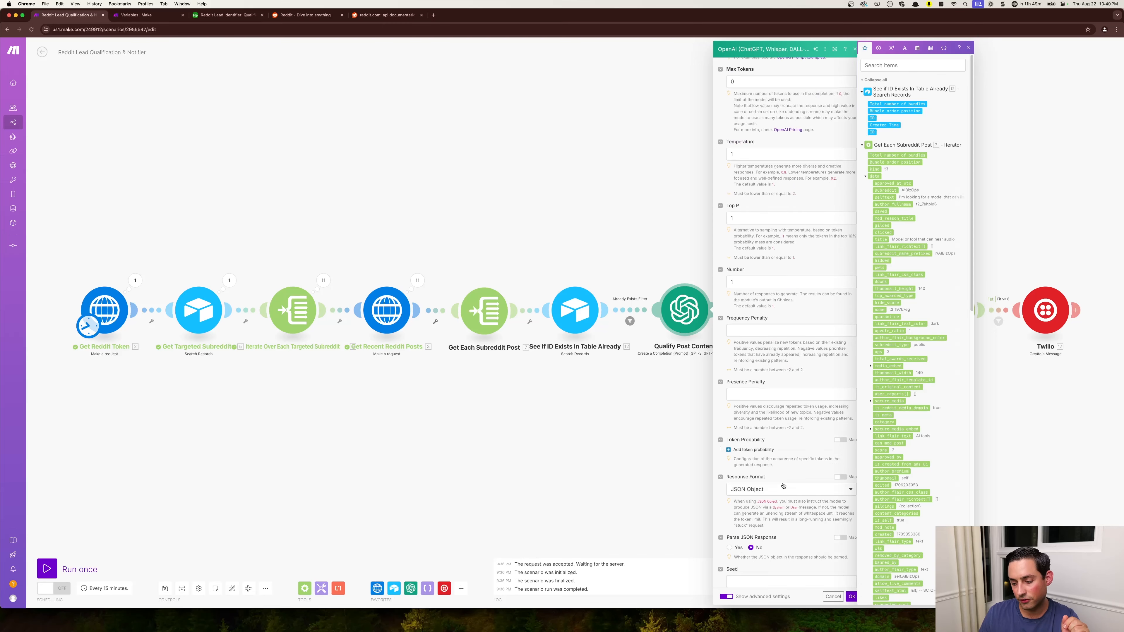
scroll(796, 522, "down", 3)
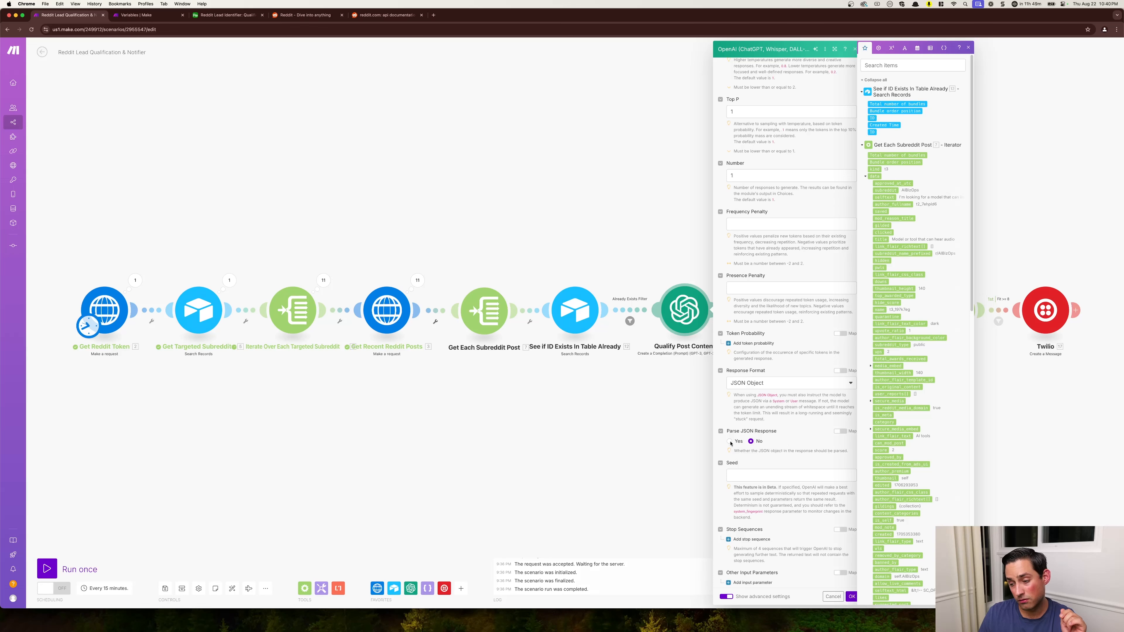
scroll(743, 458, "down", 1)
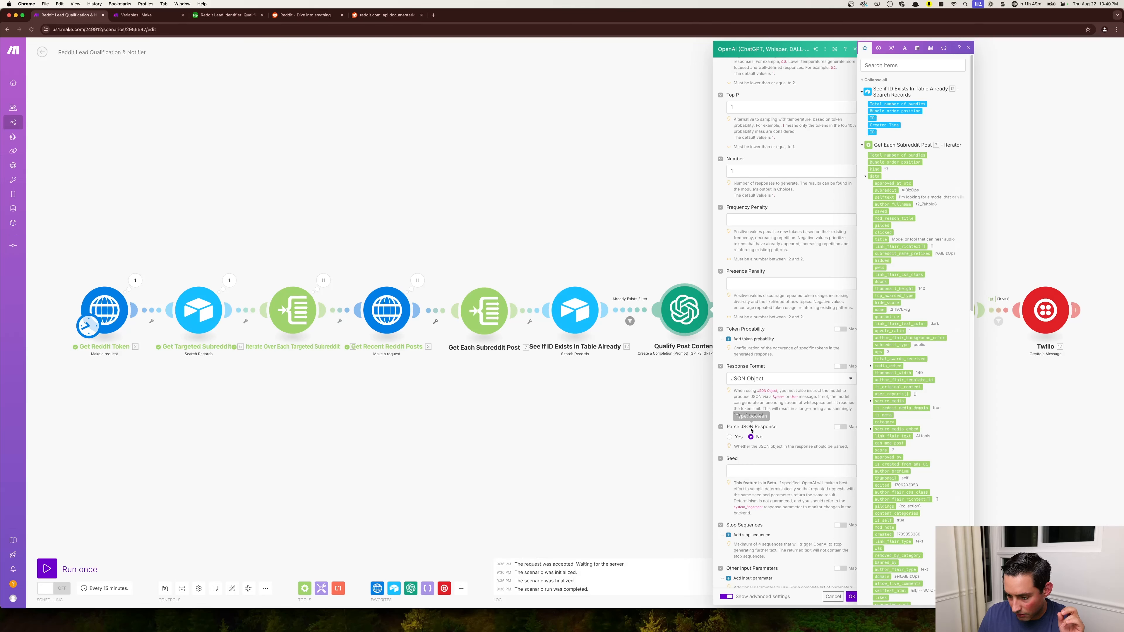
scroll(776, 449, "down", 1)
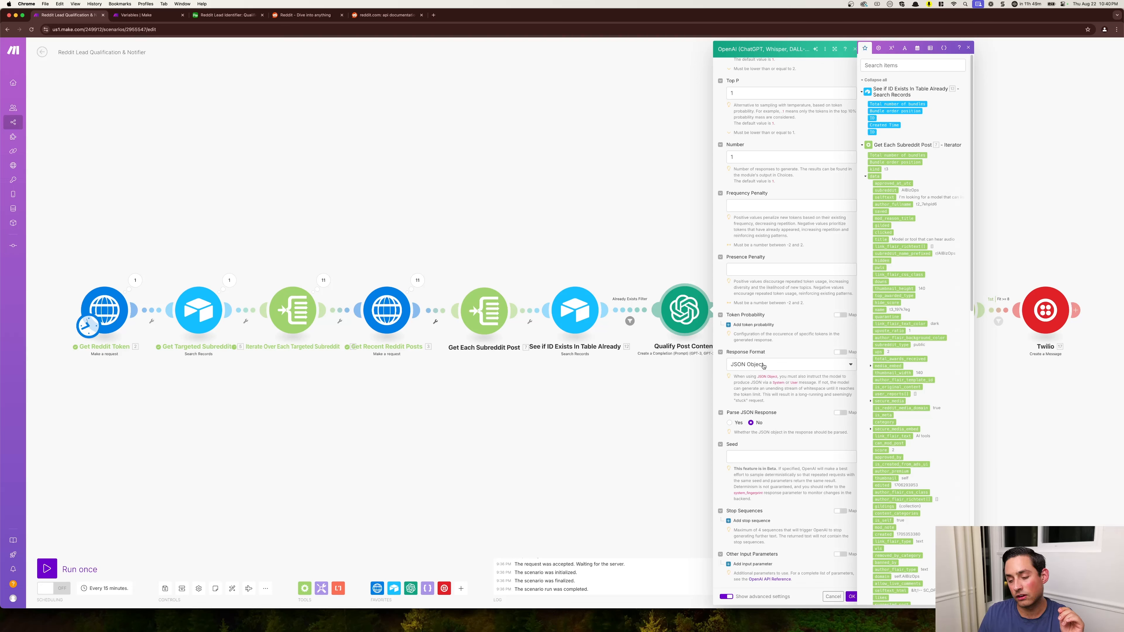
left_click(644, 400)
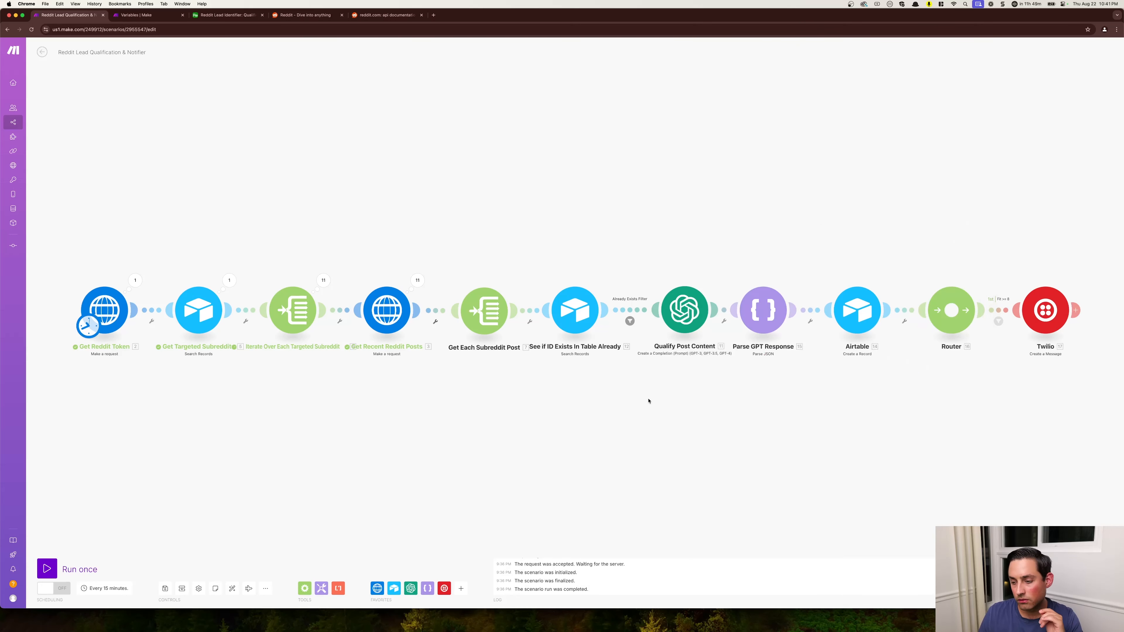
- Inspect the JSON string mapping of the Parse GPT Response module and close its settings
left_click(755, 320)
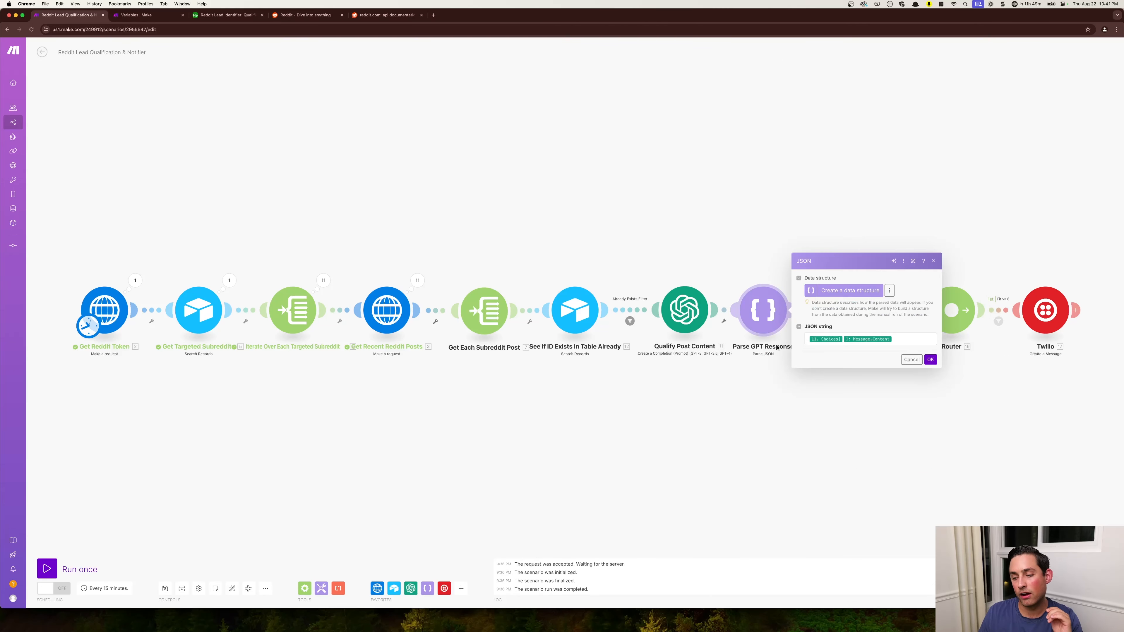
left_click(820, 409)
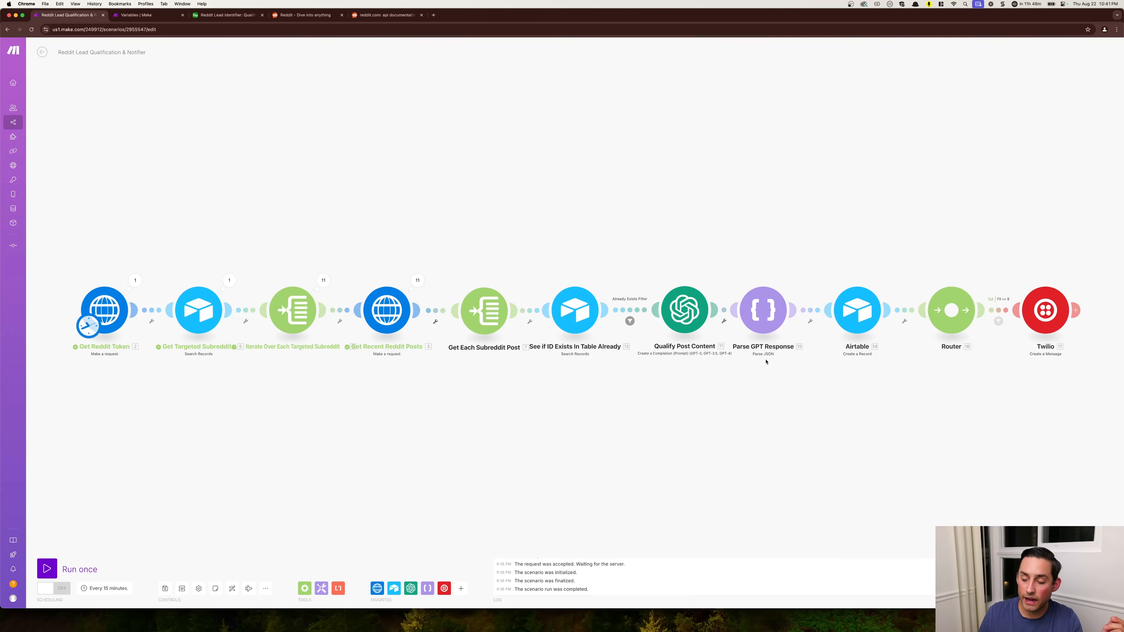
left_click(758, 325)
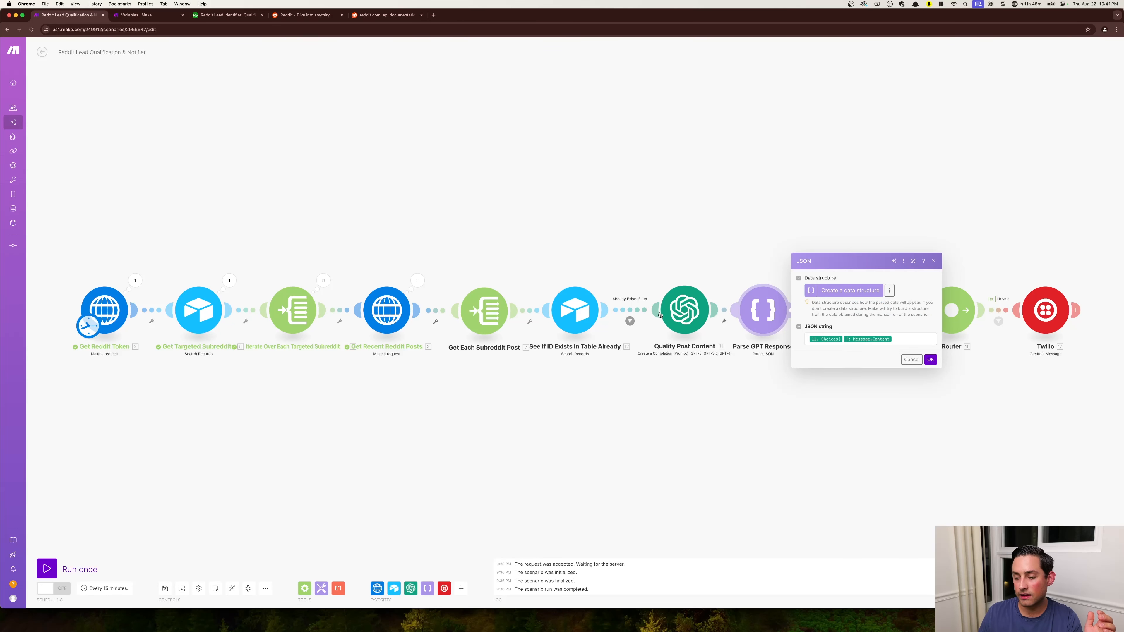
left_click(840, 382)
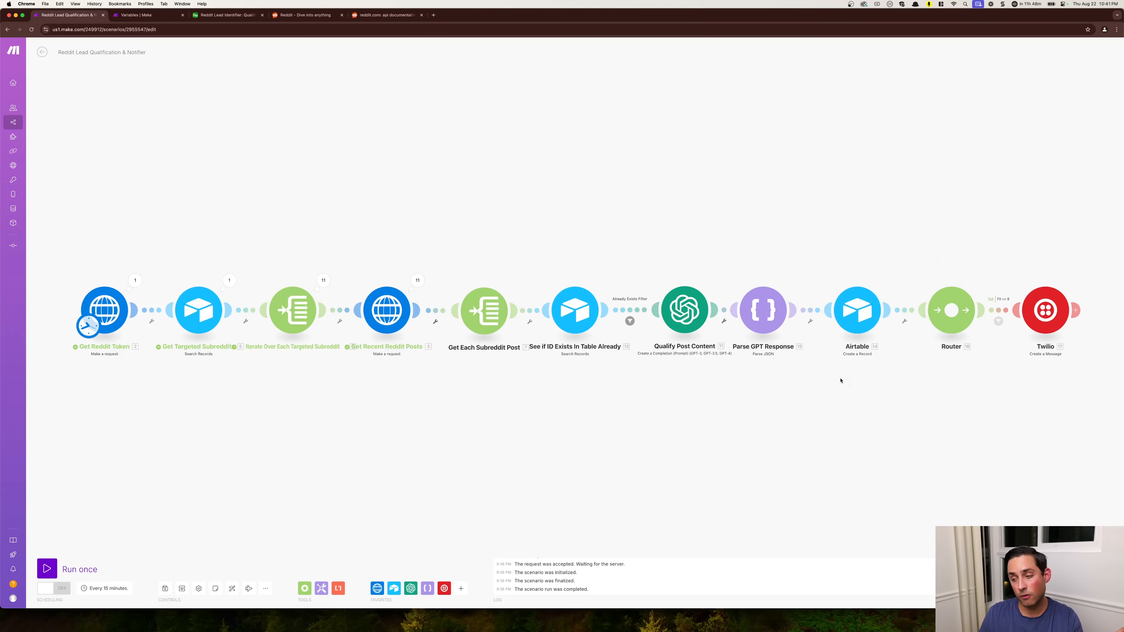
- Open the Airtable Create a Record module and check its ID and Subreddit mappings against the Get Each Subreddit Post data
left_click(845, 318)
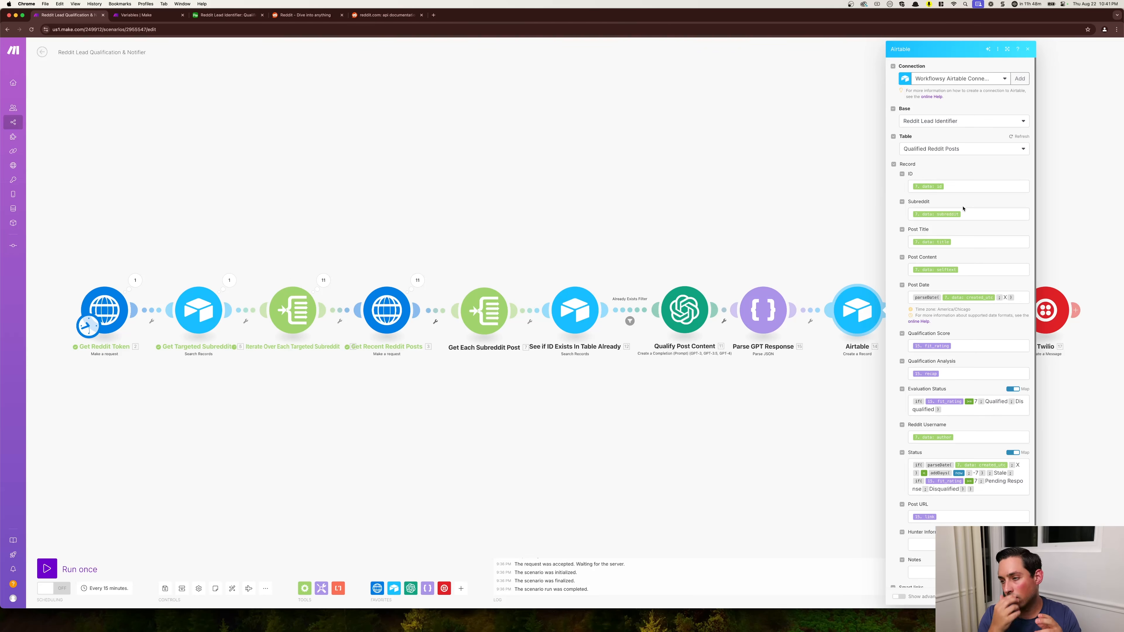
left_click(962, 188)
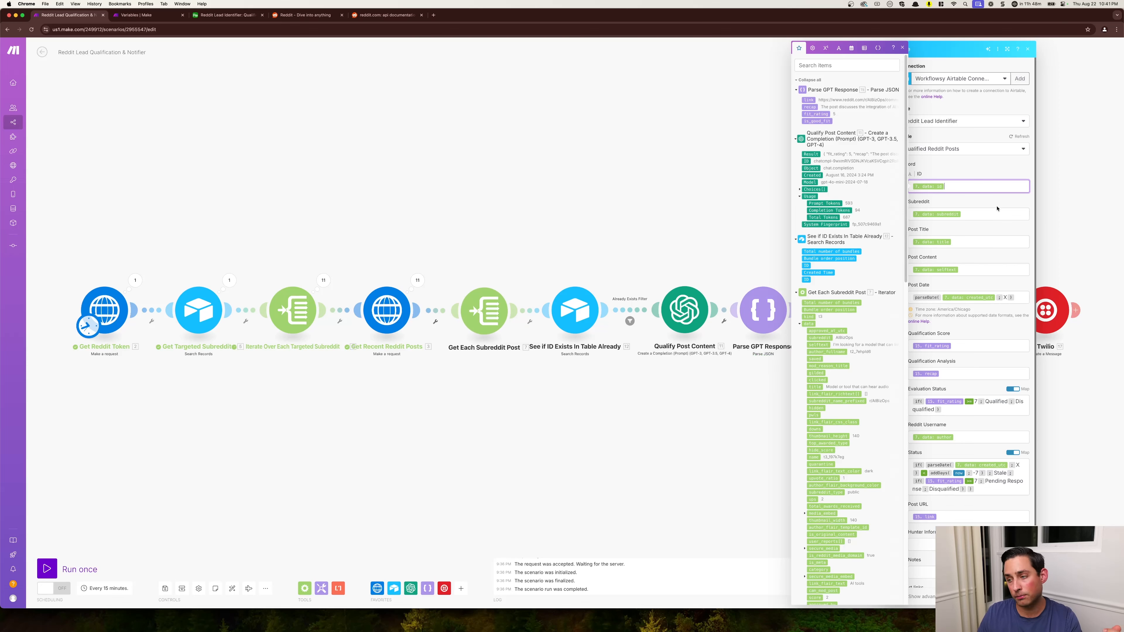
left_click(987, 216)
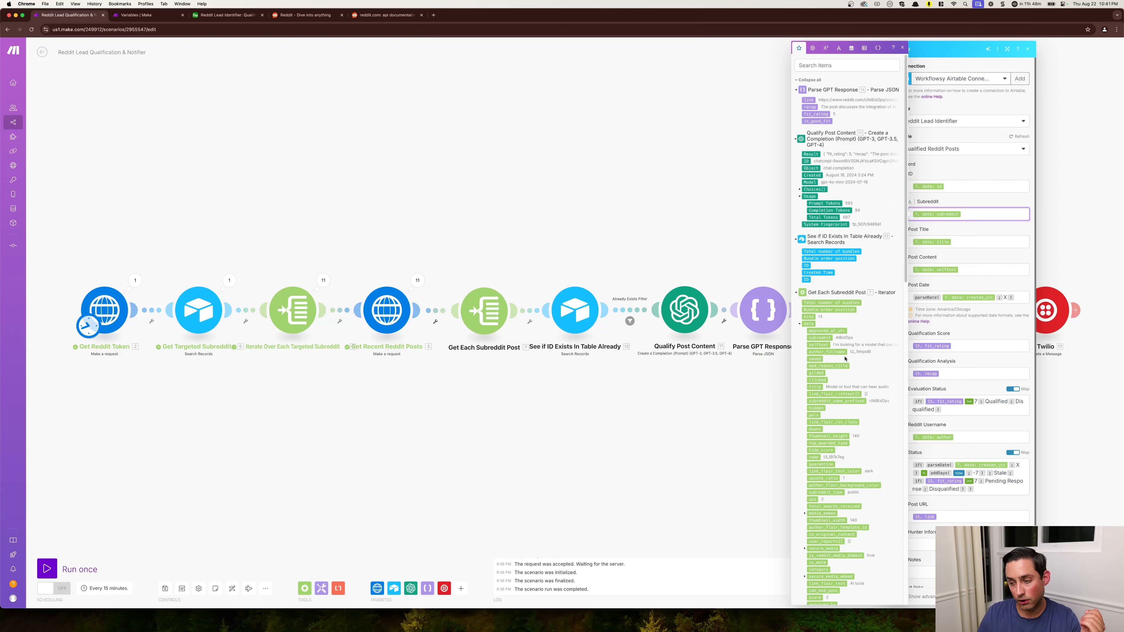
scroll(844, 358, "down", 2)
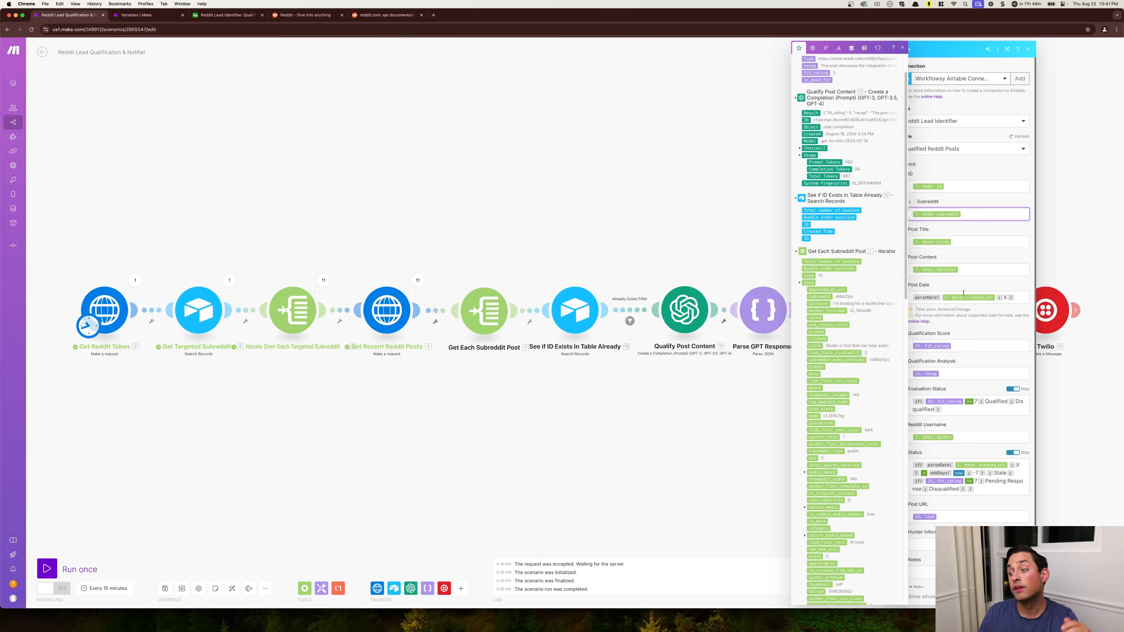
left_click(986, 321)
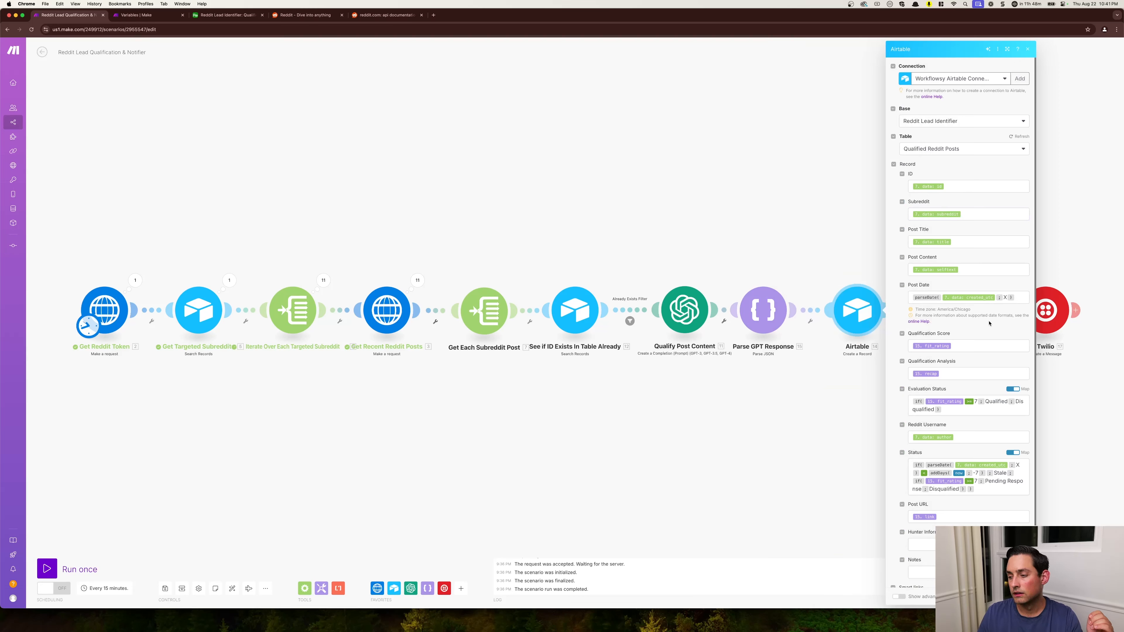
- Examine the Post Date parseDate formula and the qualification field mappings, and close the Airtable module's settings
scroll(989, 323, "down", 1)
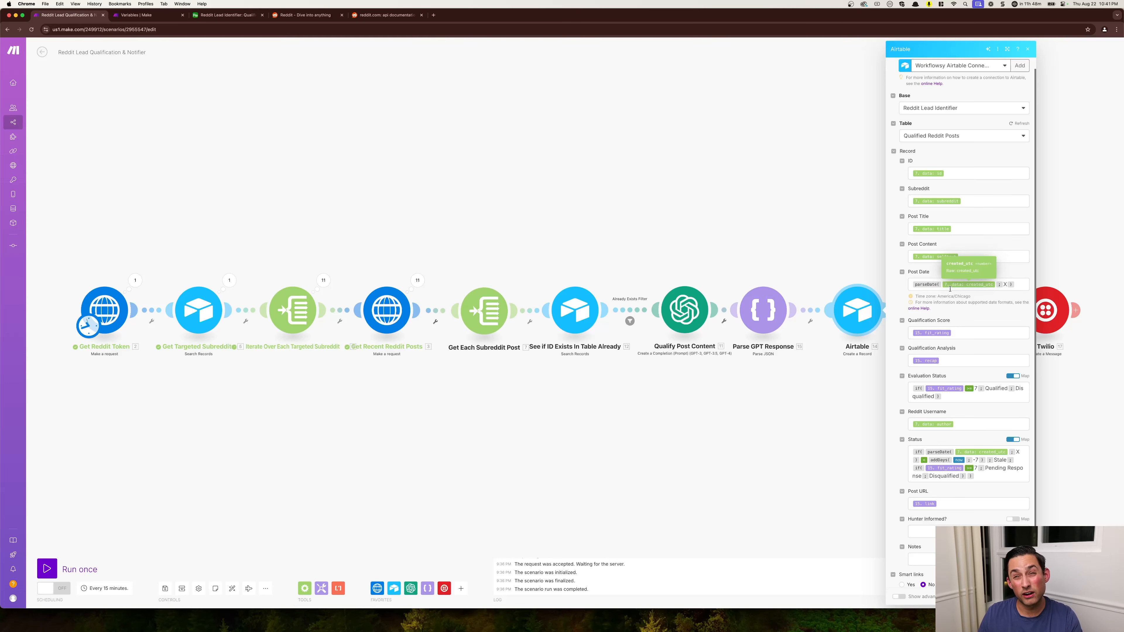
left_click(1027, 284)
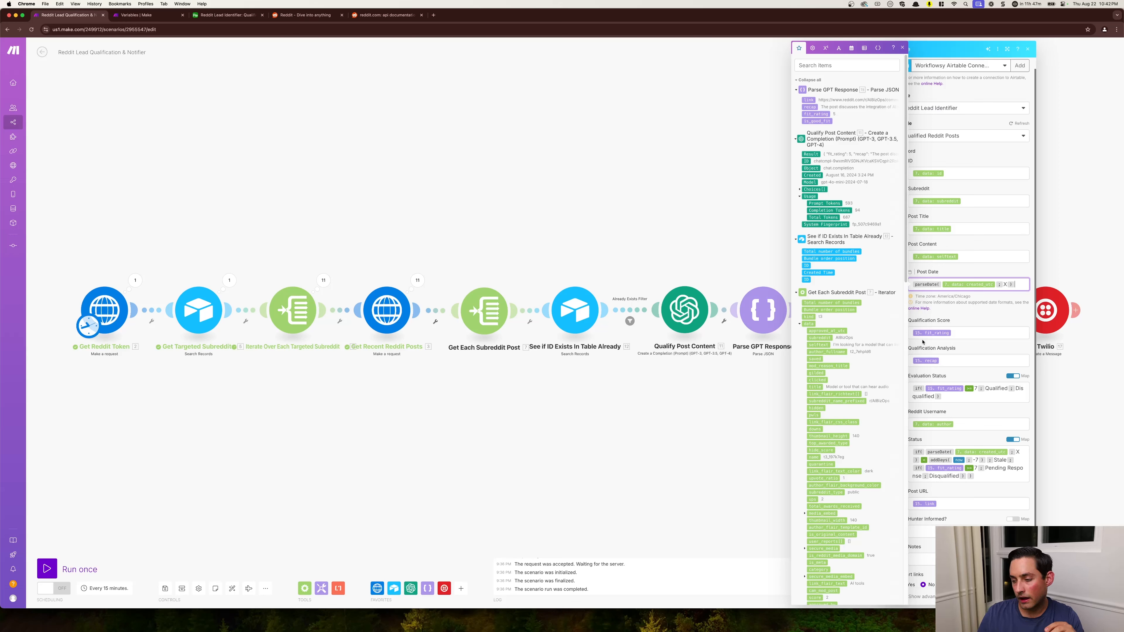
scroll(946, 358, "down", 2)
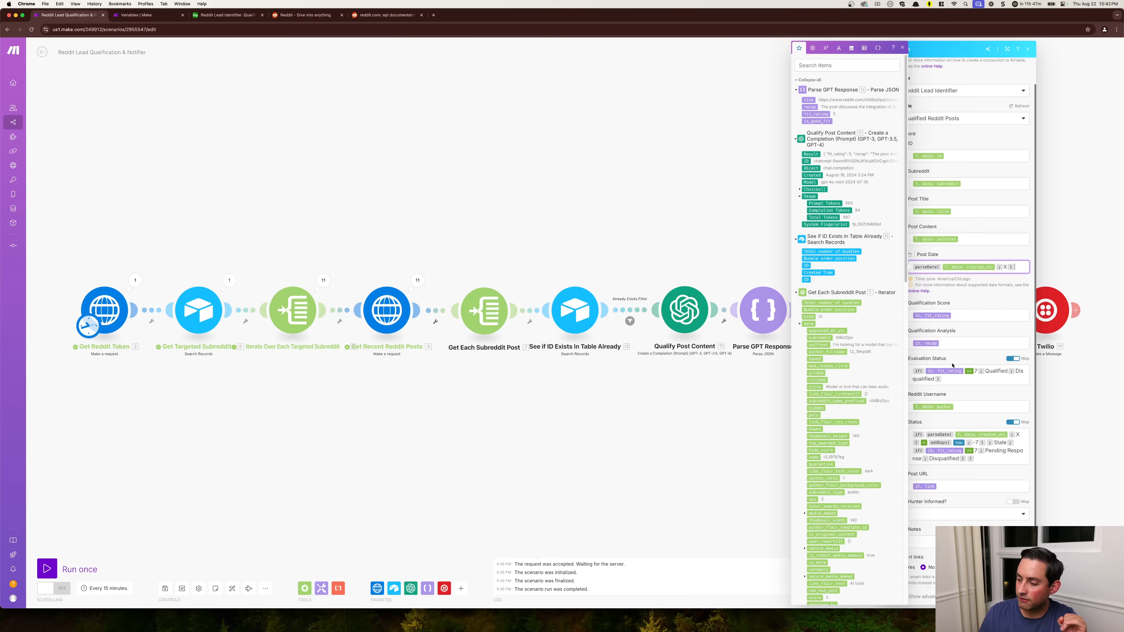
scroll(952, 364, "down", 2)
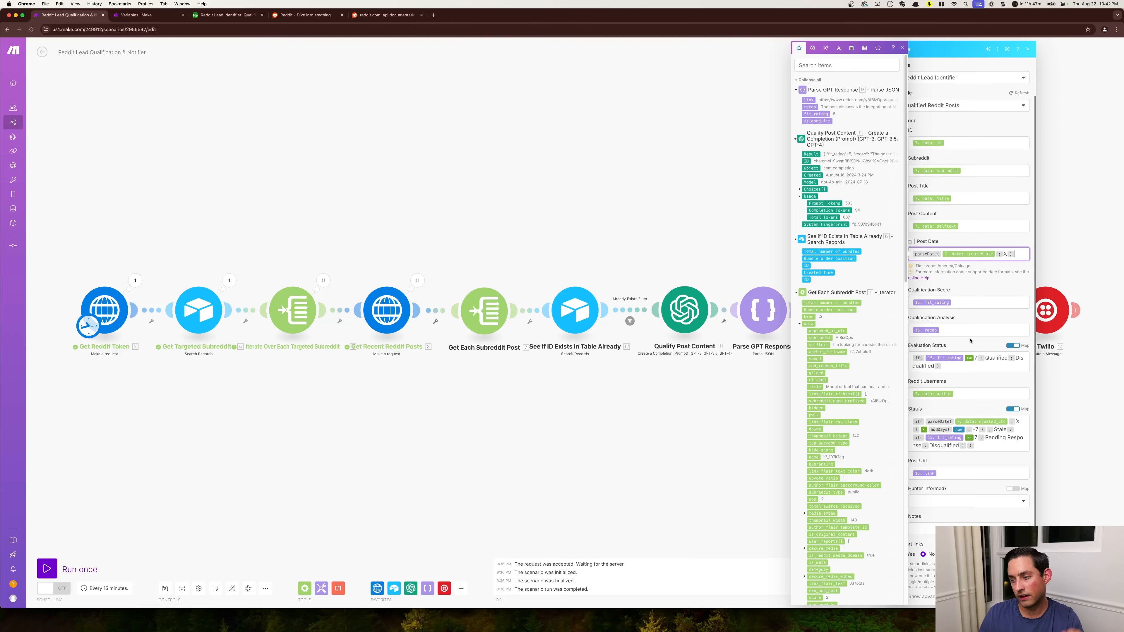
left_click(659, 416)
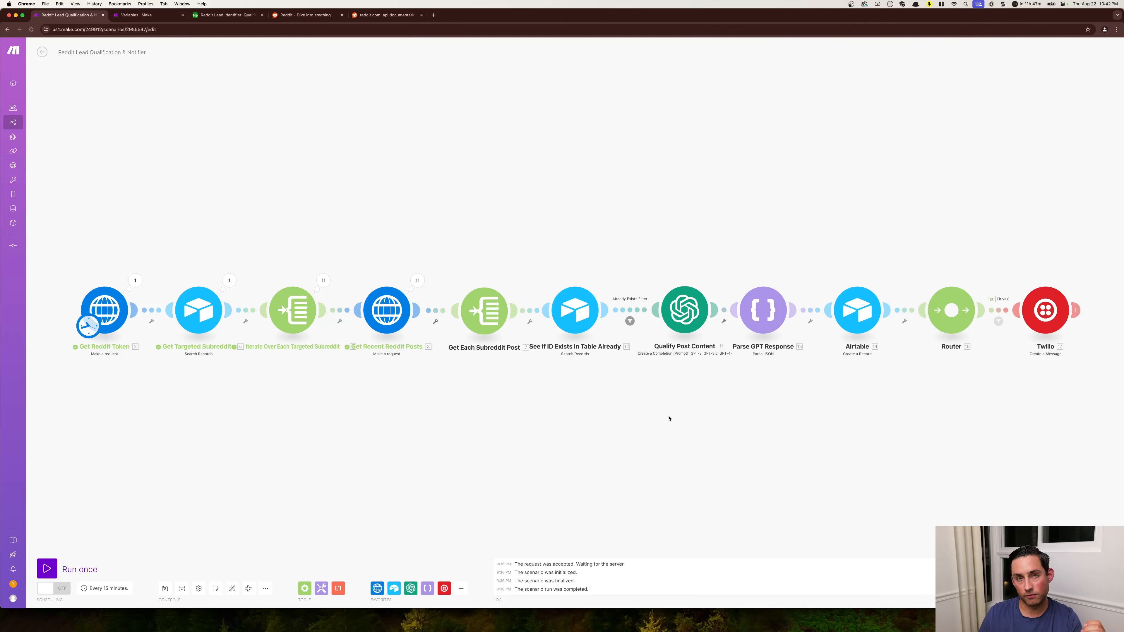
- Review the JSON response structure and the user message's title, body and link in Qualify Post Content, and close its settings
left_click(701, 321)
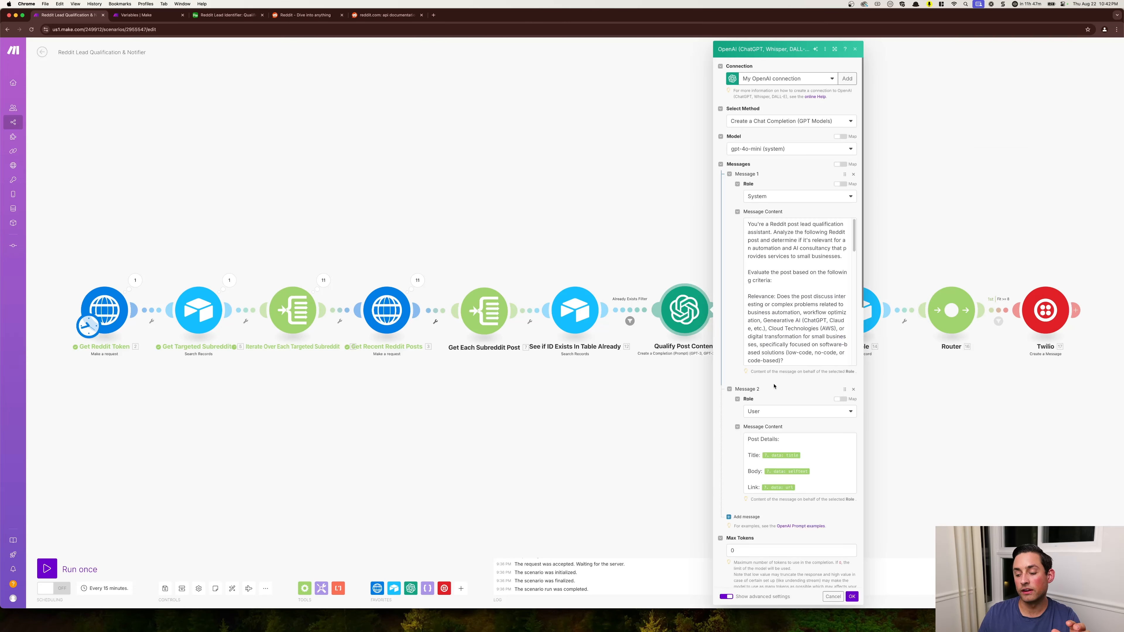
scroll(767, 342, "down", 2)
scroll(768, 342, "down", 10)
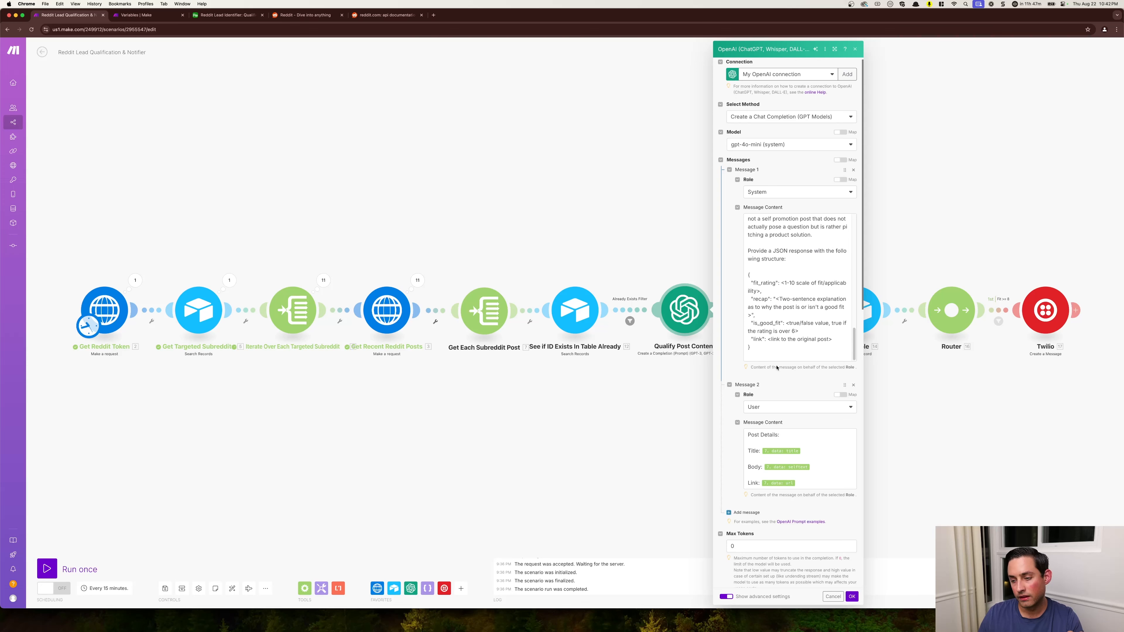
left_click(797, 348)
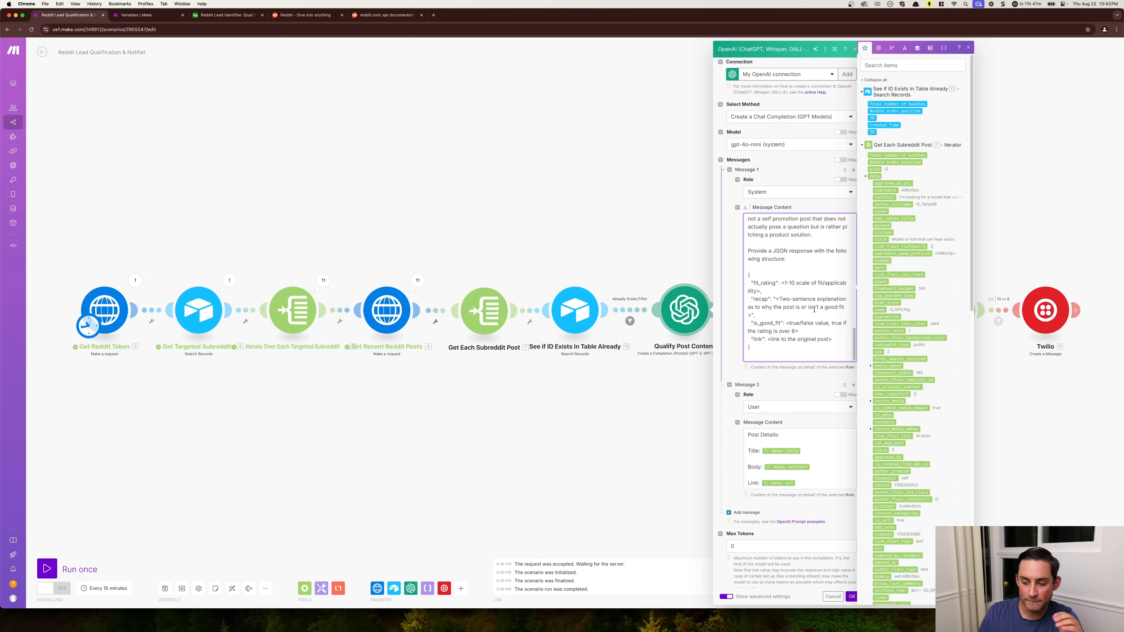
left_click(784, 435)
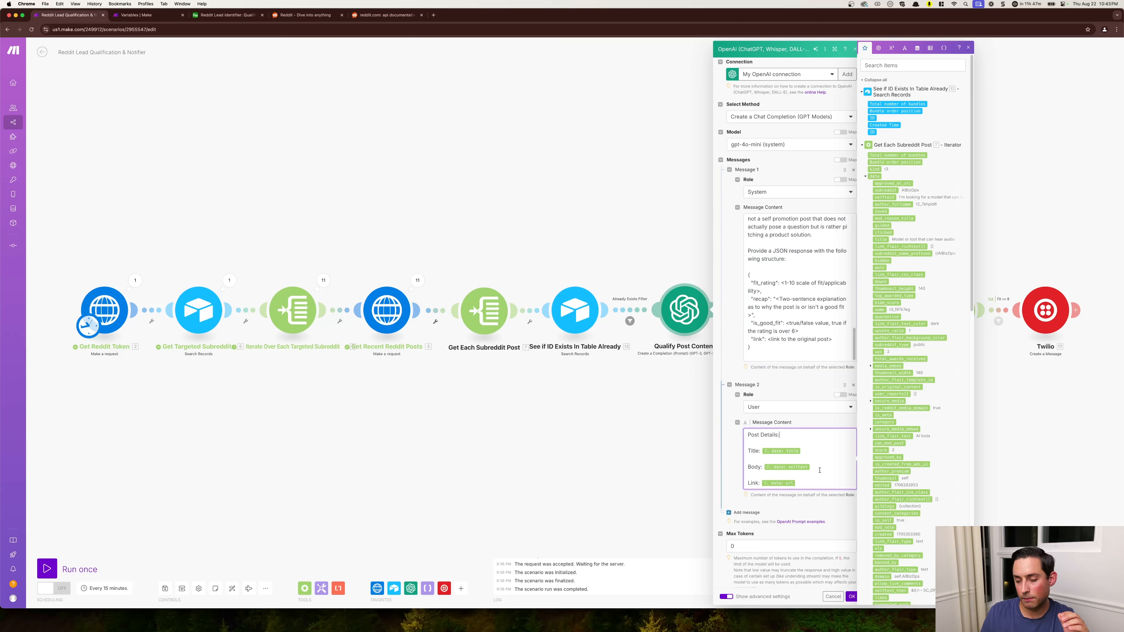
left_click(819, 482)
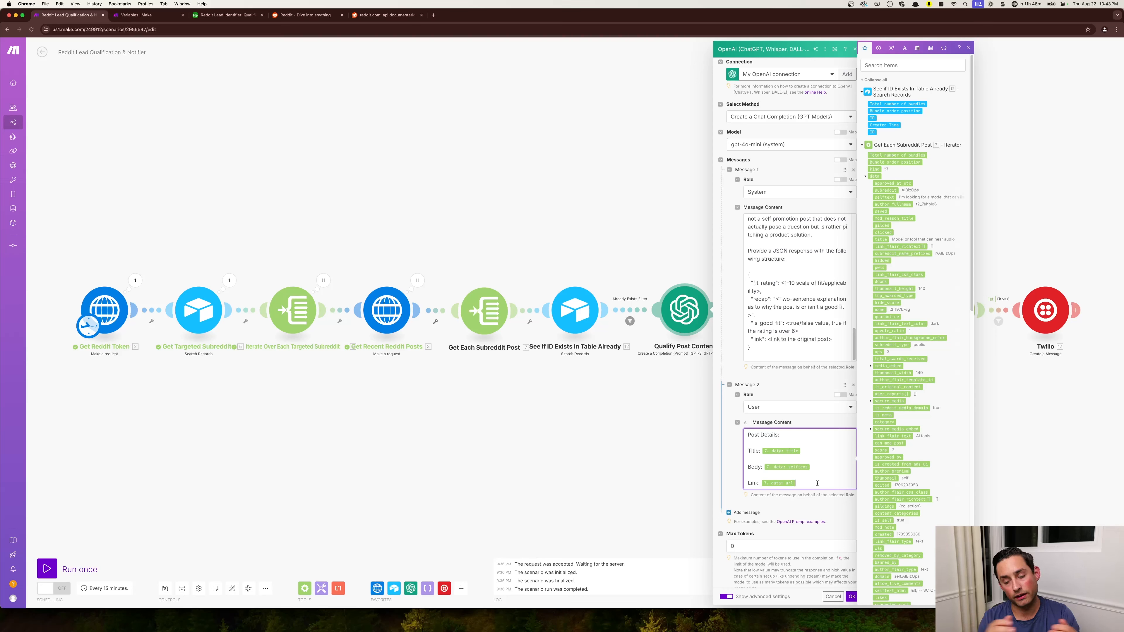
left_click(567, 462)
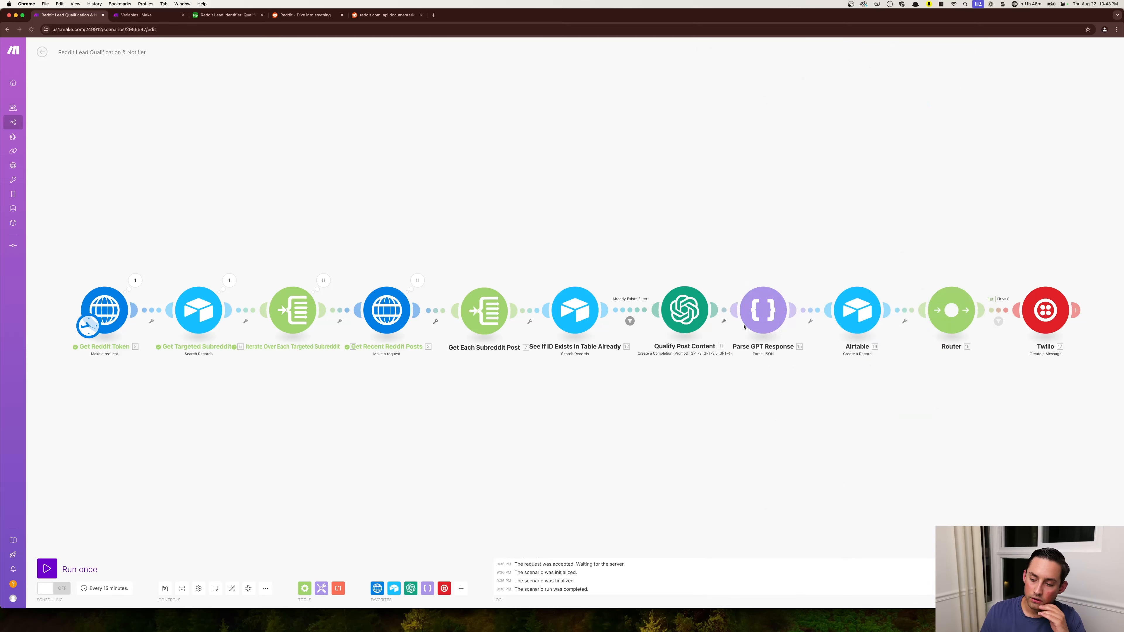
- Examine the Evaluation Status and Status conditional formulas in the Airtable Create a Record module and close its settings
left_click(852, 319)
scroll(962, 414, "down", 3)
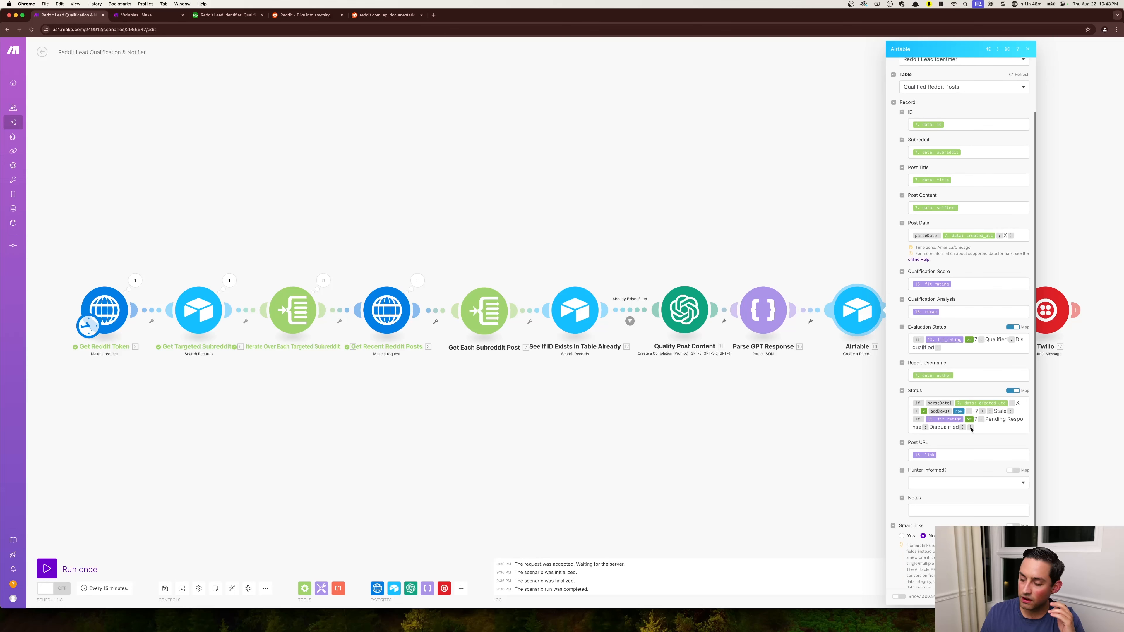
left_click(953, 349)
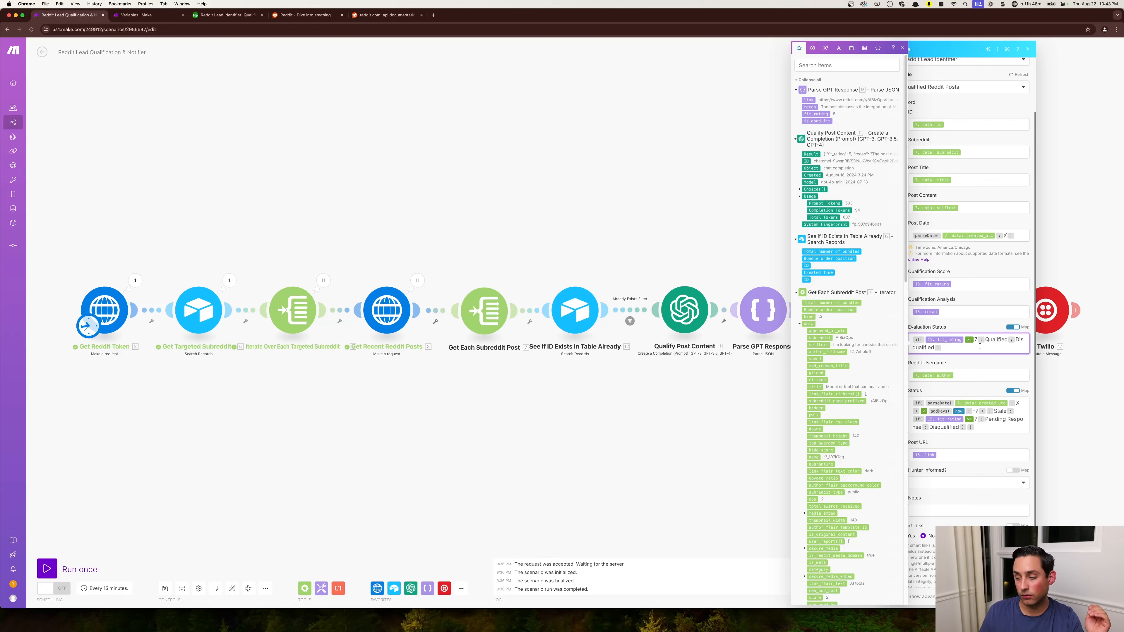
left_click(997, 341)
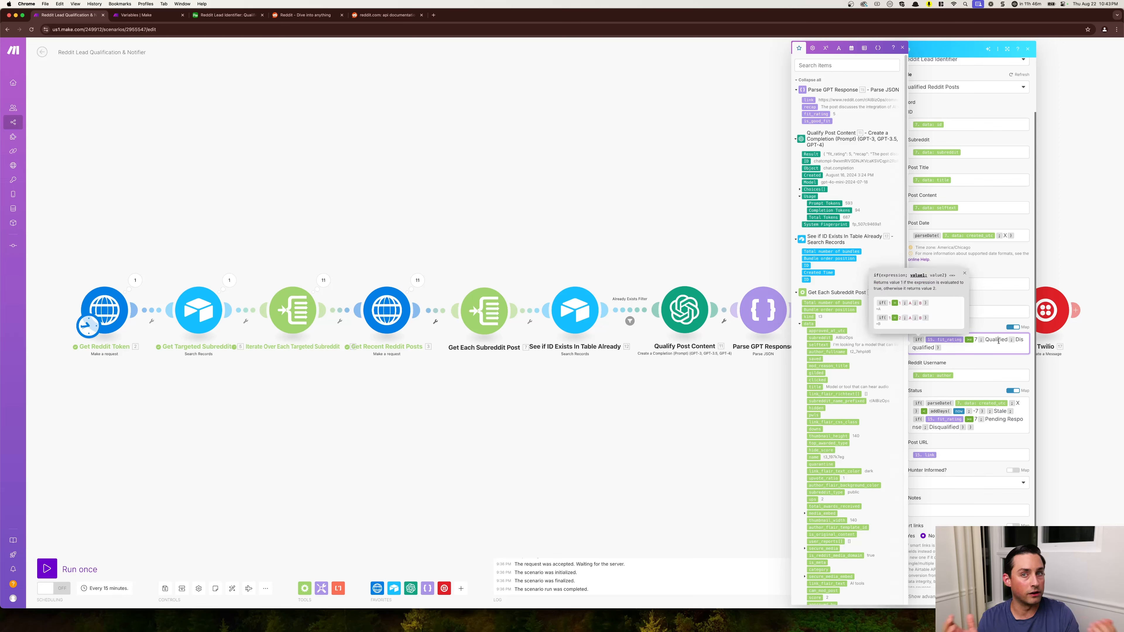
left_click(990, 327)
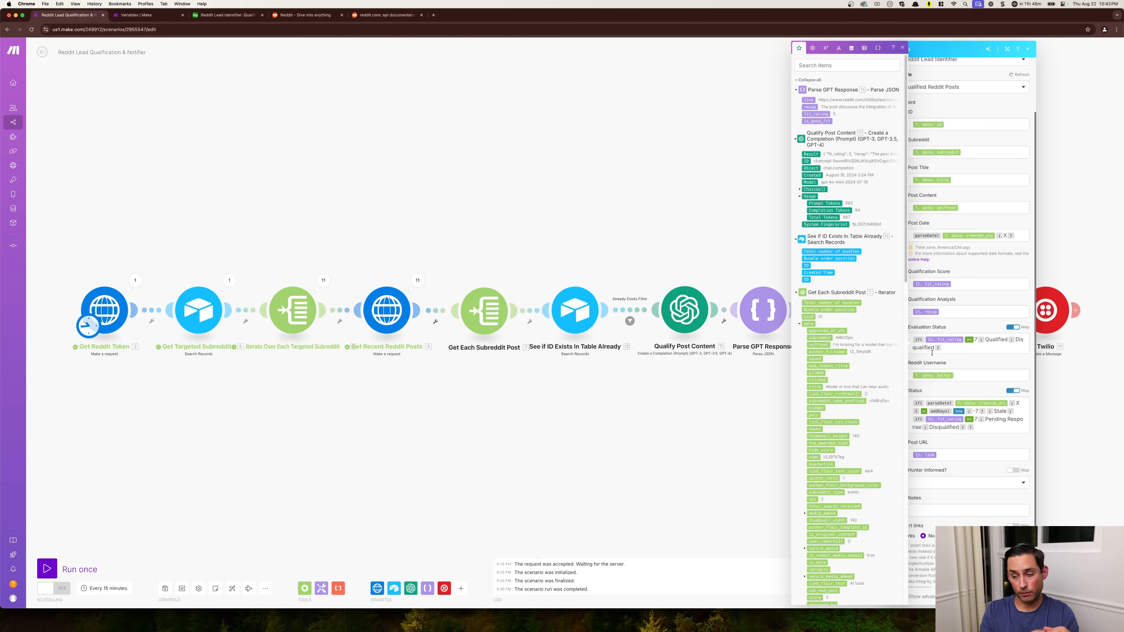
left_click(988, 432)
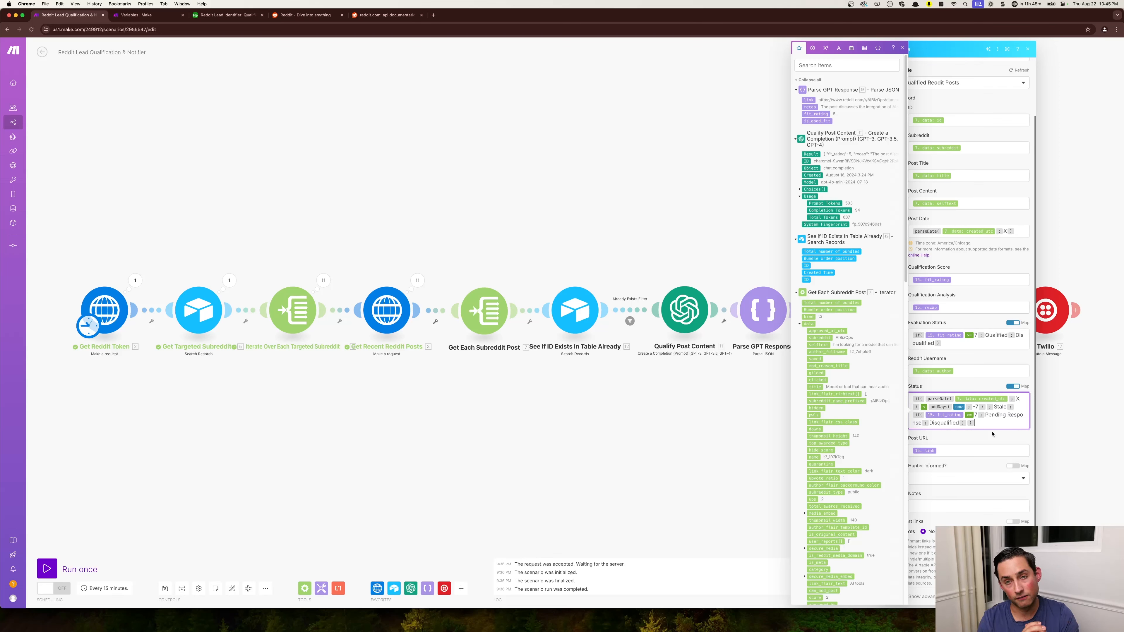
left_click(987, 436)
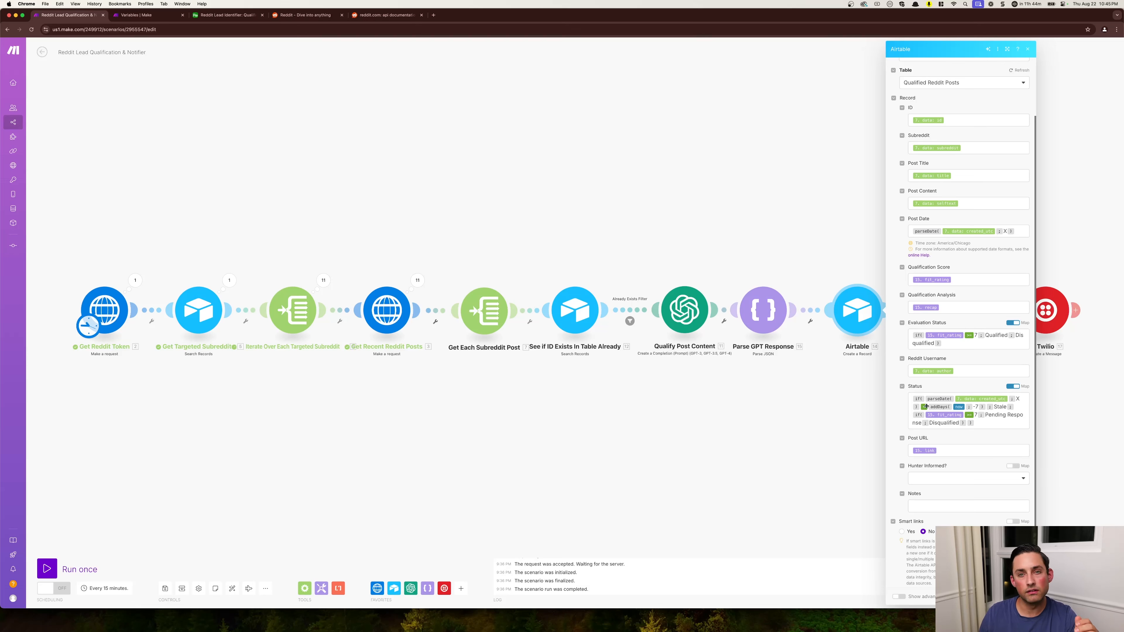
left_click(849, 423)
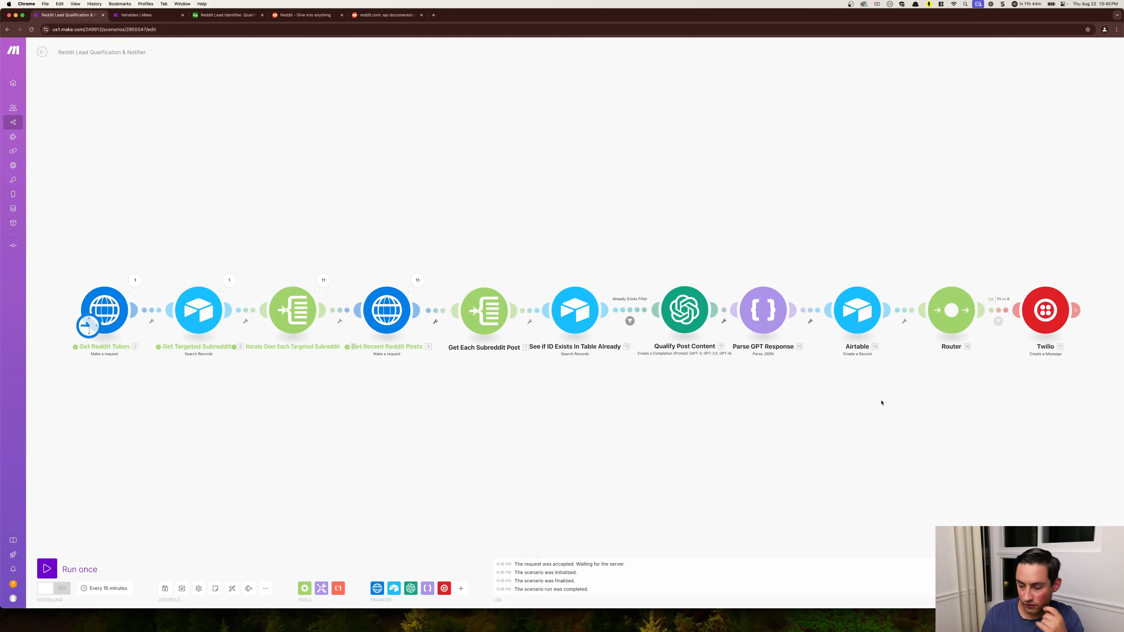
- Inspect the Twilio module's message settings and body text, and close them without changes
left_click_drag(936, 396, 854, 383)
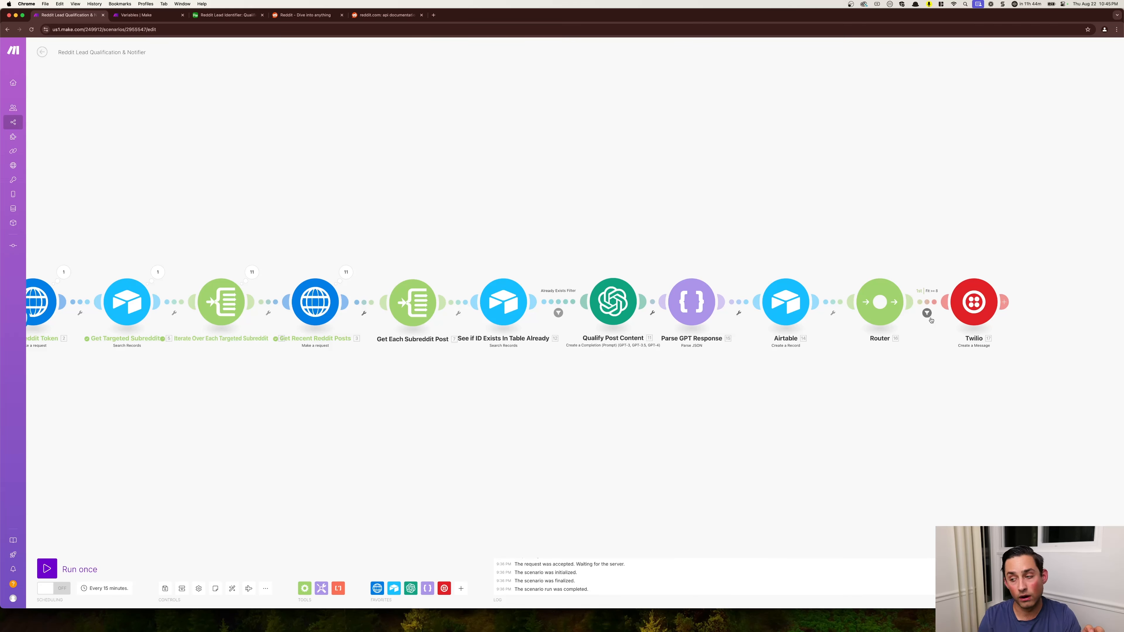
left_click(1004, 302)
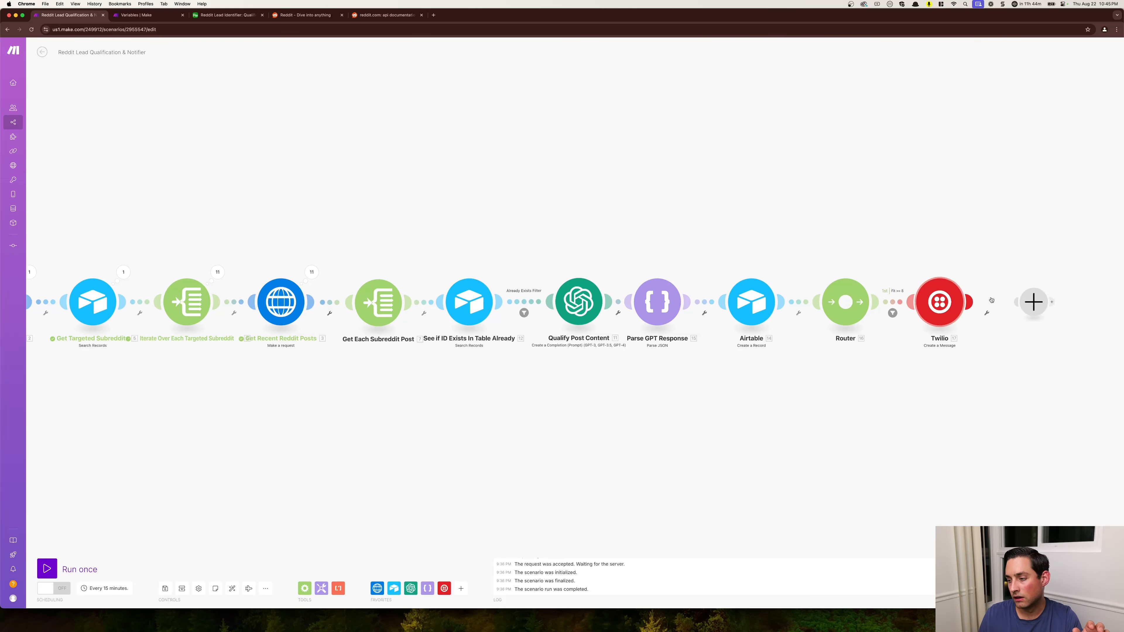
left_click(1002, 385)
left_click(892, 302)
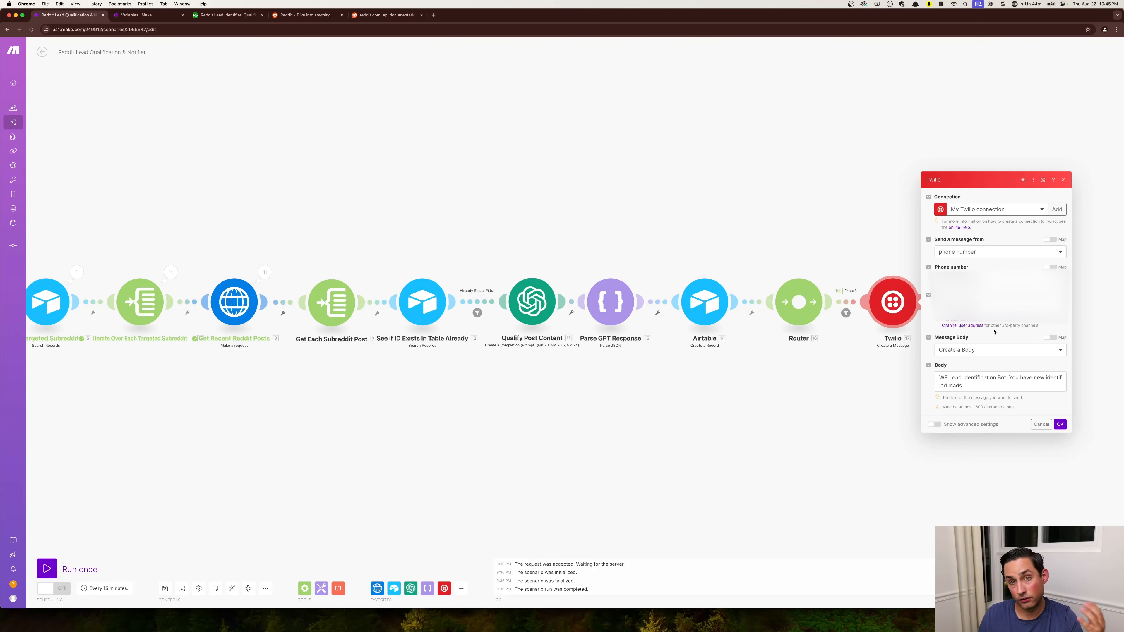
left_click(974, 390)
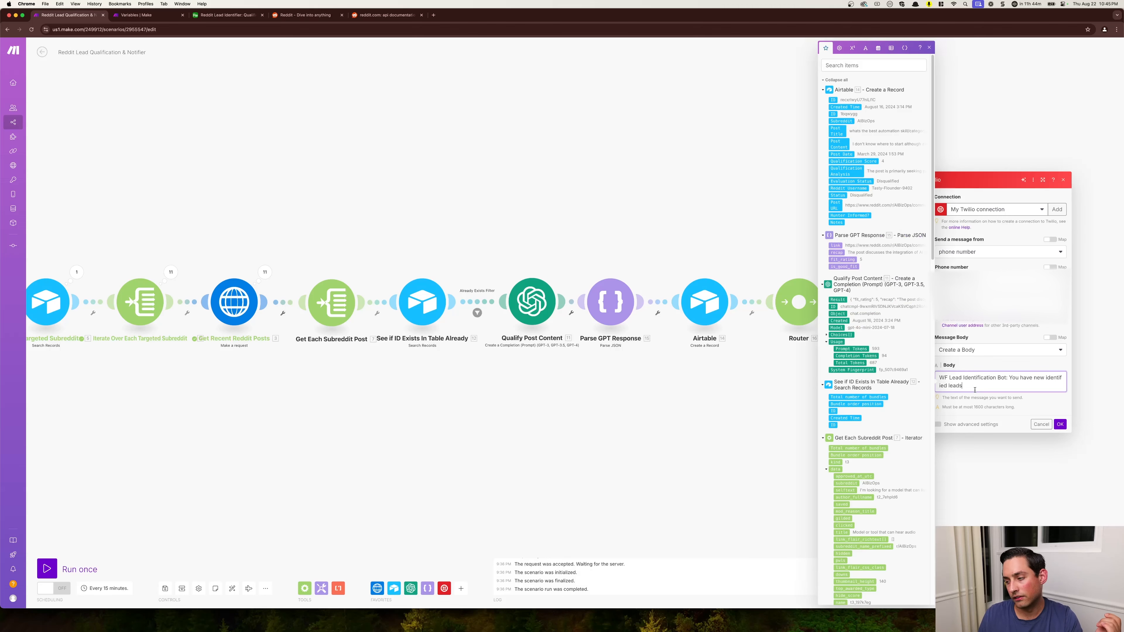
left_click(1089, 388)
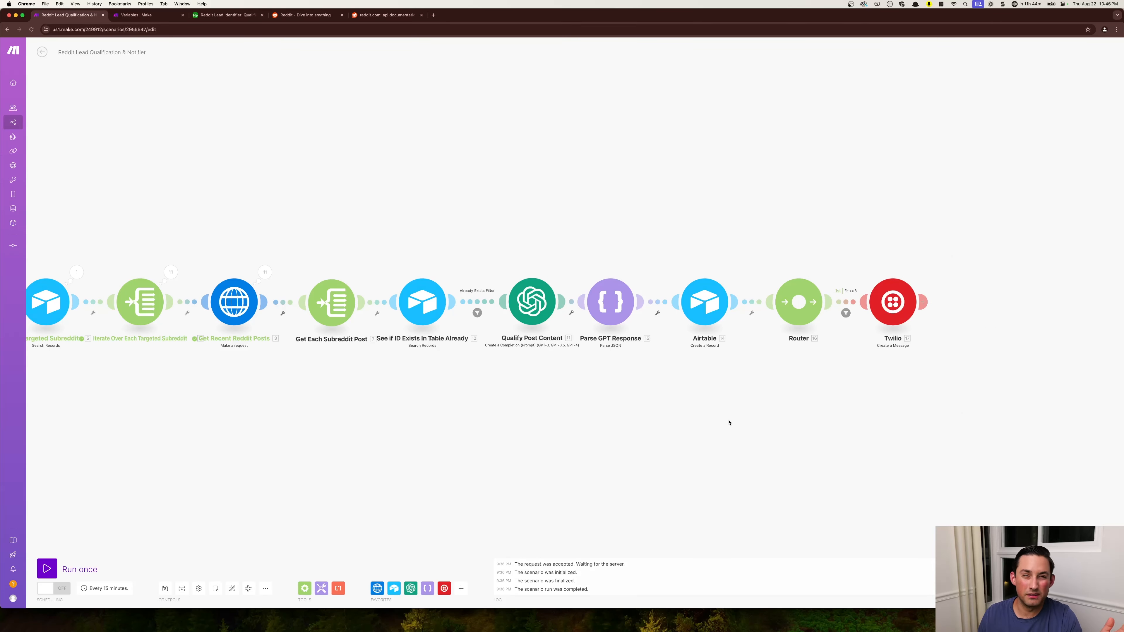
- Run the whole Reddit Lead Qualification & Notifier scenario once
left_click_drag(651, 434, 680, 434)
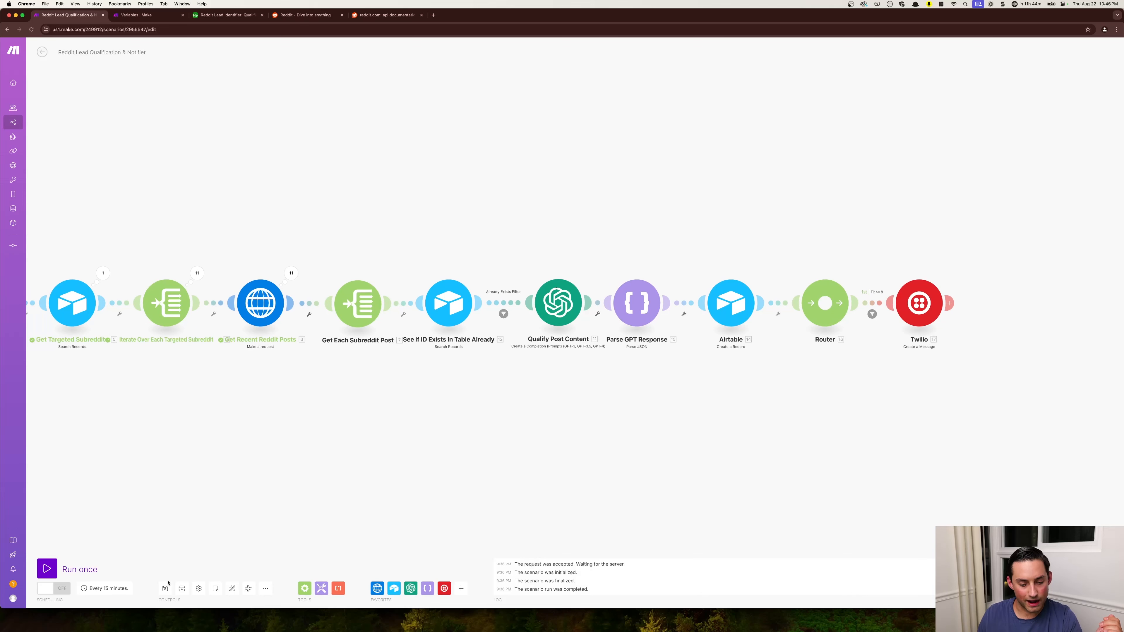
left_click_drag(181, 494, 302, 499)
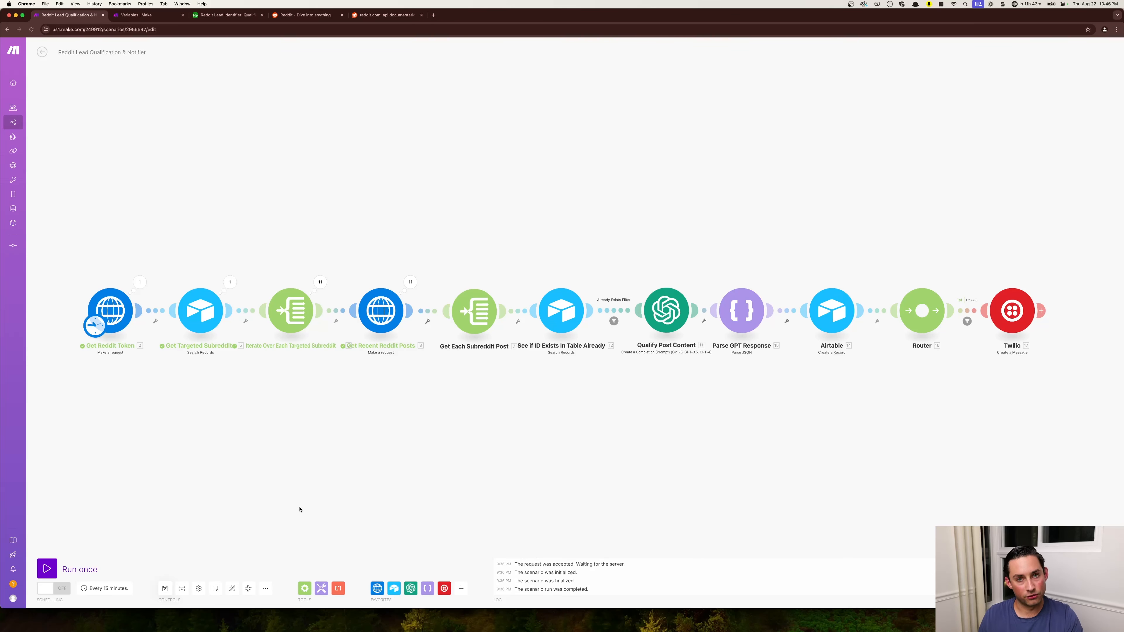
left_click(47, 568)
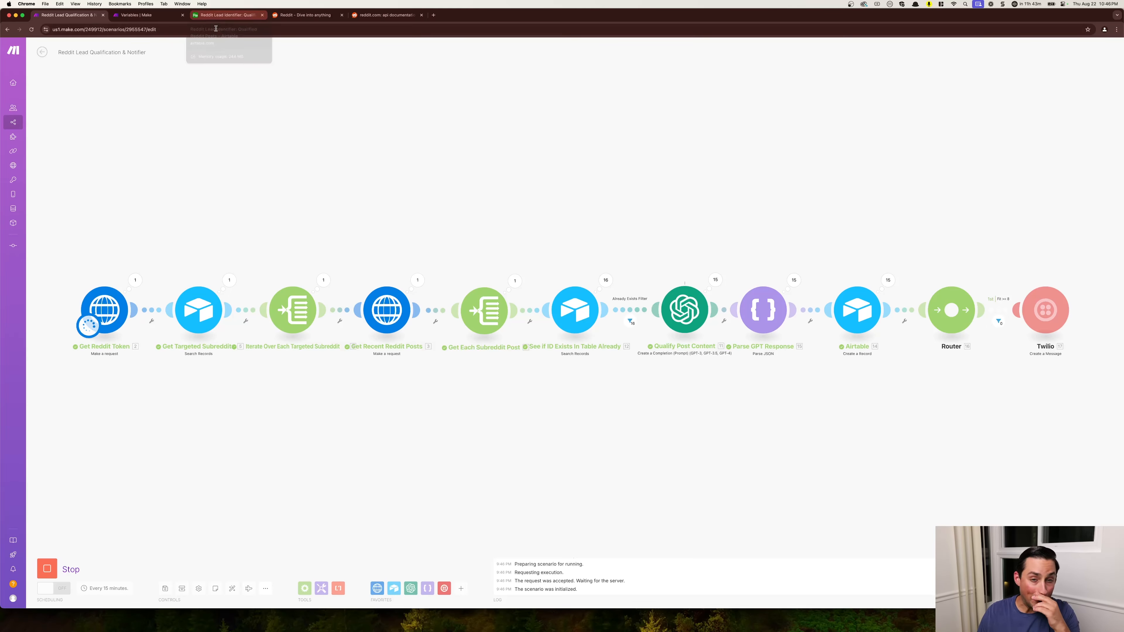
- Switch to Airtable, look through the Qualified Reddit Posts records in the grid, and open the Pending Responses view
left_click(227, 15)
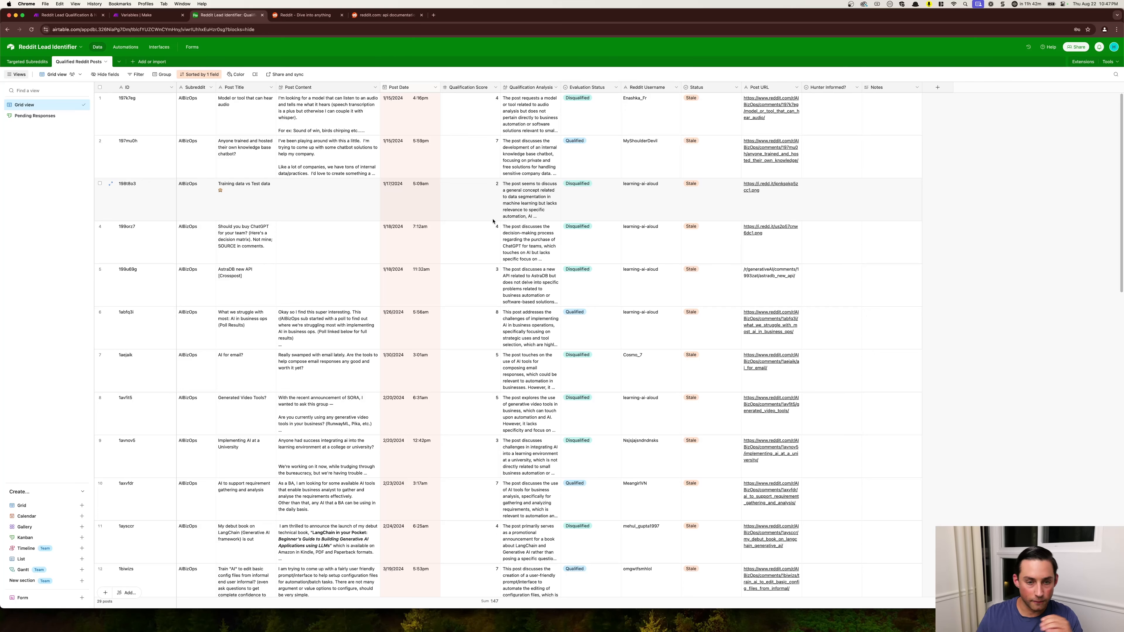
scroll(233, 577, "down", 10)
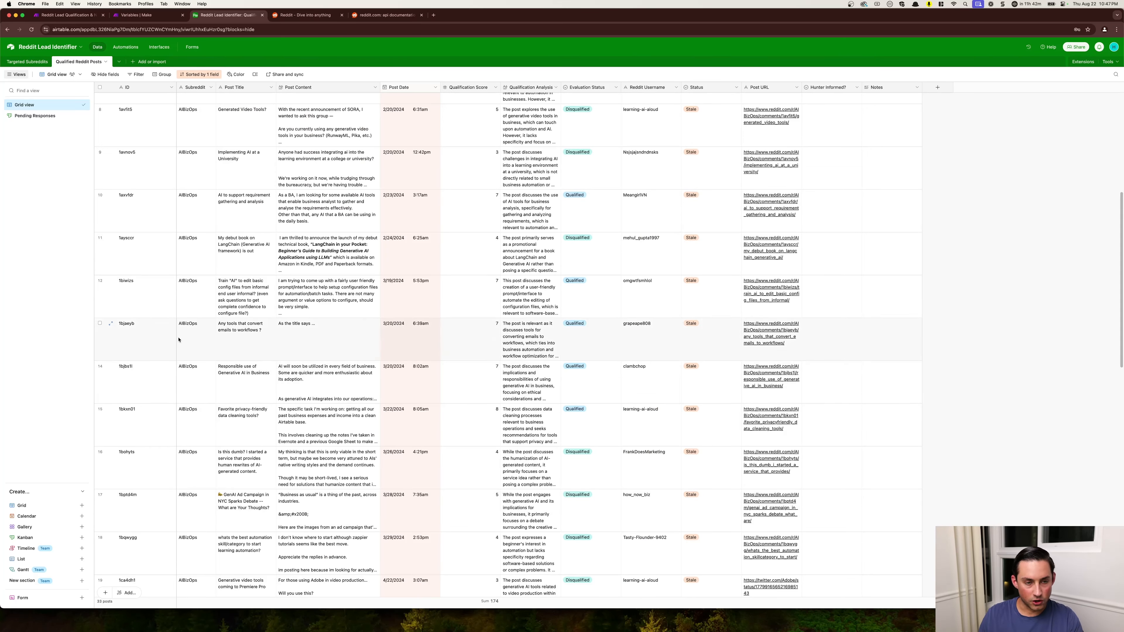
scroll(352, 341, "up", 10)
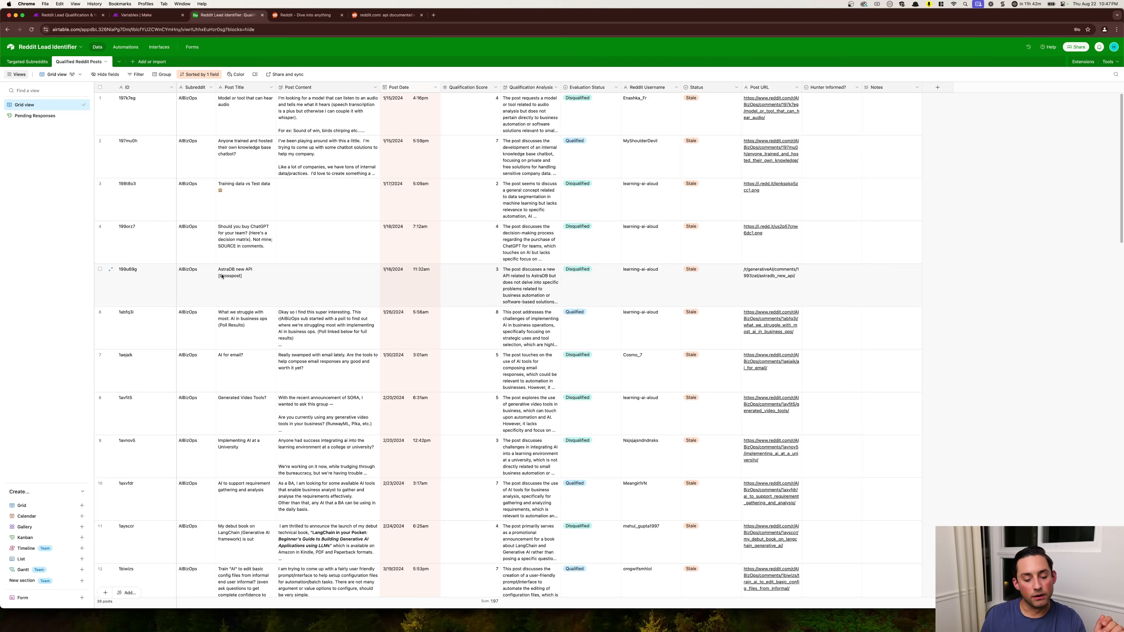
left_click(36, 117)
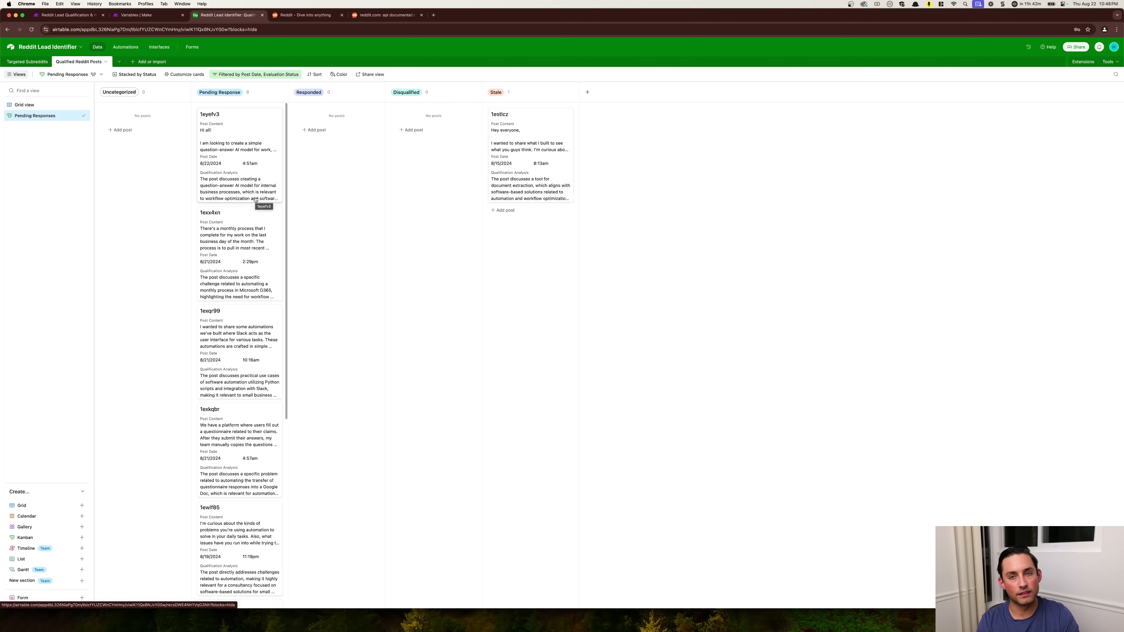
- Examine the 1eyefv3 post record's content, analysis and status fields, check its Reddit link without leaving Airtable, and close the record
left_click(239, 155)
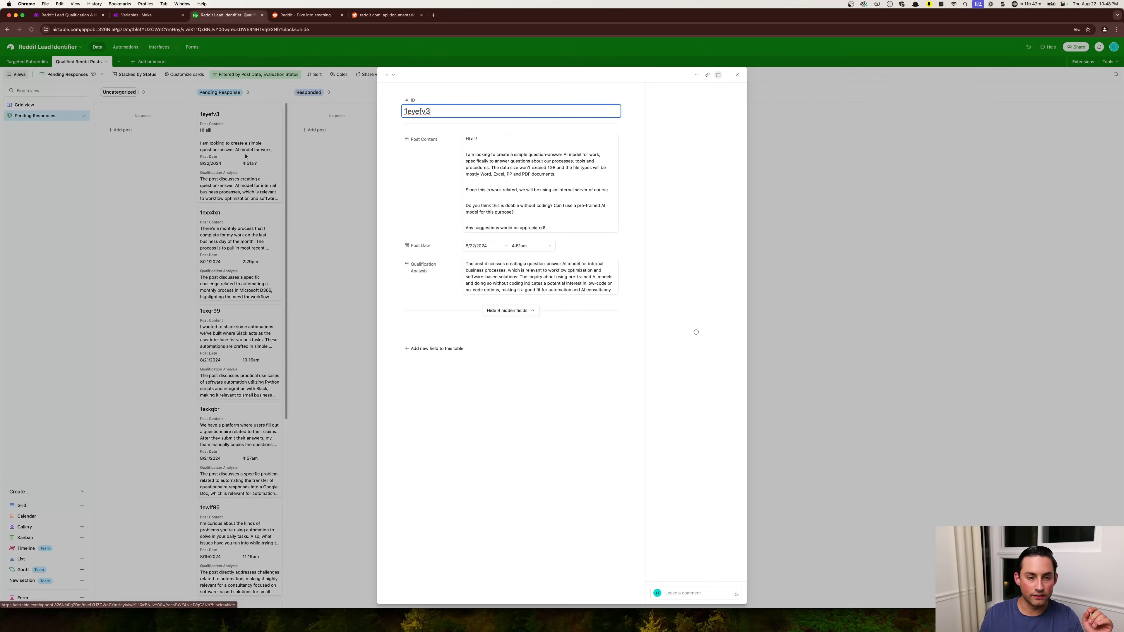
left_click(505, 189)
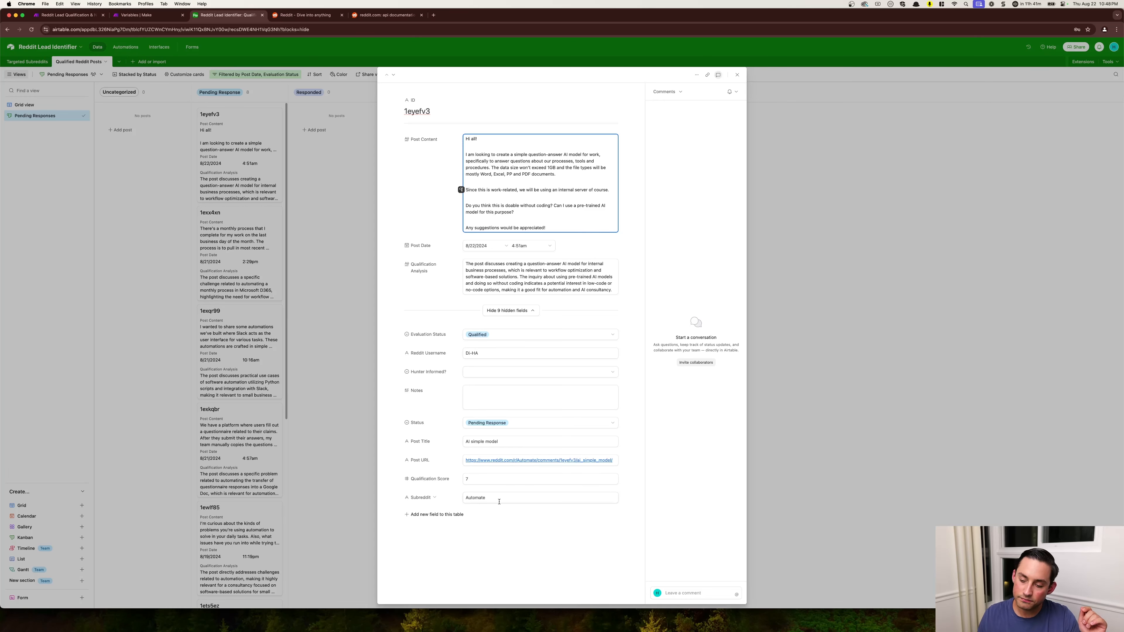
left_click(510, 461)
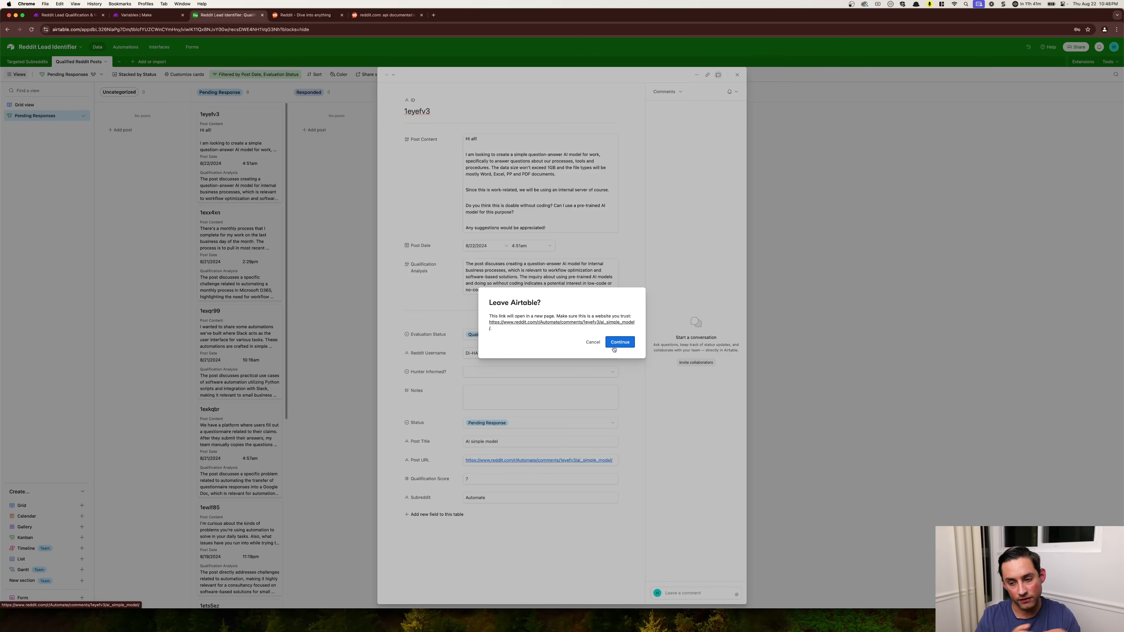
left_click(597, 344)
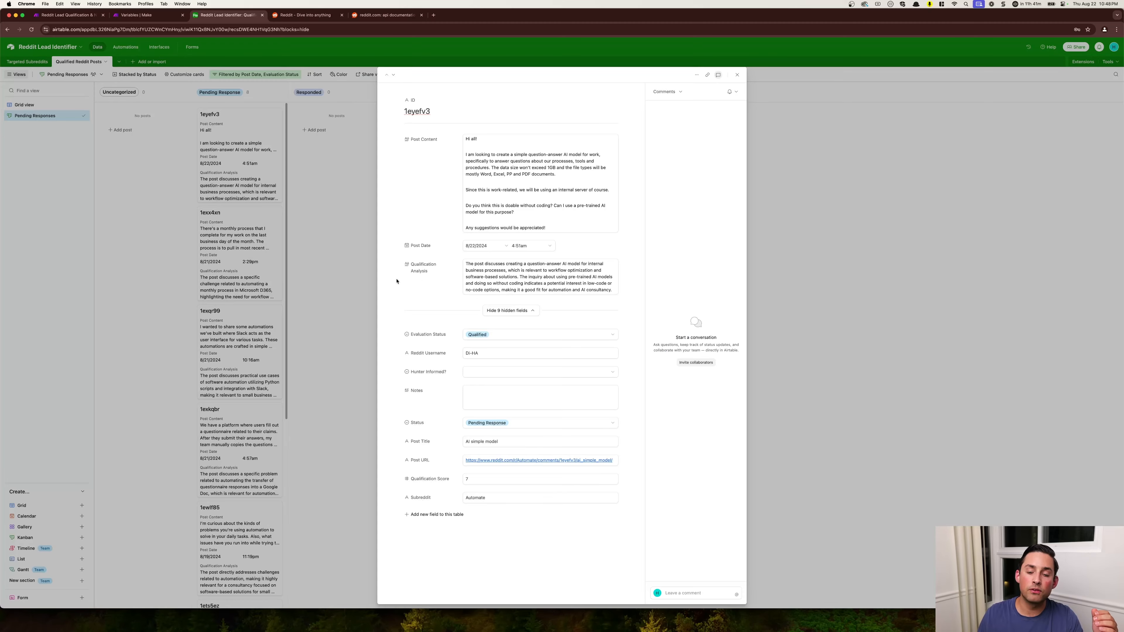
left_click(344, 293)
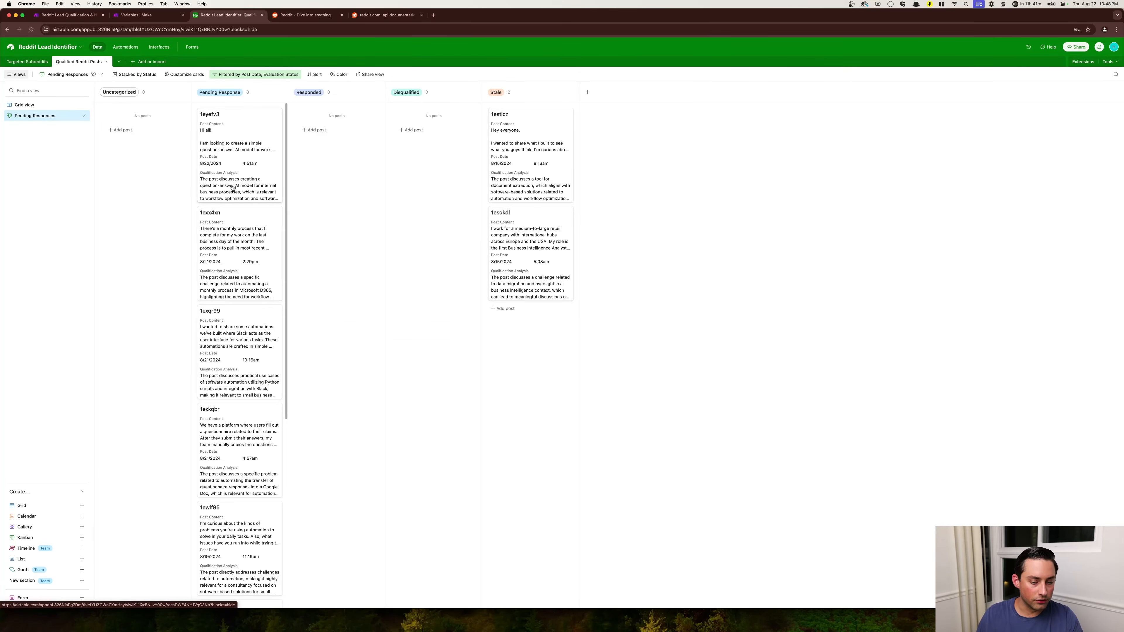
left_click(239, 176)
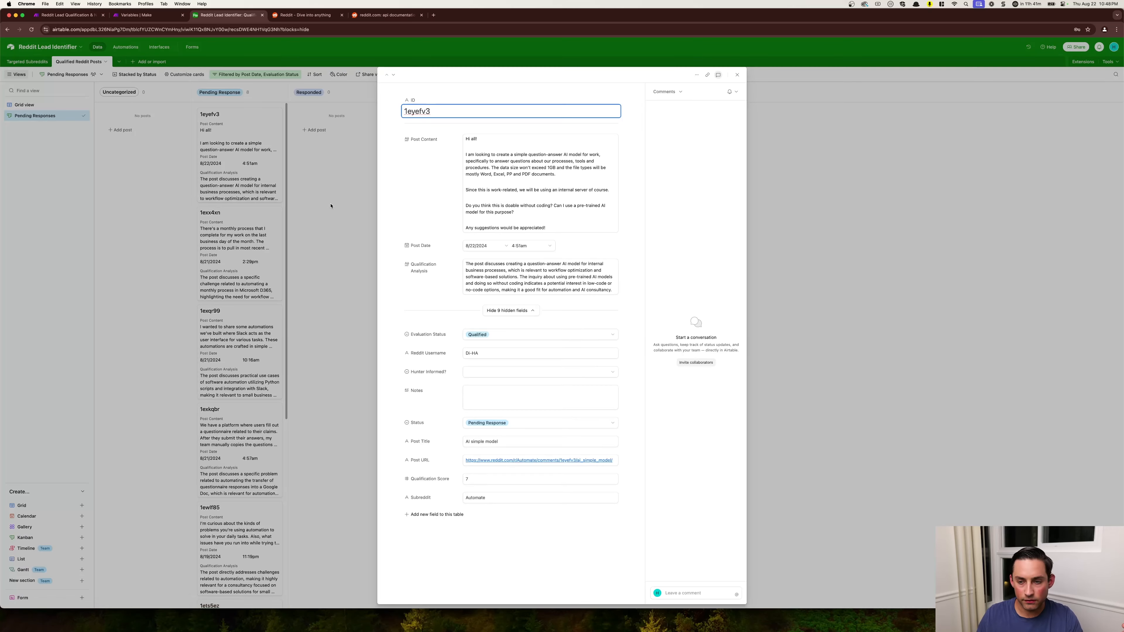
left_click(342, 206)
- Move the 1eyefv3 card from Pending Response to Responded, on to Disqualified, and back to Pending Response
left_click_drag(216, 155, 313, 155)
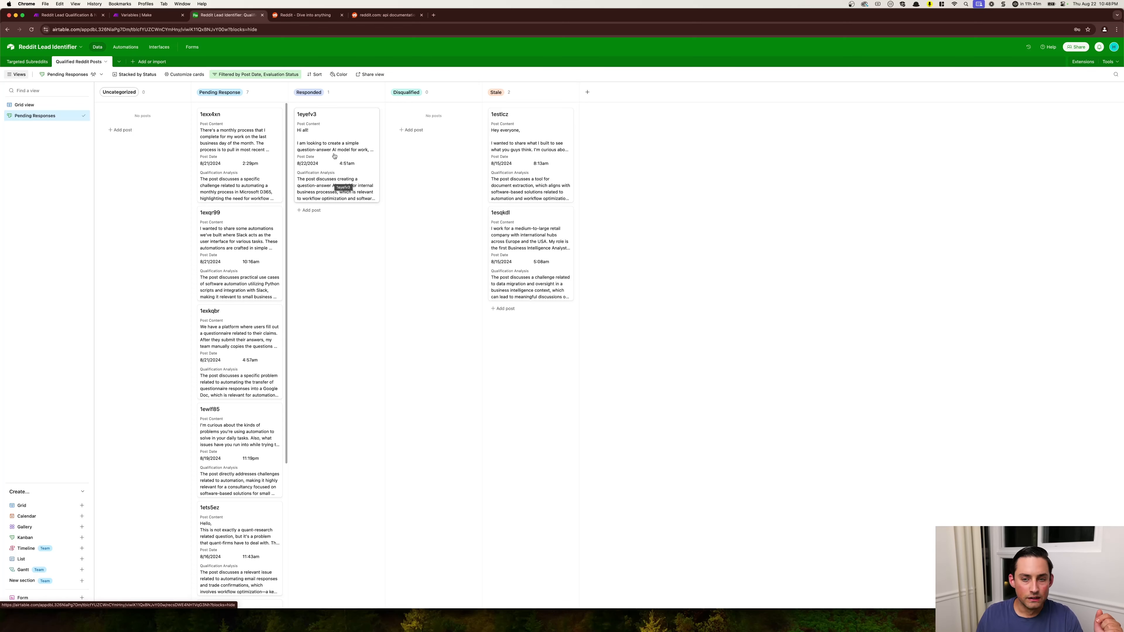
left_click_drag(344, 160, 435, 154)
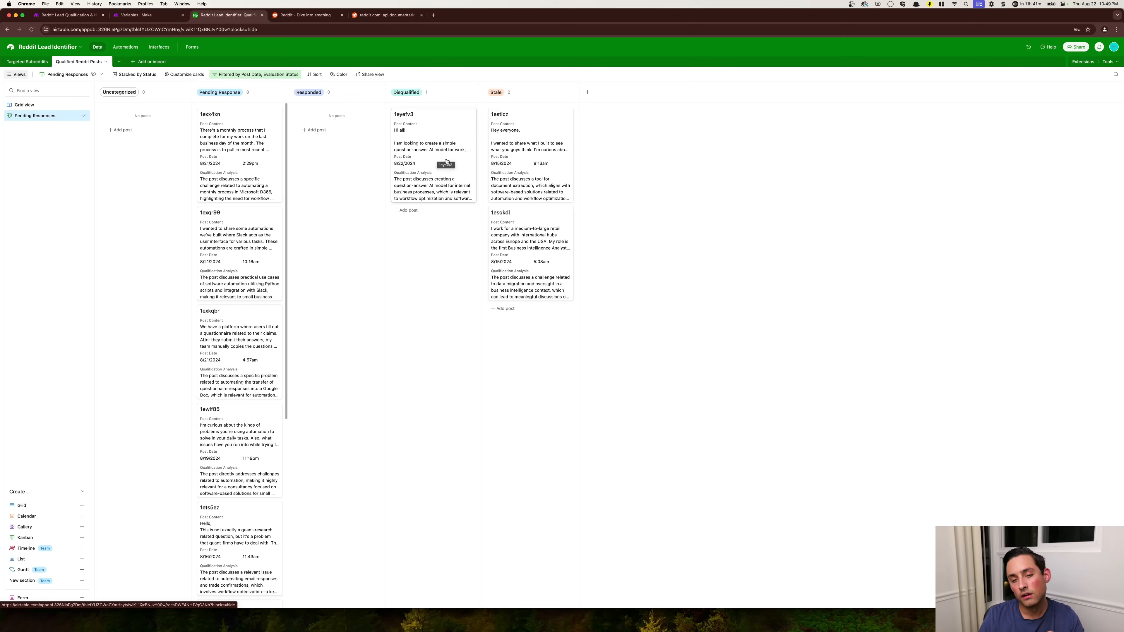
left_click_drag(447, 161, 261, 150)
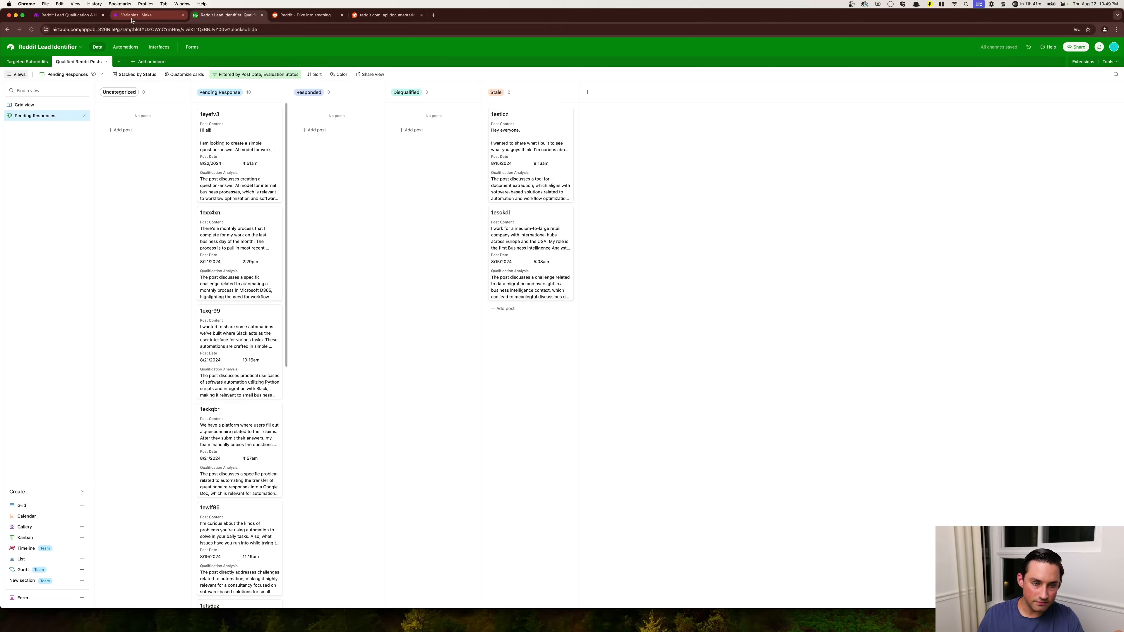
- Check the scenario run's progress in Make and look through the Qualified Reddit Posts table embedded in the Gamma presentation
left_click(67, 14)
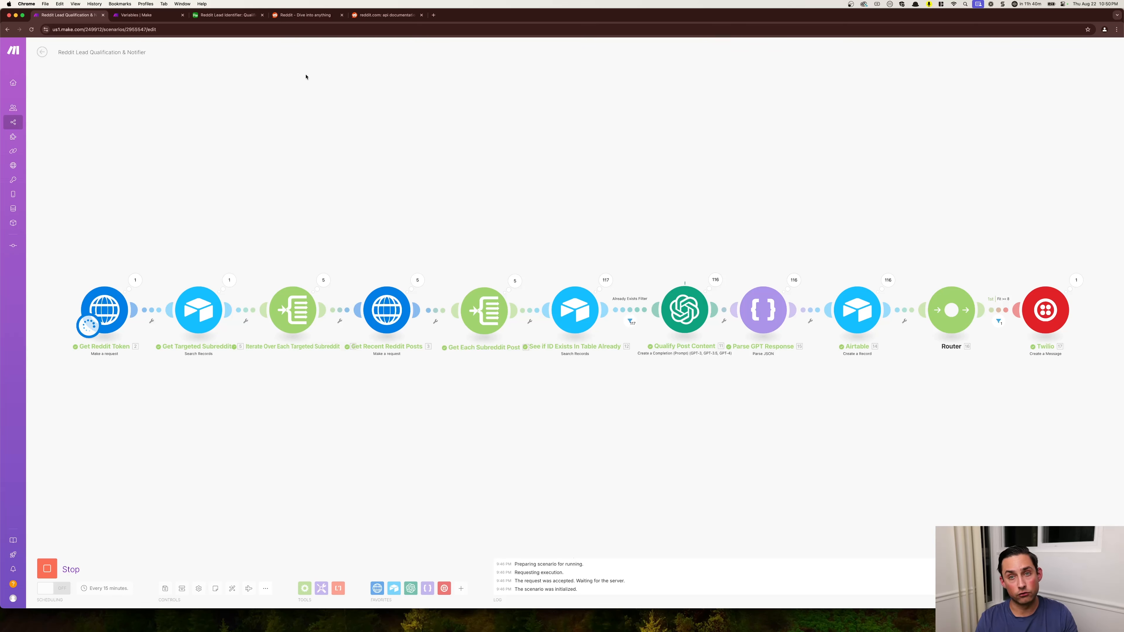
key("ctrl+Right")
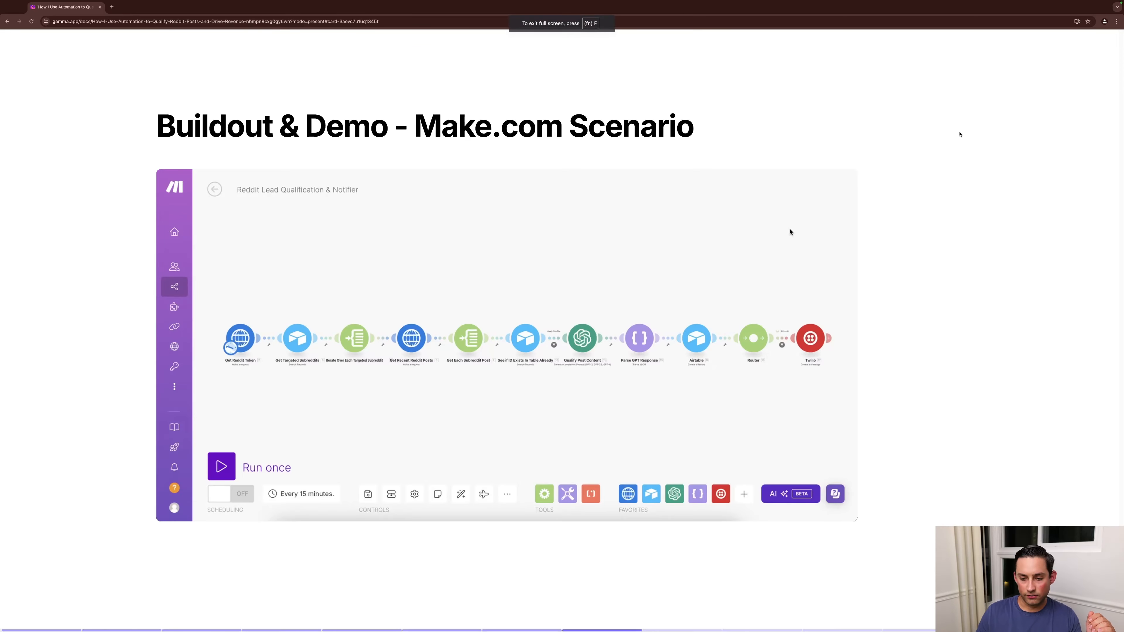
key("Right")
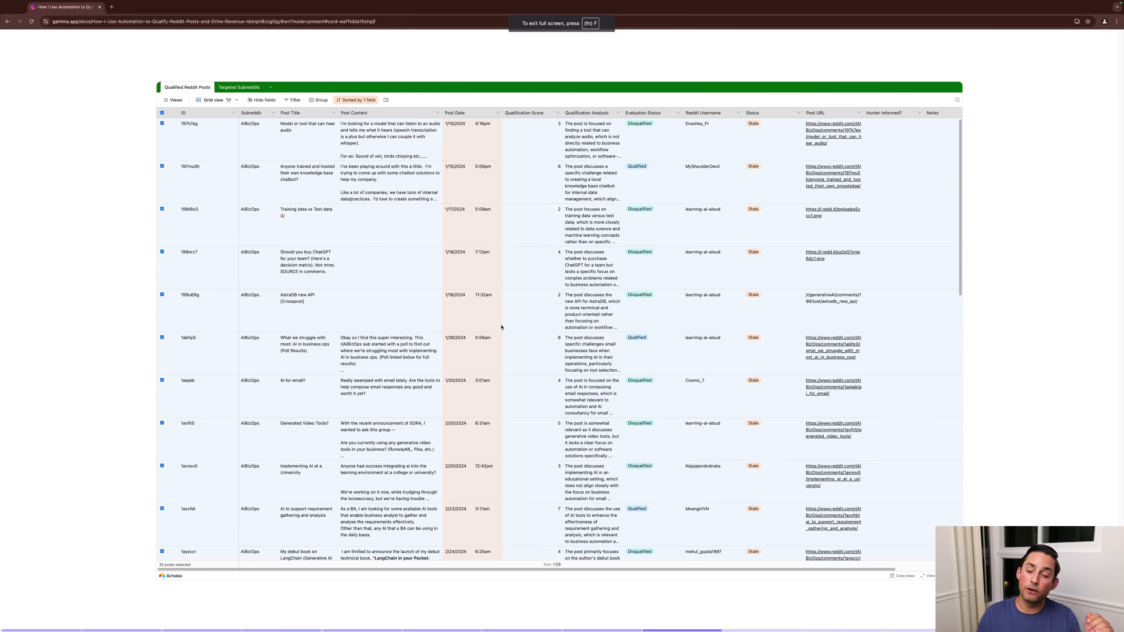
scroll(495, 314, "down", 10)
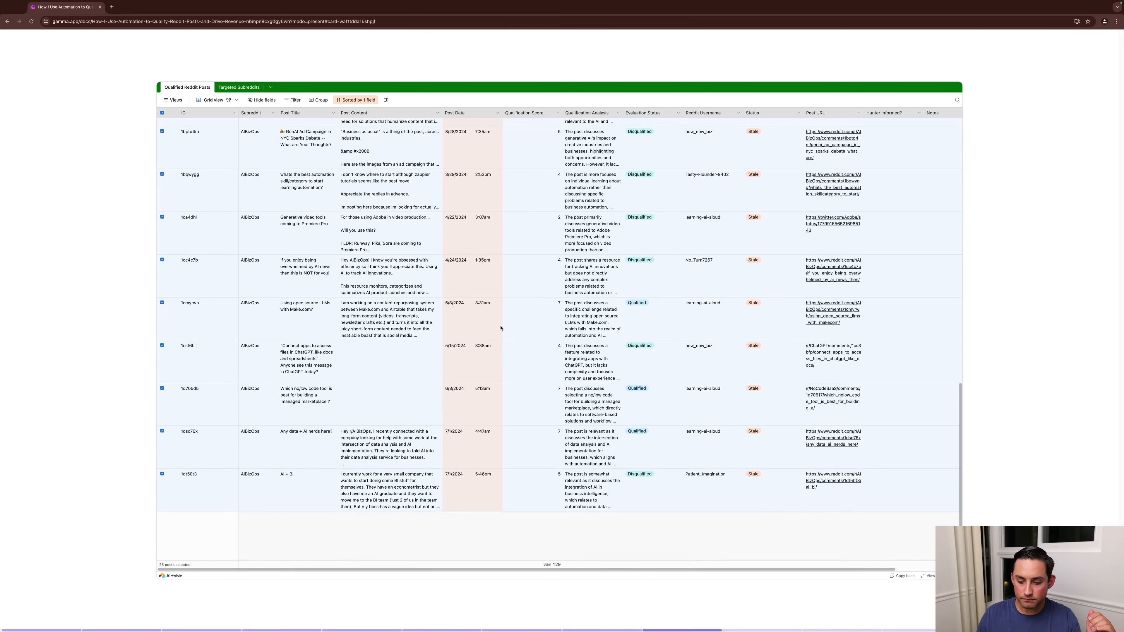
scroll(500, 328, "up", 10)
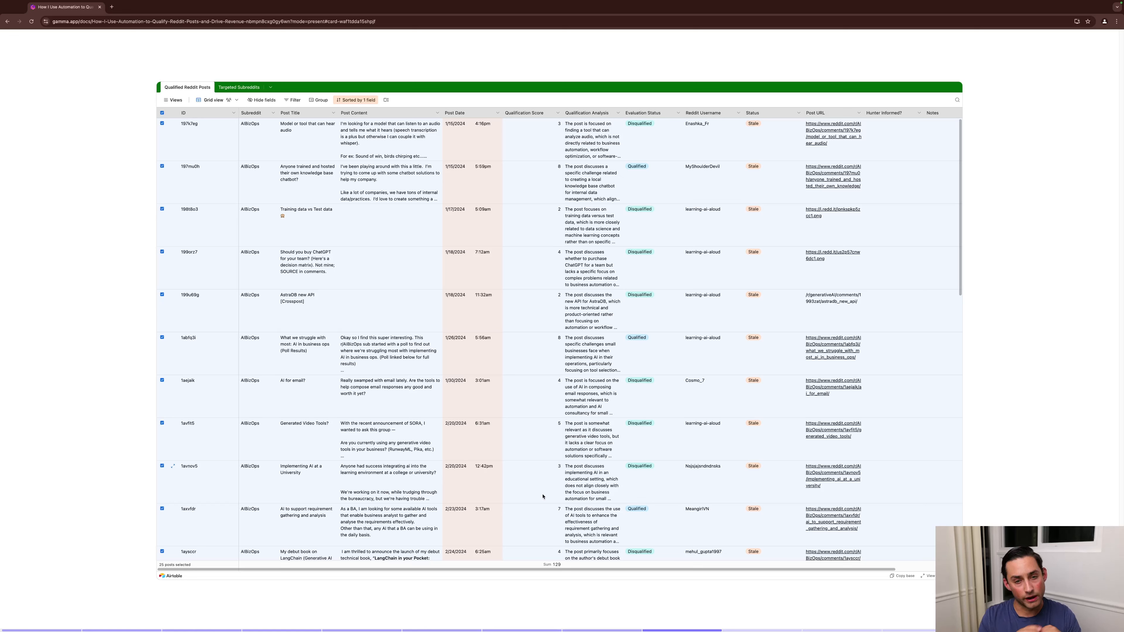
key("Right")
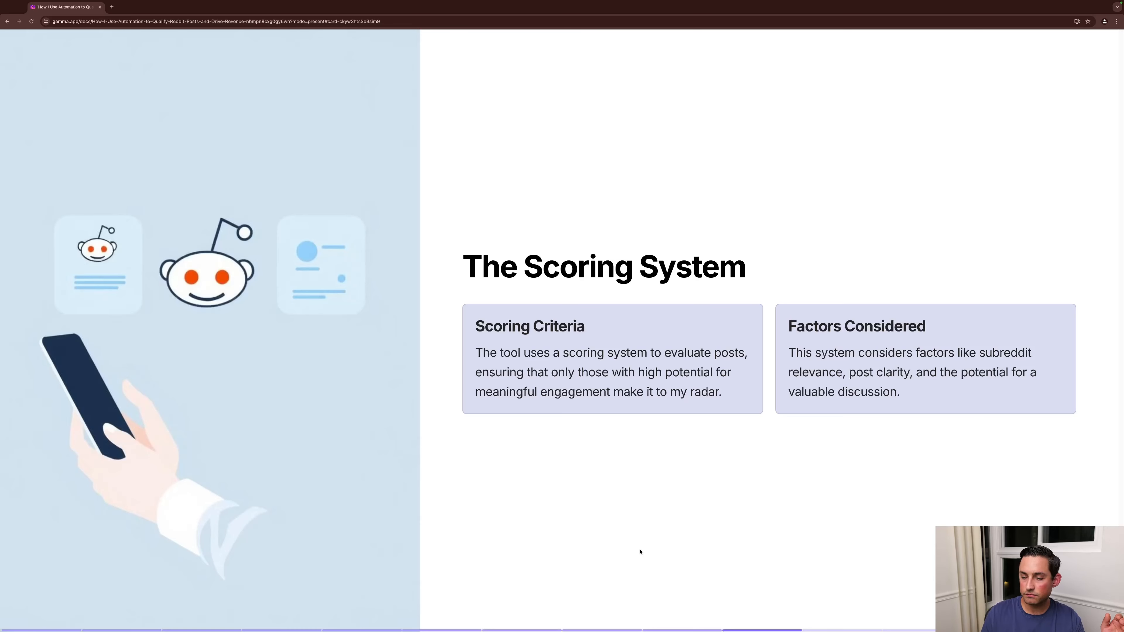
key("Right")
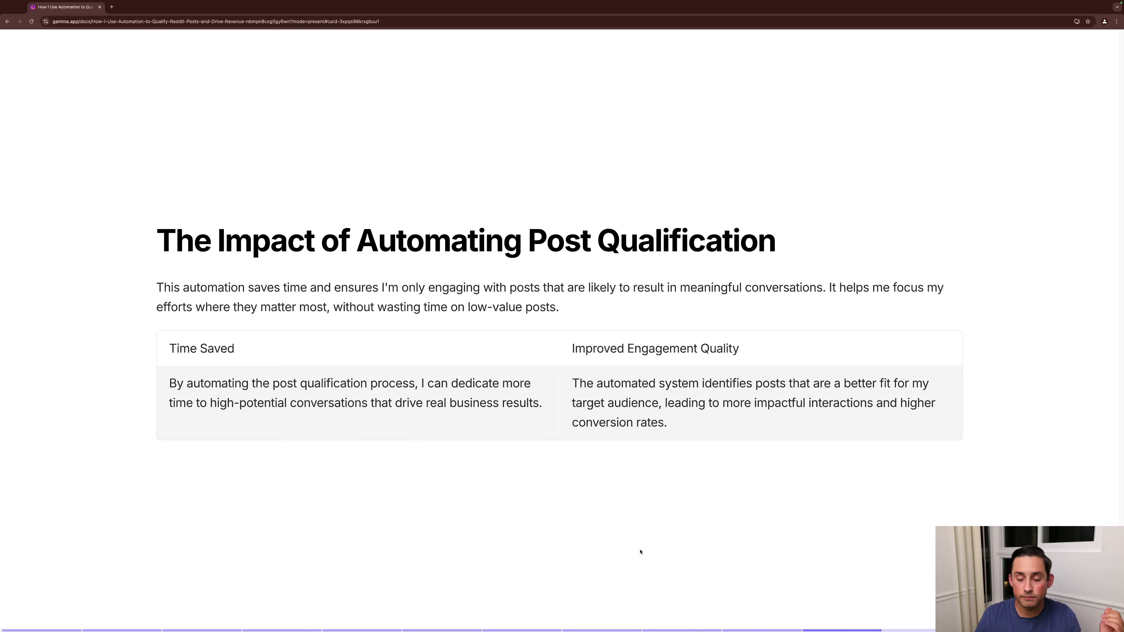
key("Right")
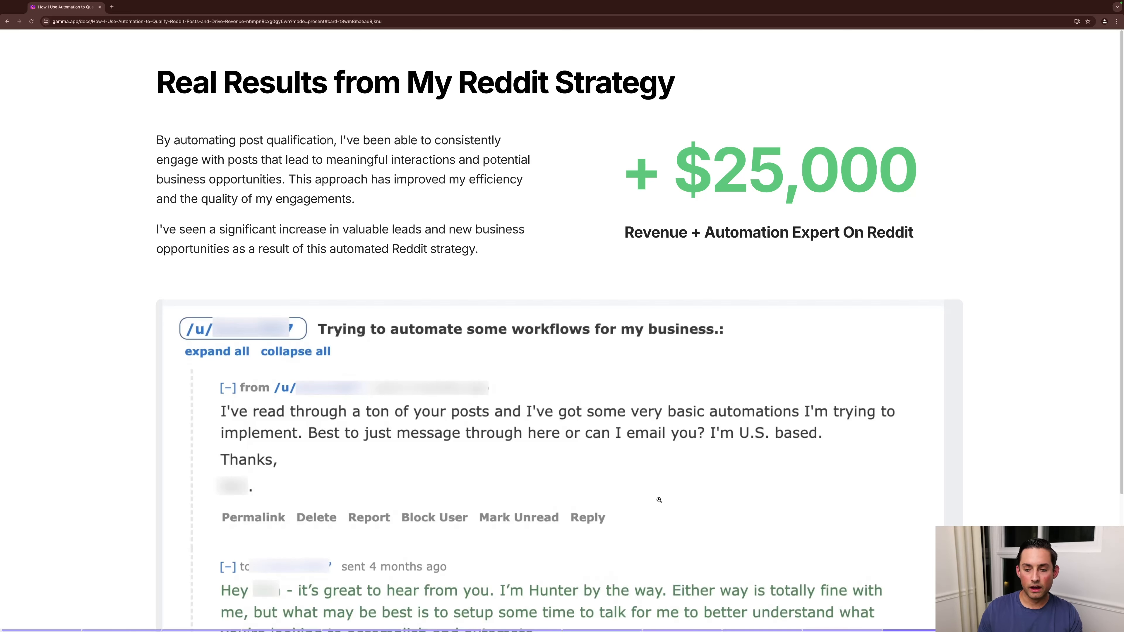
key("Right")
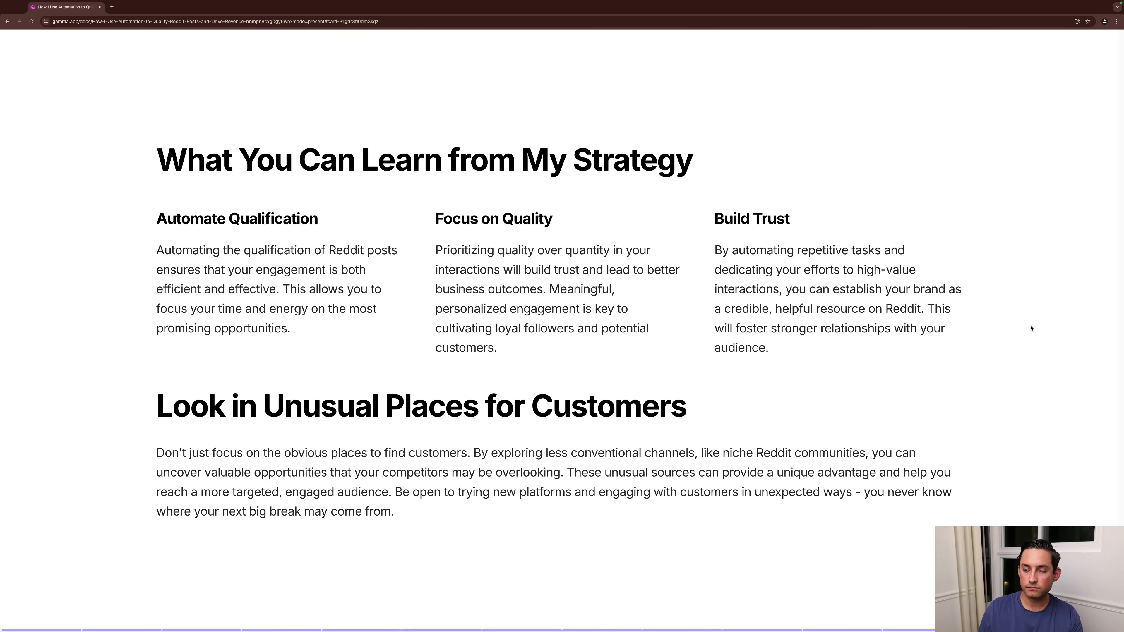
key("Right")
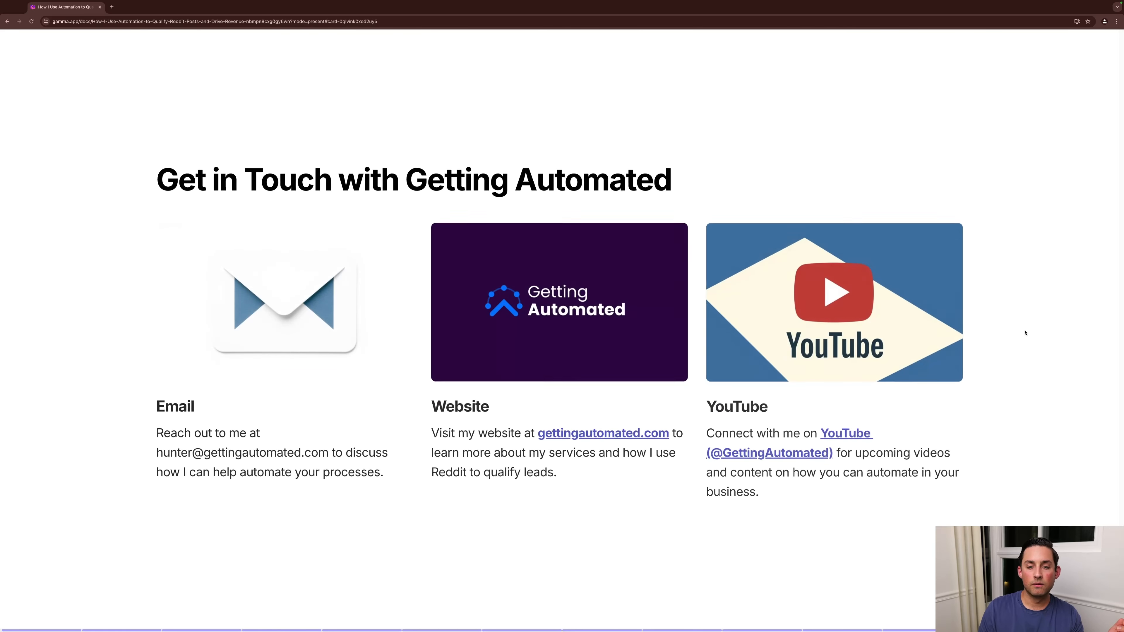